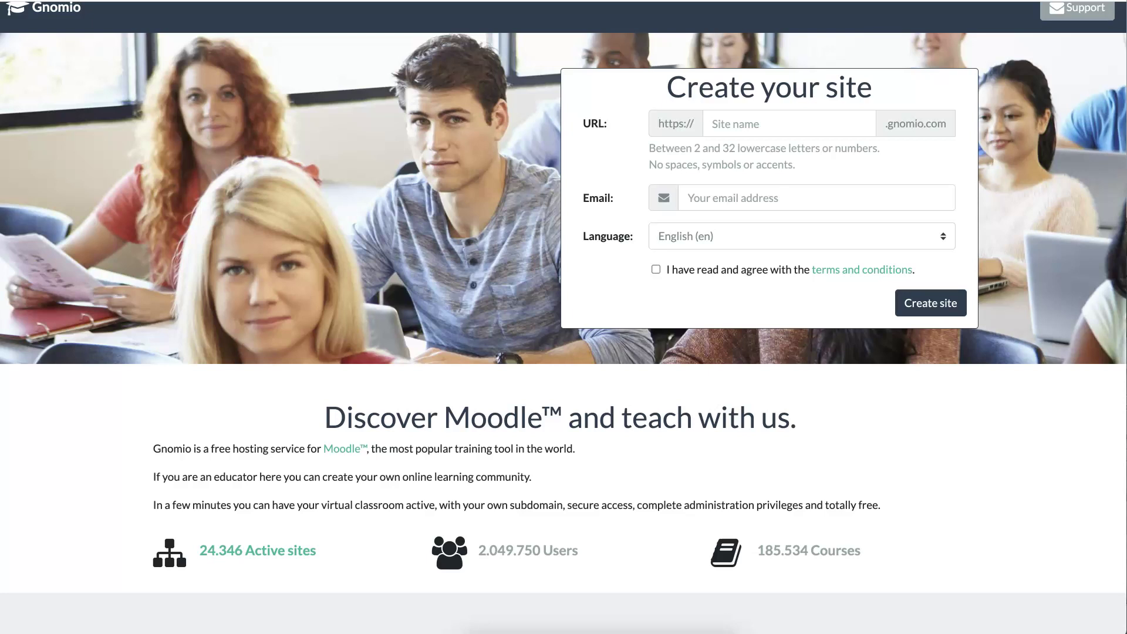
# - Enter site name moodle4teachers and the owner's email address, and accept the terms and conditions
pyautogui.click(763, 124)
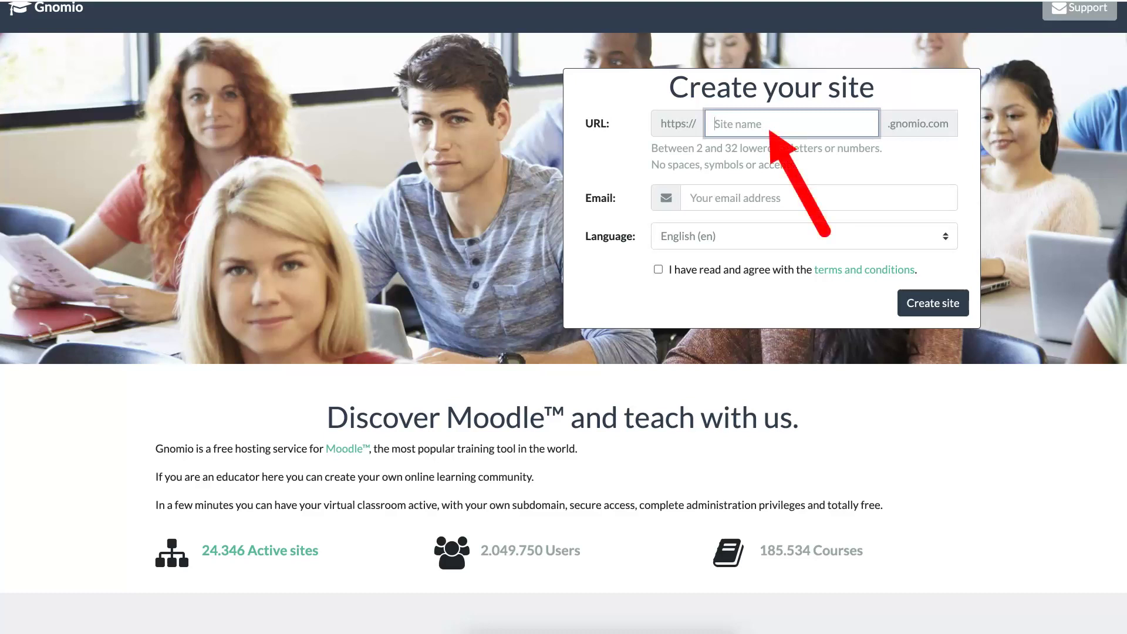
pyautogui.write('moodle4teachers')
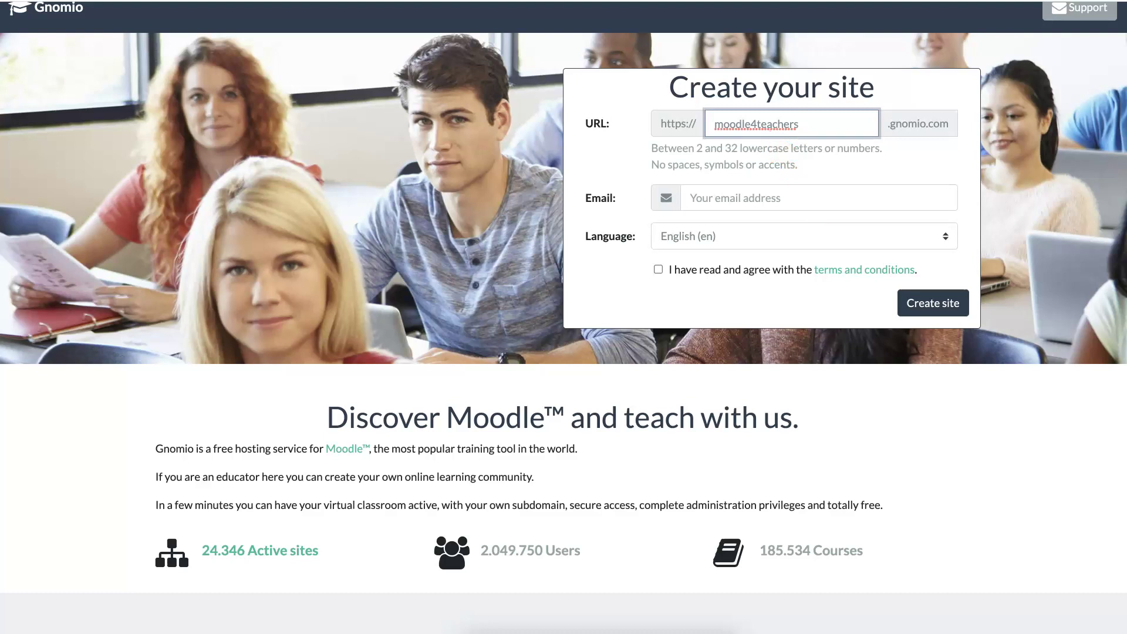
pyautogui.click(691, 198)
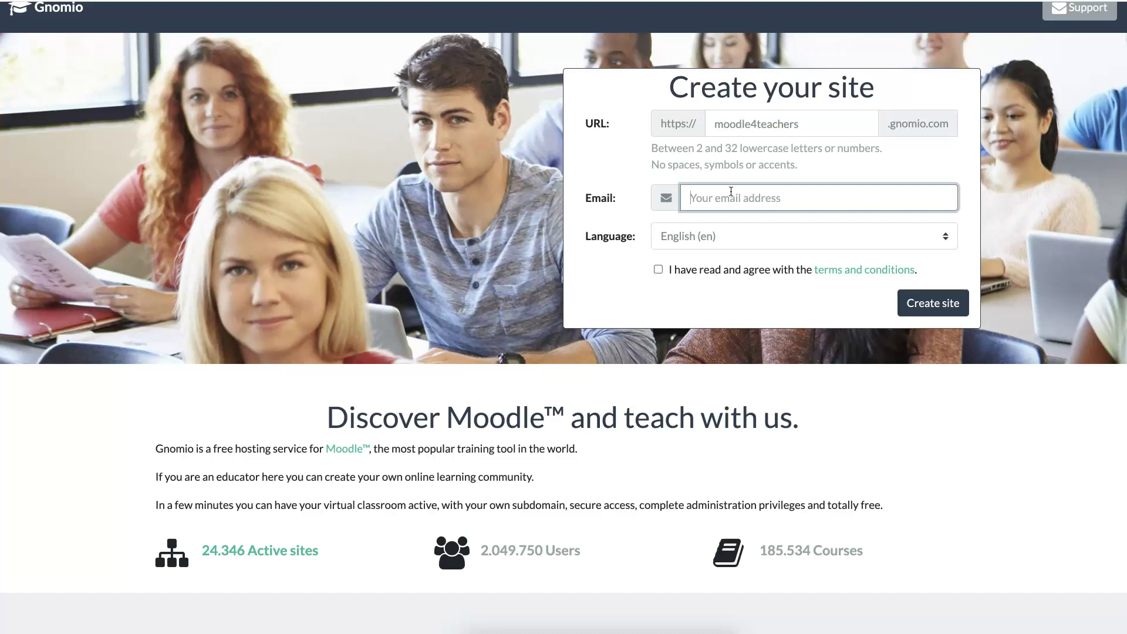
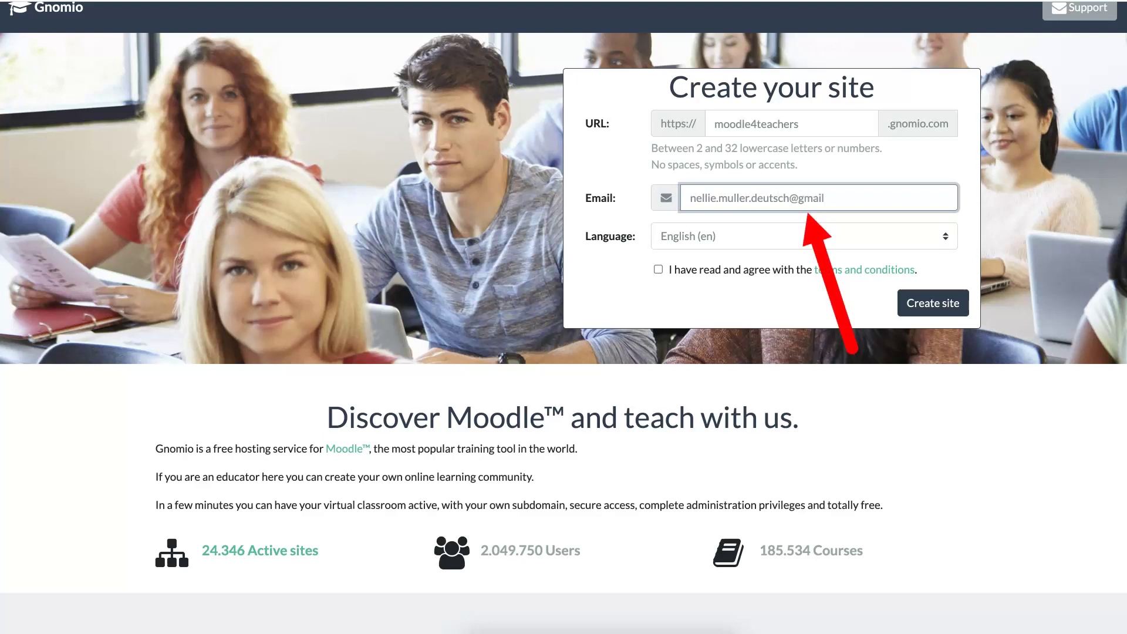
pyautogui.click(658, 270)
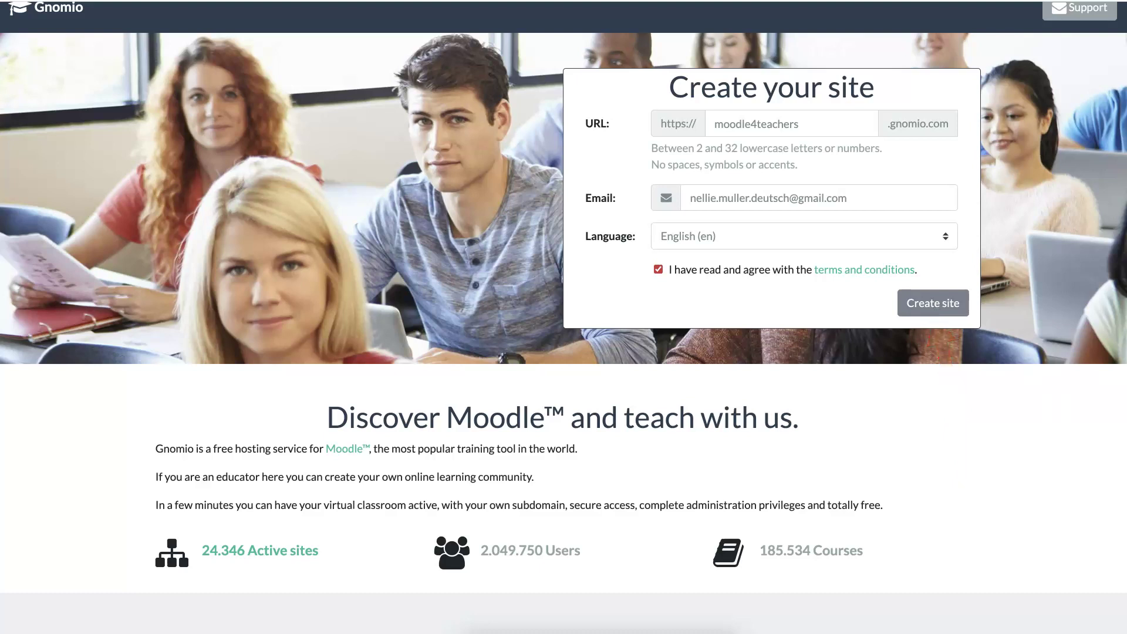
# - Submit the Gnomio request to create the moodle4teachers site
pyautogui.press('Return')
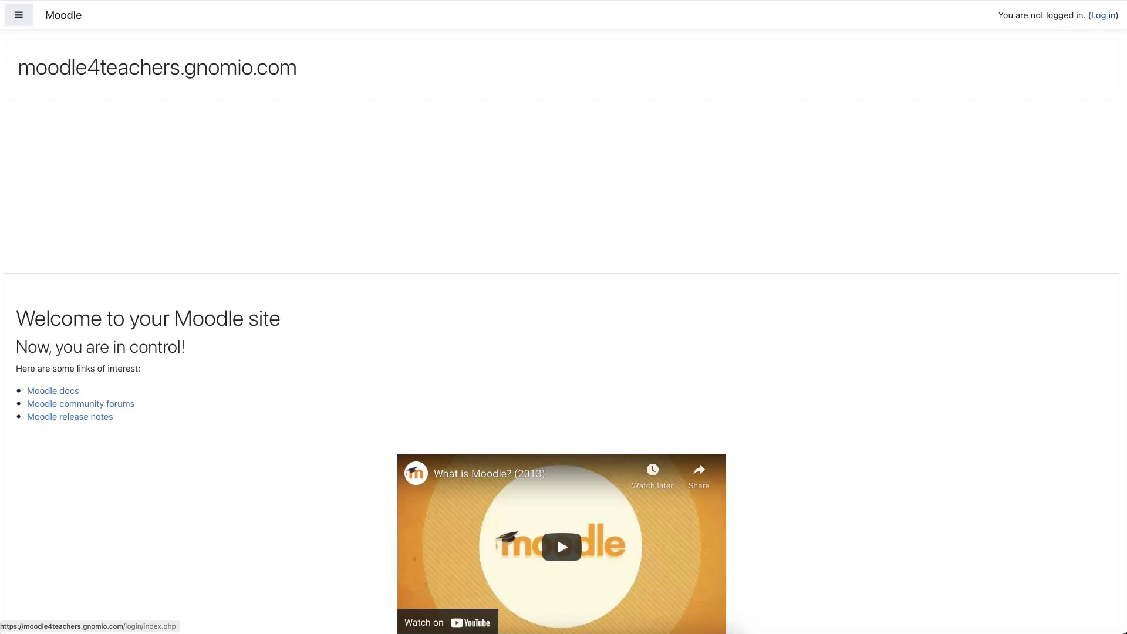
# - Log in as the administrator with the saved login and password, and store the new password
pyautogui.click(1104, 14)
pyautogui.click(440, 100)
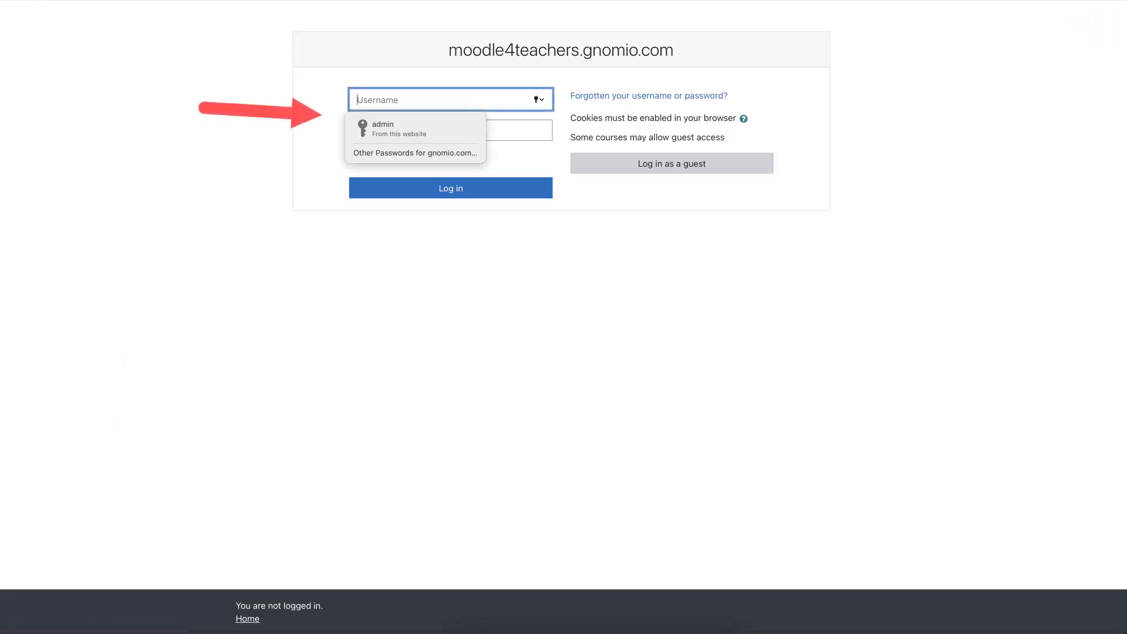
pyautogui.press('Down')
pyautogui.press('Return')
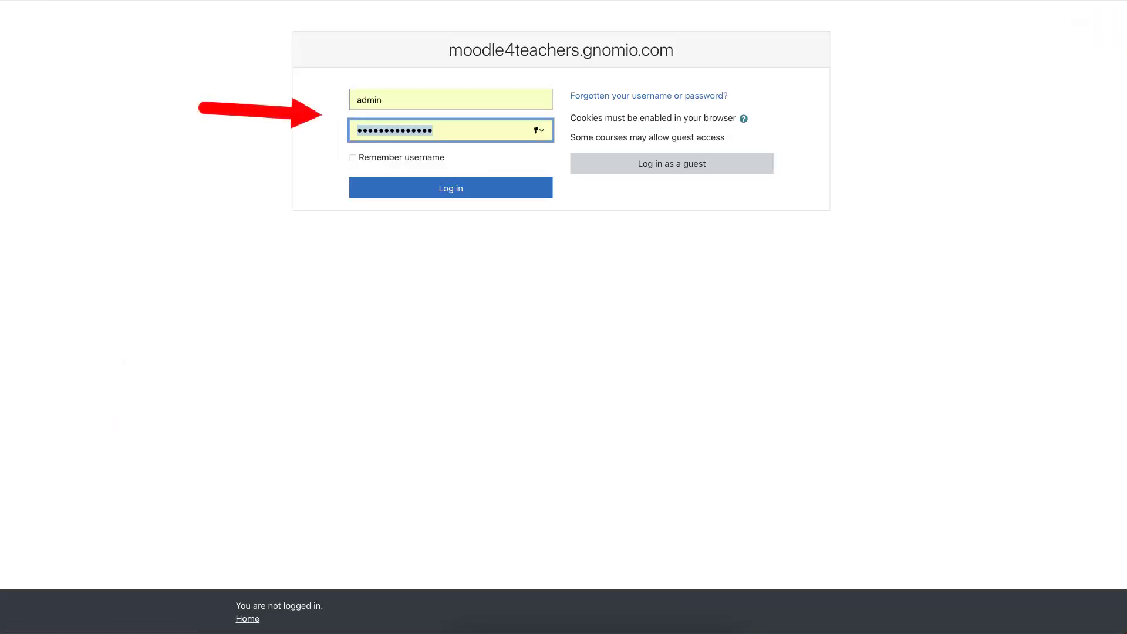
pyautogui.write('********')
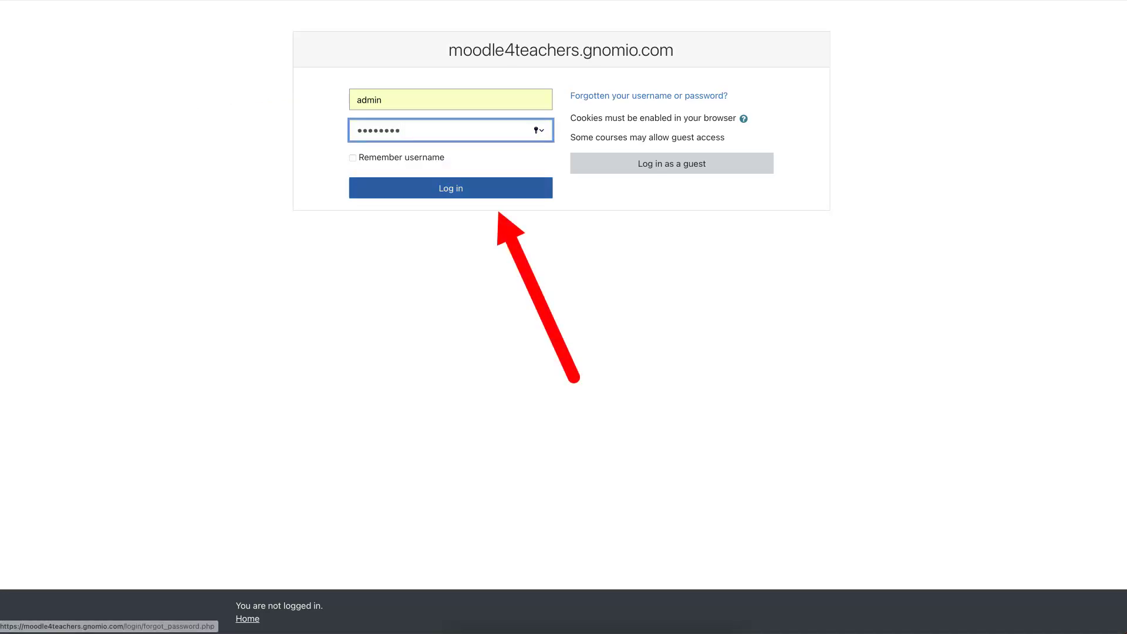
pyautogui.click(458, 187)
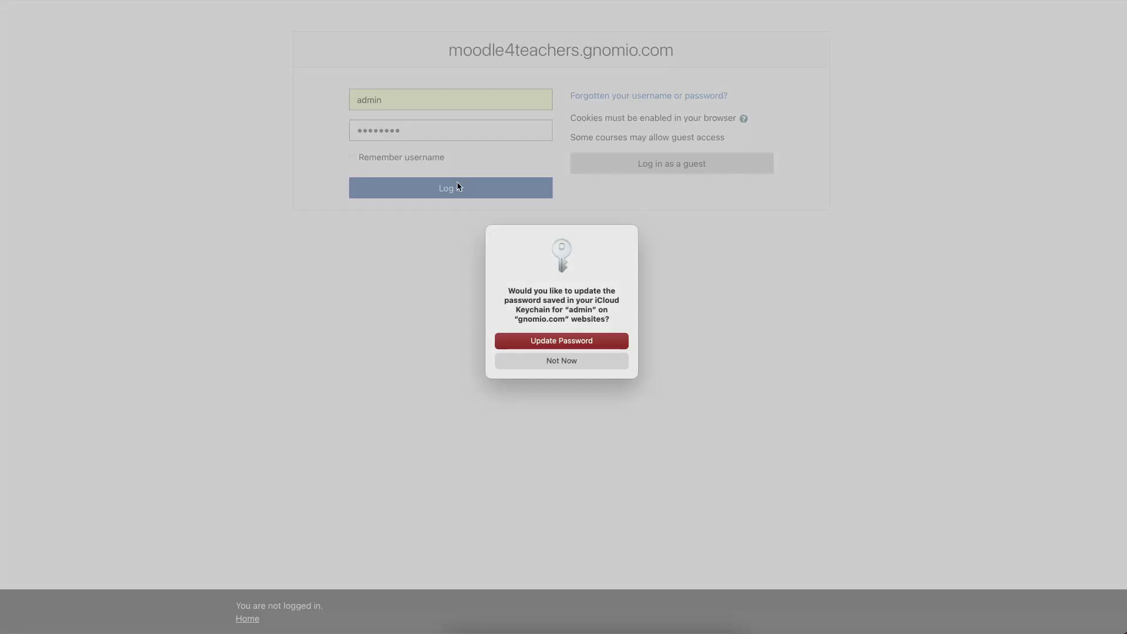
pyautogui.press('Return')
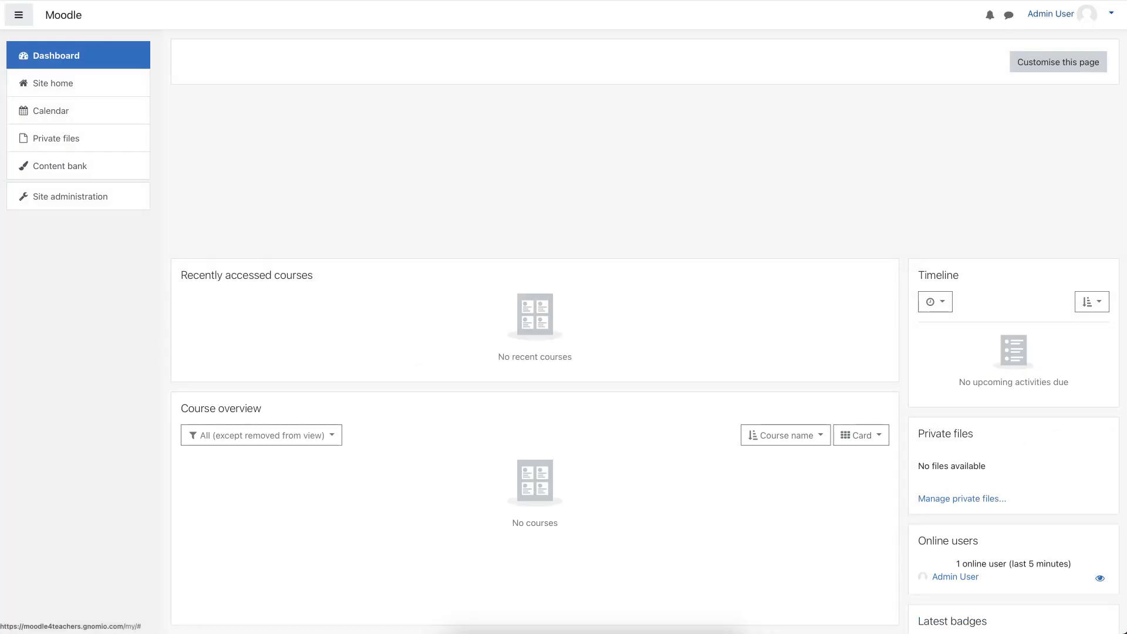
pyautogui.click(1092, 13)
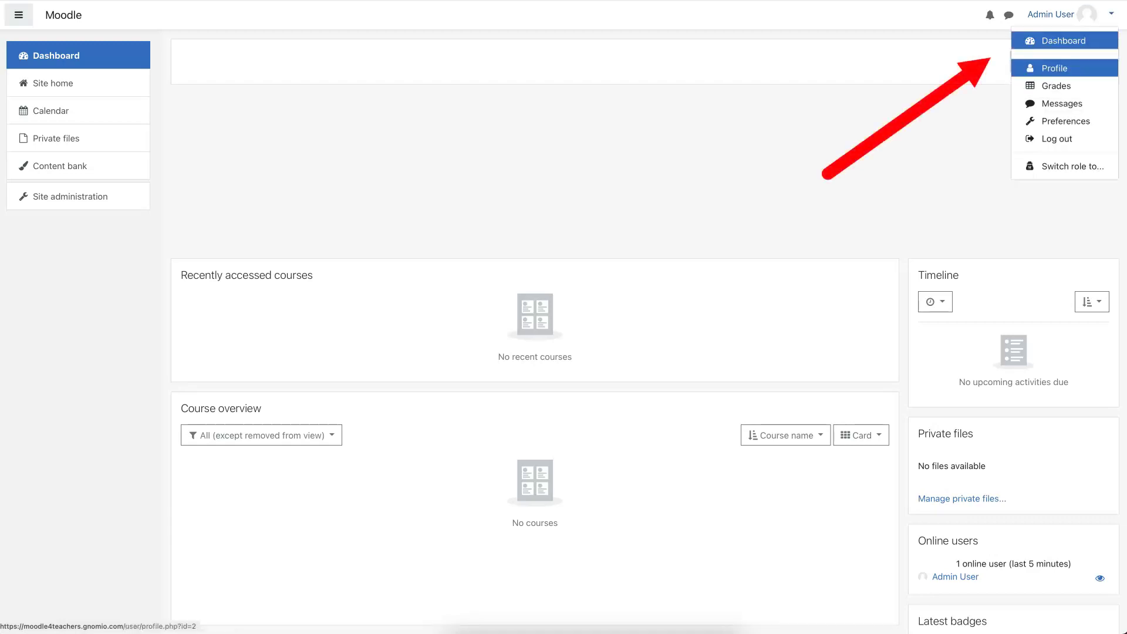
pyautogui.click(1062, 69)
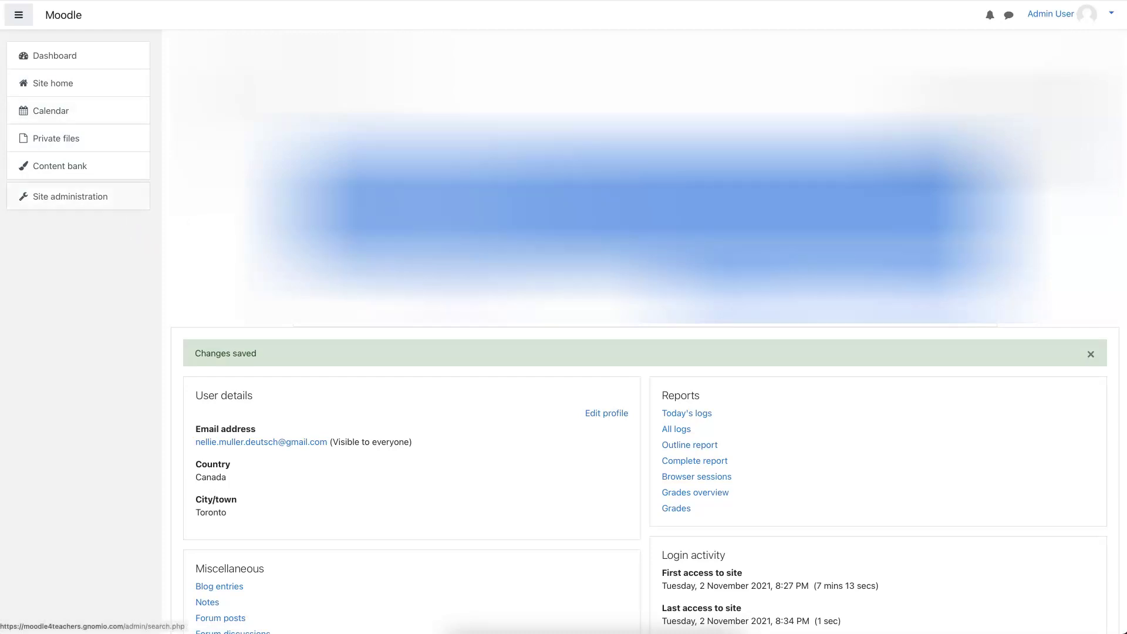
# - Go to Site administration and display the Plugins category with its settings list
pyautogui.click(82, 200)
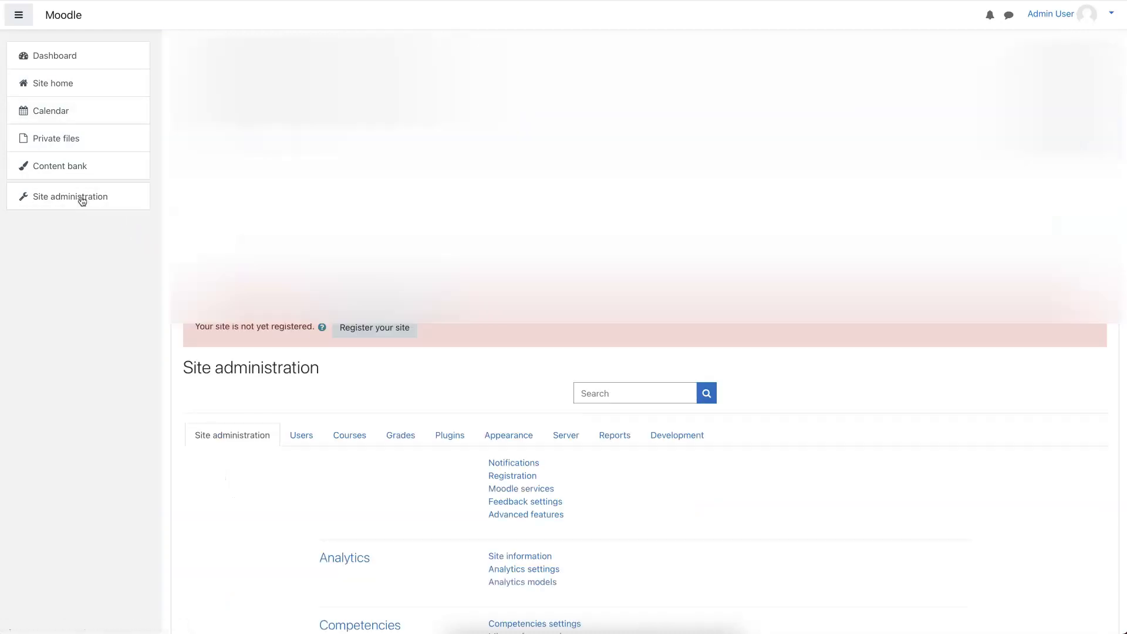
pyautogui.scroll(-1, 82, 201)
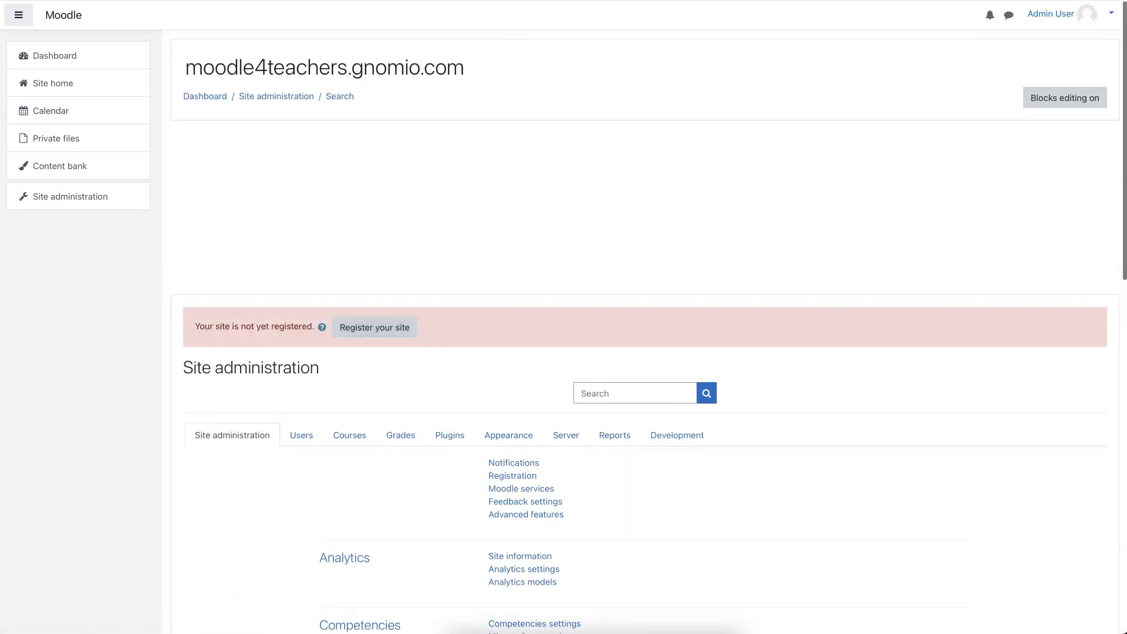
pyautogui.scroll(-3, 393, 309)
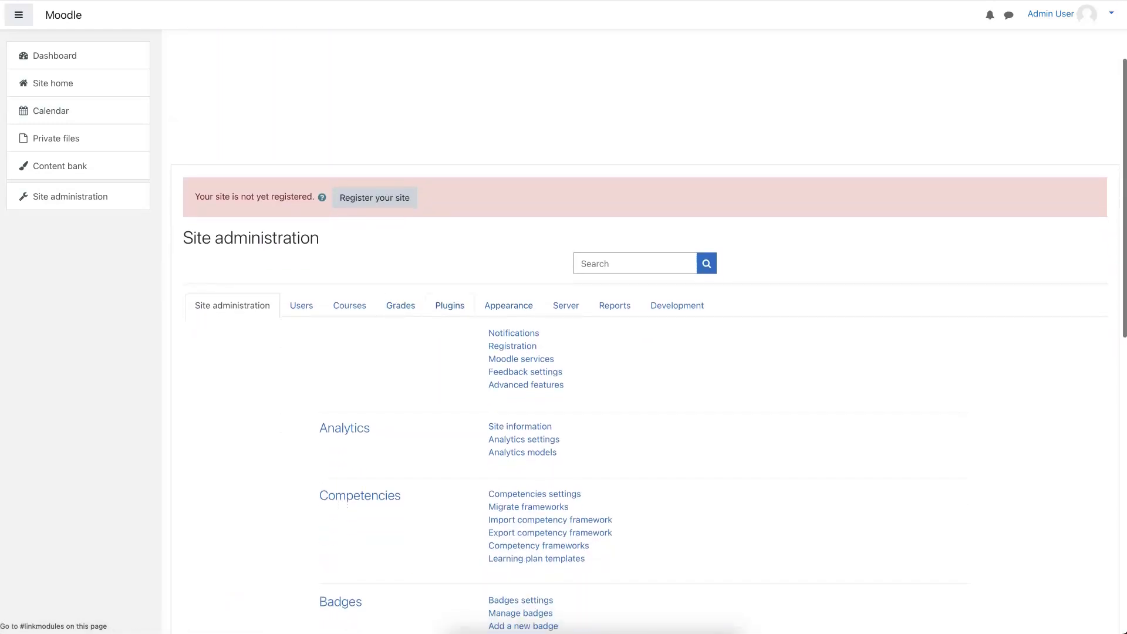
pyautogui.scroll(-1, 442, 308)
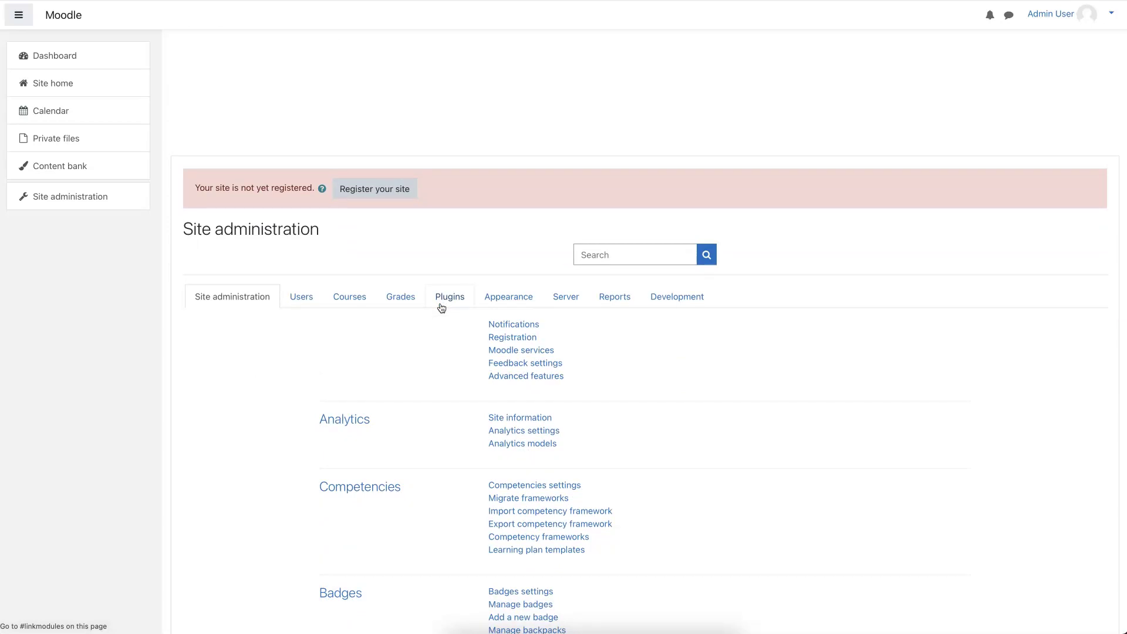
pyautogui.scroll(-2, 441, 308)
pyautogui.click(450, 228)
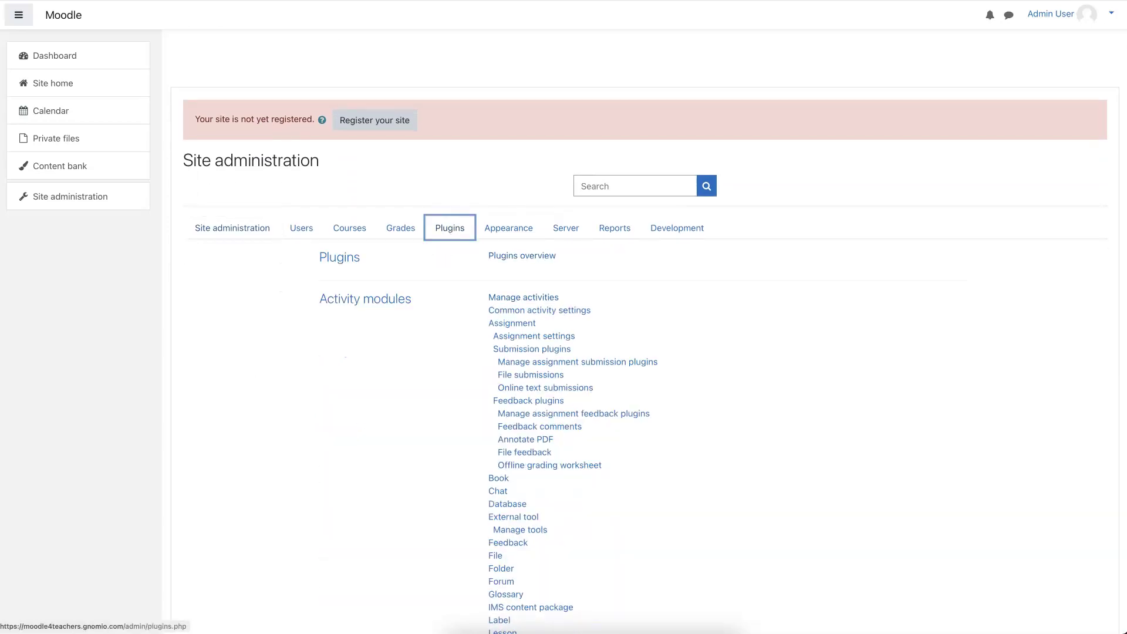
pyautogui.scroll(-1, 522, 297)
pyautogui.scroll(-4, 495, 302)
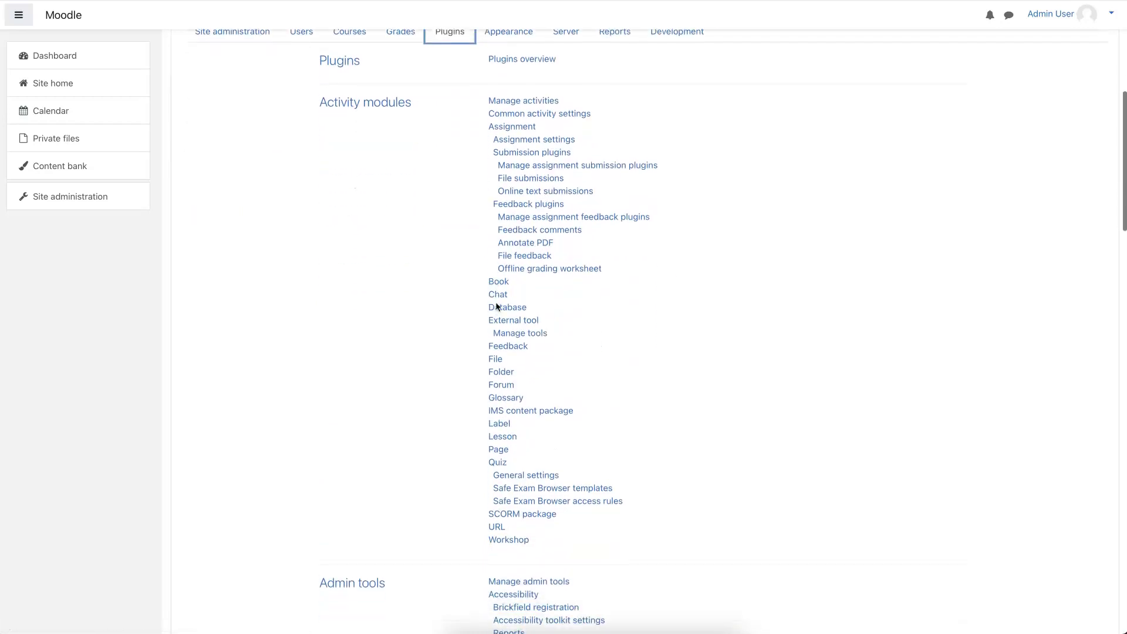
pyautogui.scroll(8, 495, 301)
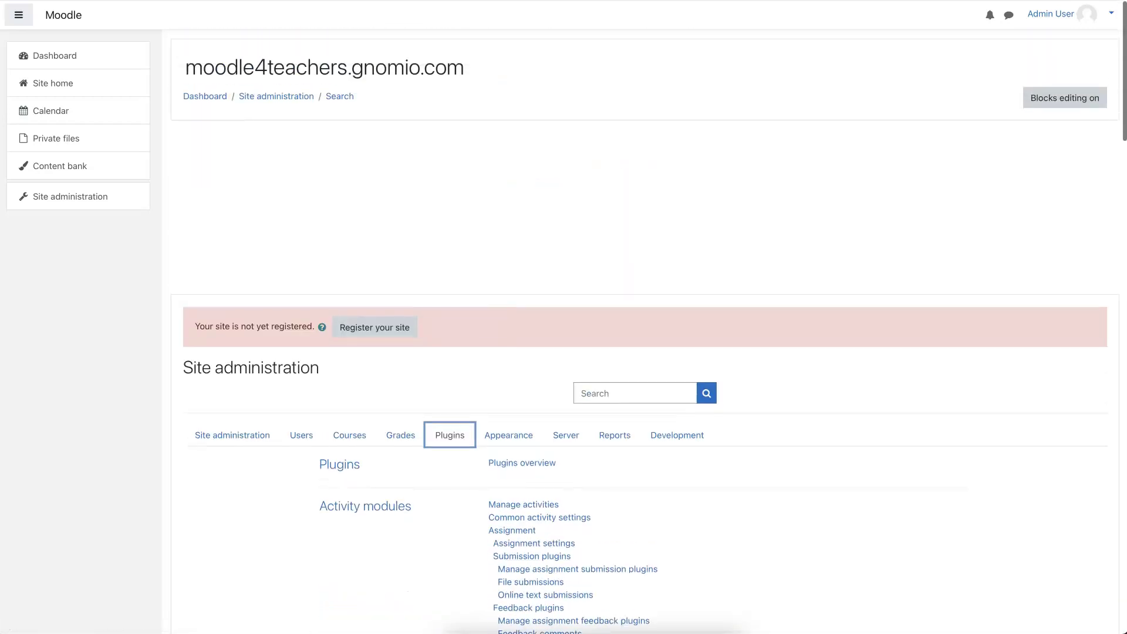
pyautogui.scroll(-2, 496, 307)
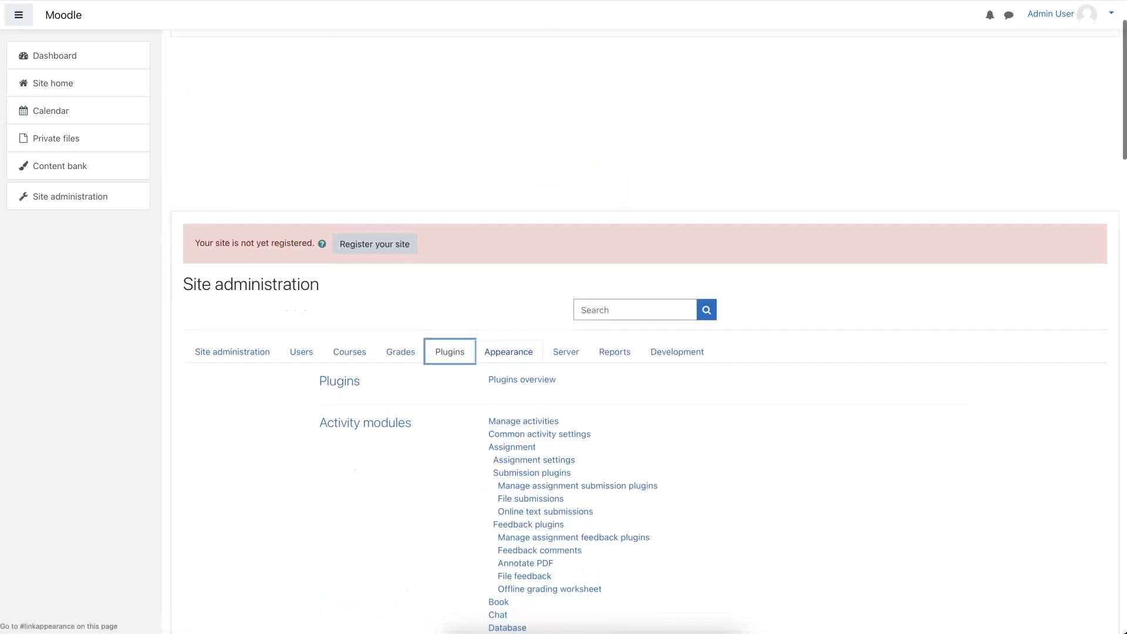
# - Search the administration settings for 'gravatar' and tick Enable Gravatar
pyautogui.click(522, 379)
pyautogui.click(634, 309)
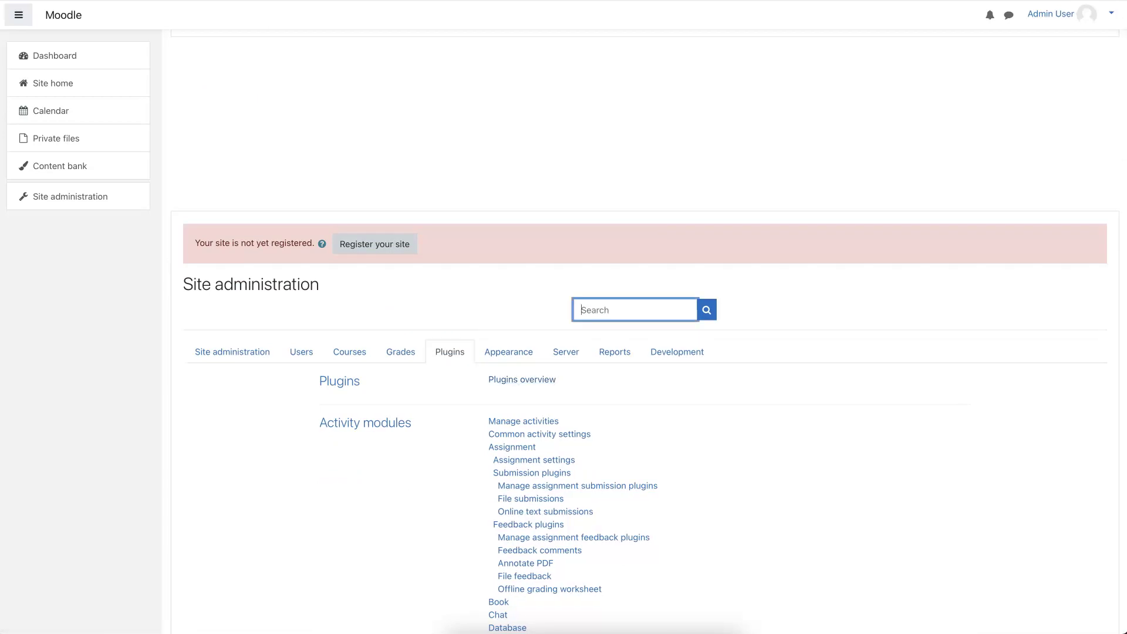
pyautogui.write('grav')
pyautogui.write('atta')
pyautogui.press('BackSpace')
pyautogui.press('BackSpace')
pyautogui.write('ar')
pyautogui.press('Return')
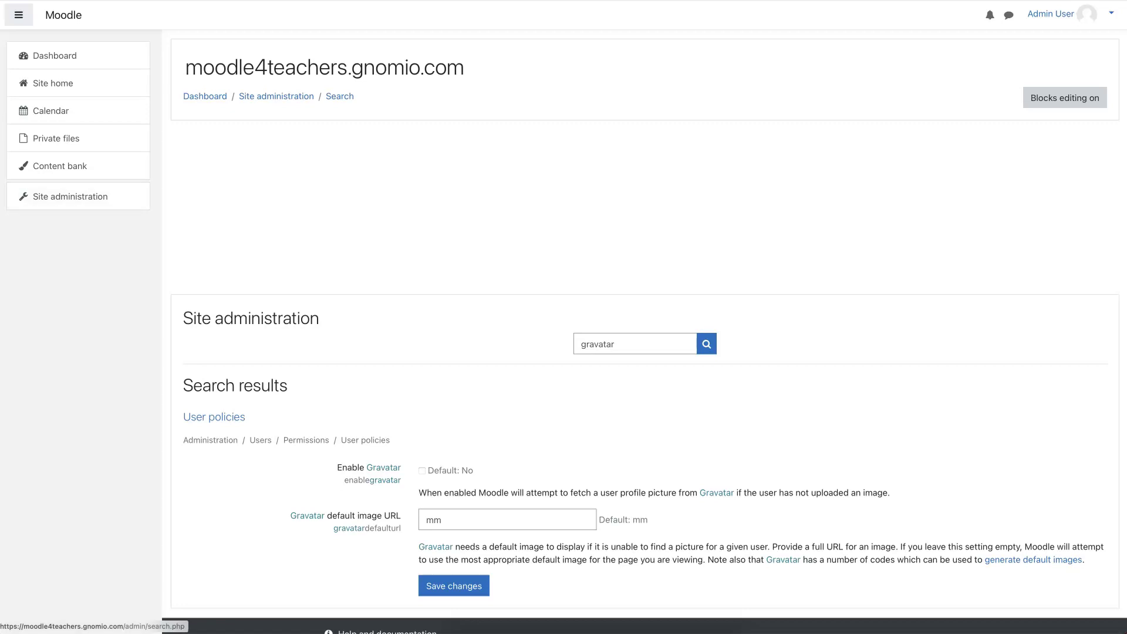
pyautogui.scroll(-2, 645, 340)
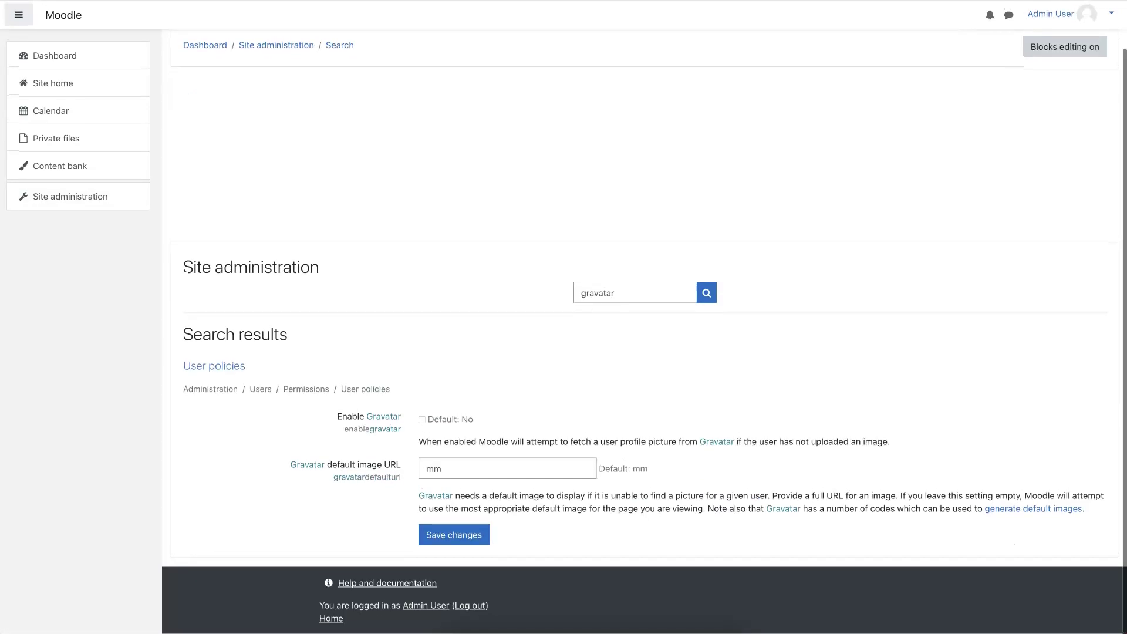
pyautogui.click(422, 420)
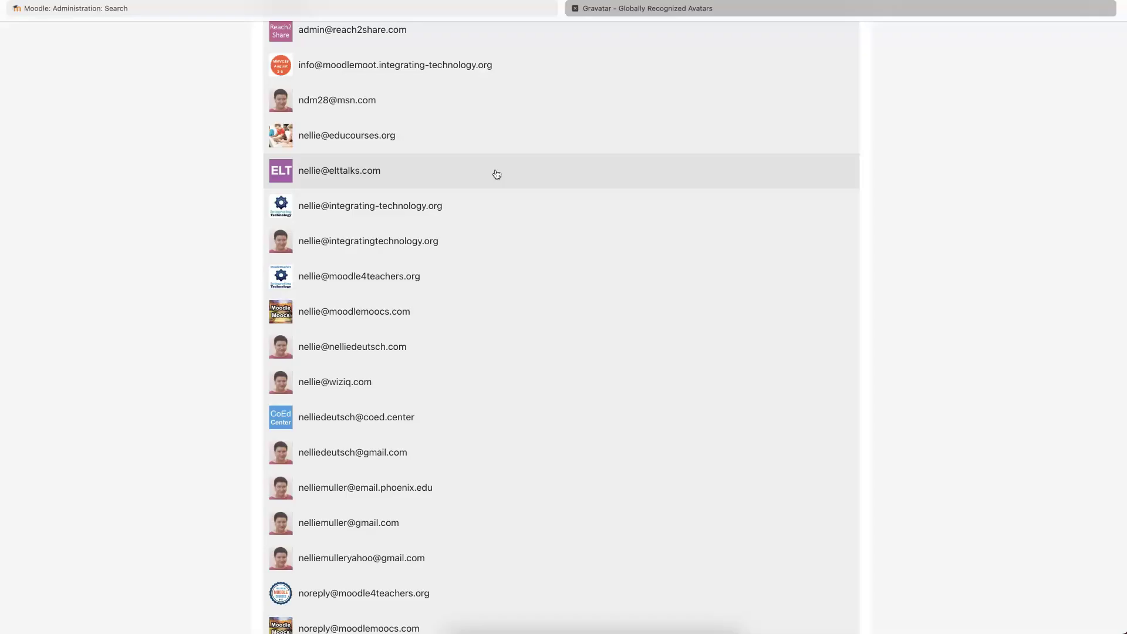
# - Try the Integrating Technology image as avatar, then cancel without changing the picture
pyautogui.scroll(-5, 493, 174)
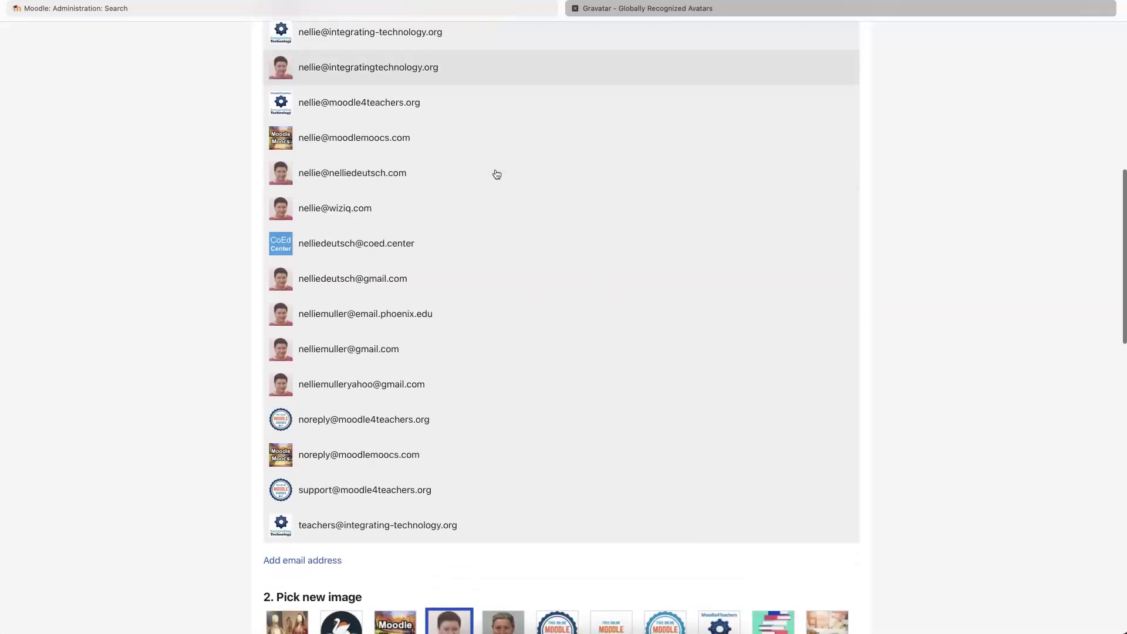
pyautogui.scroll(-7, 497, 174)
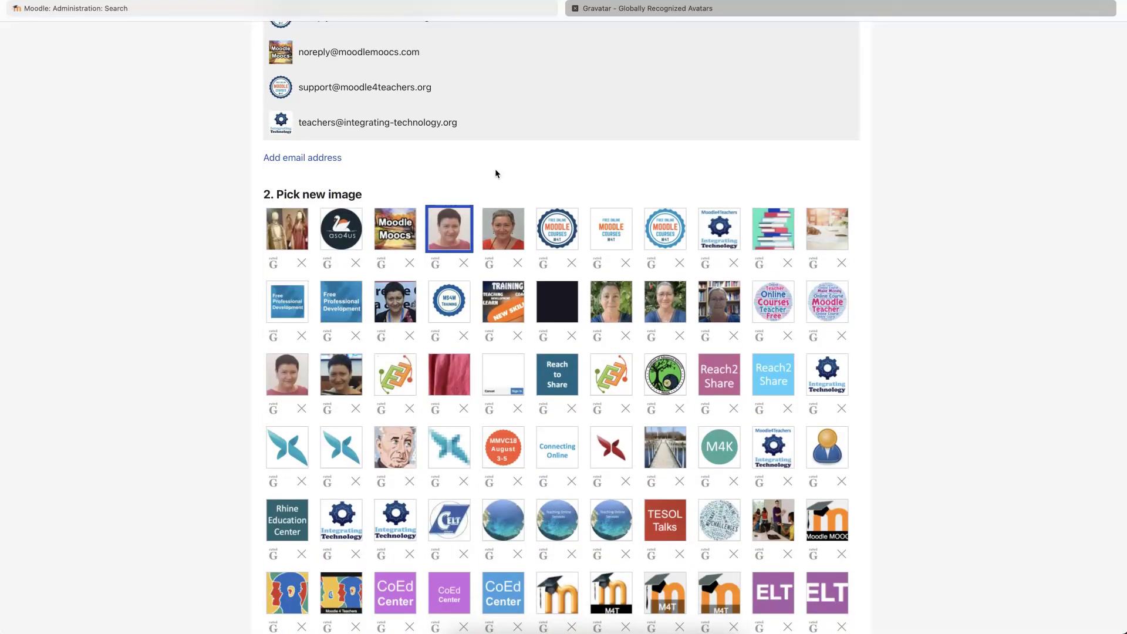
pyautogui.scroll(-1, 496, 174)
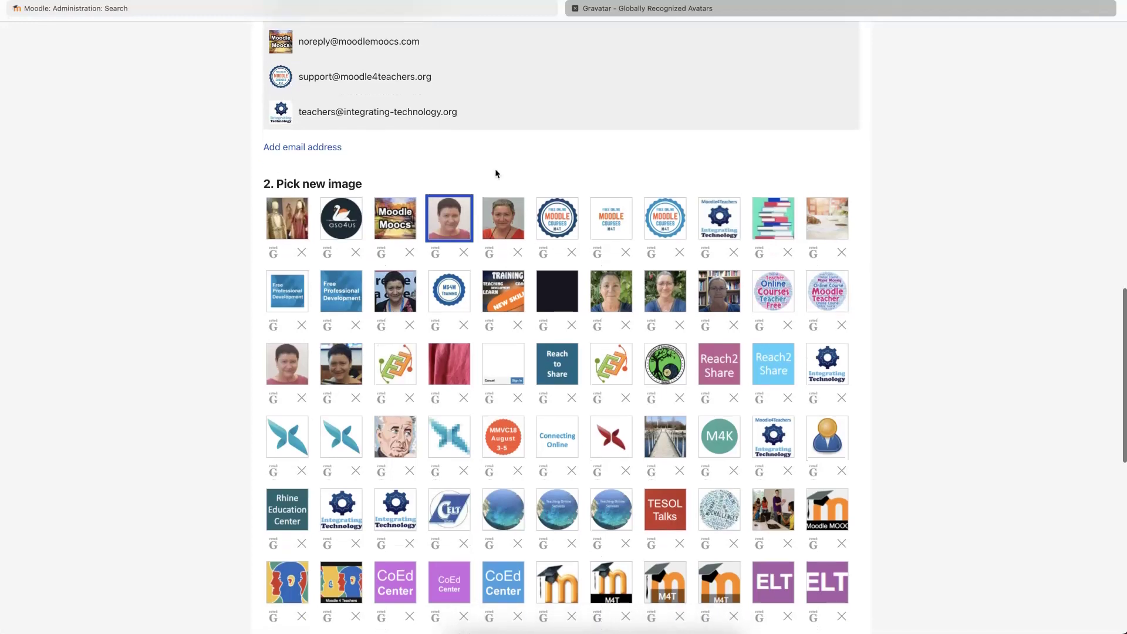
pyautogui.scroll(-1, 496, 173)
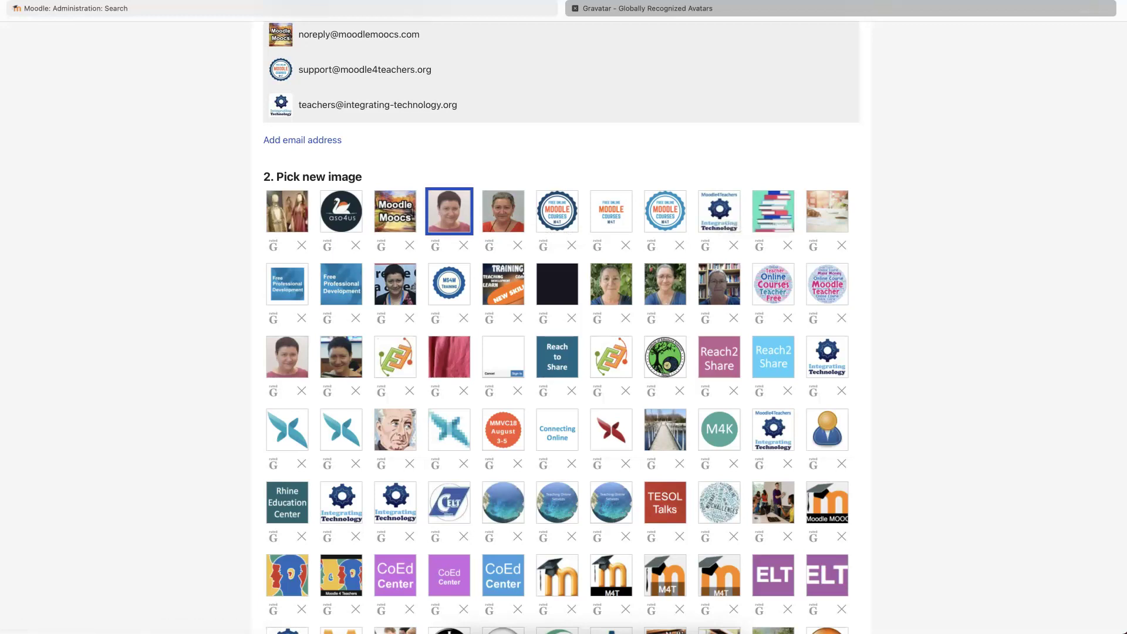
pyautogui.click(827, 356)
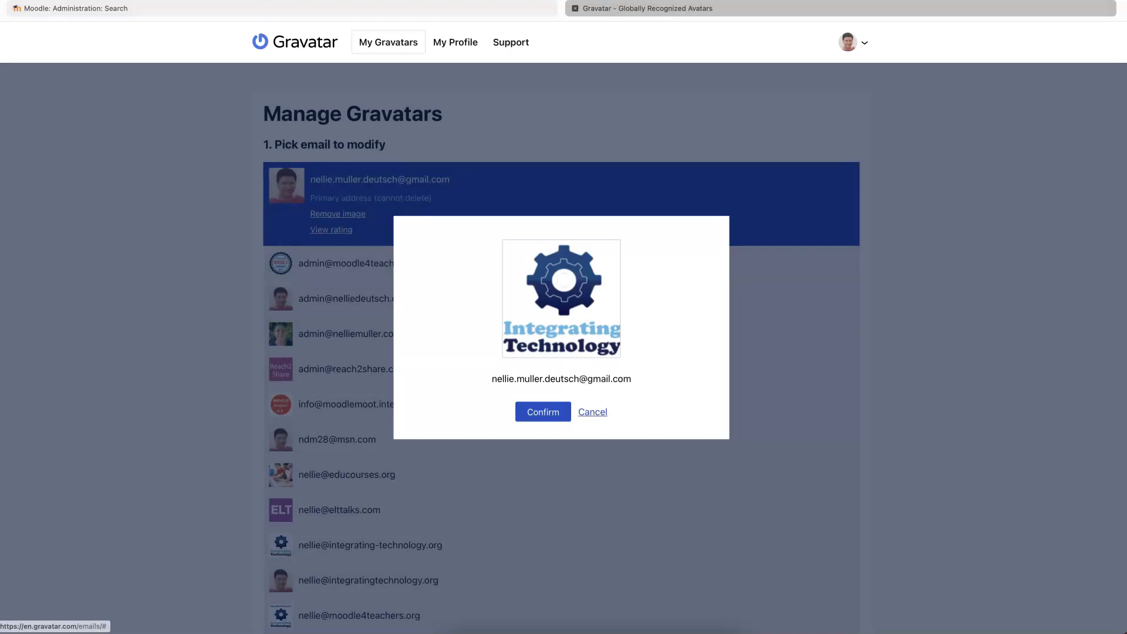
pyautogui.click(592, 411)
# - Copy the image address of the Integrating Technology gear avatar
pyautogui.scroll(-12, 561, 410)
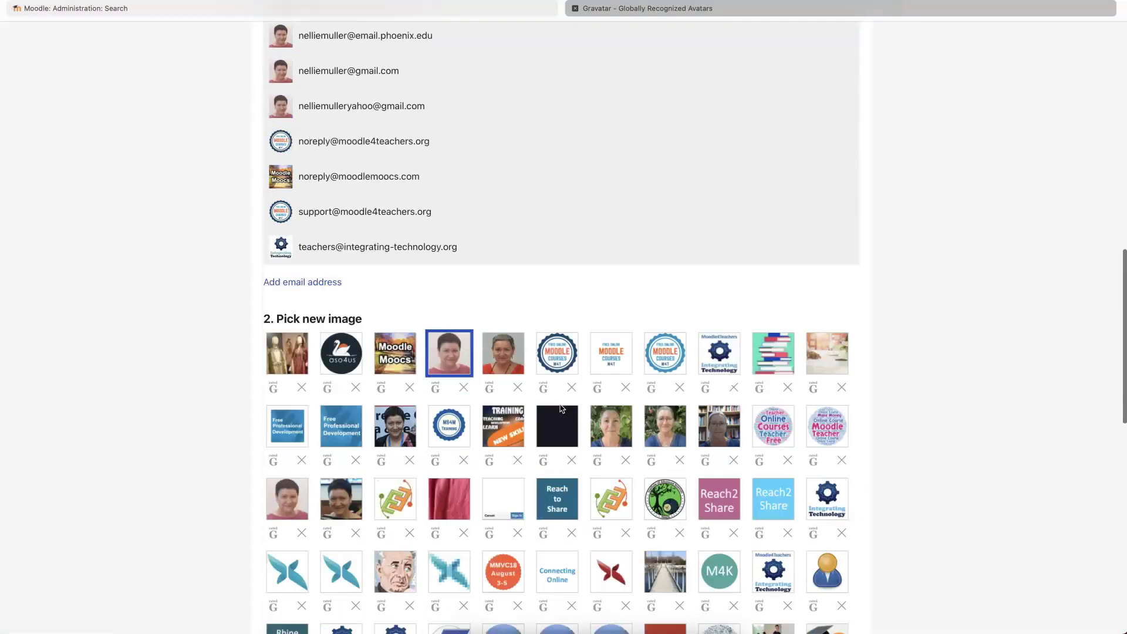
pyautogui.scroll(-4, 562, 409)
pyautogui.scroll(-5, 432, 317)
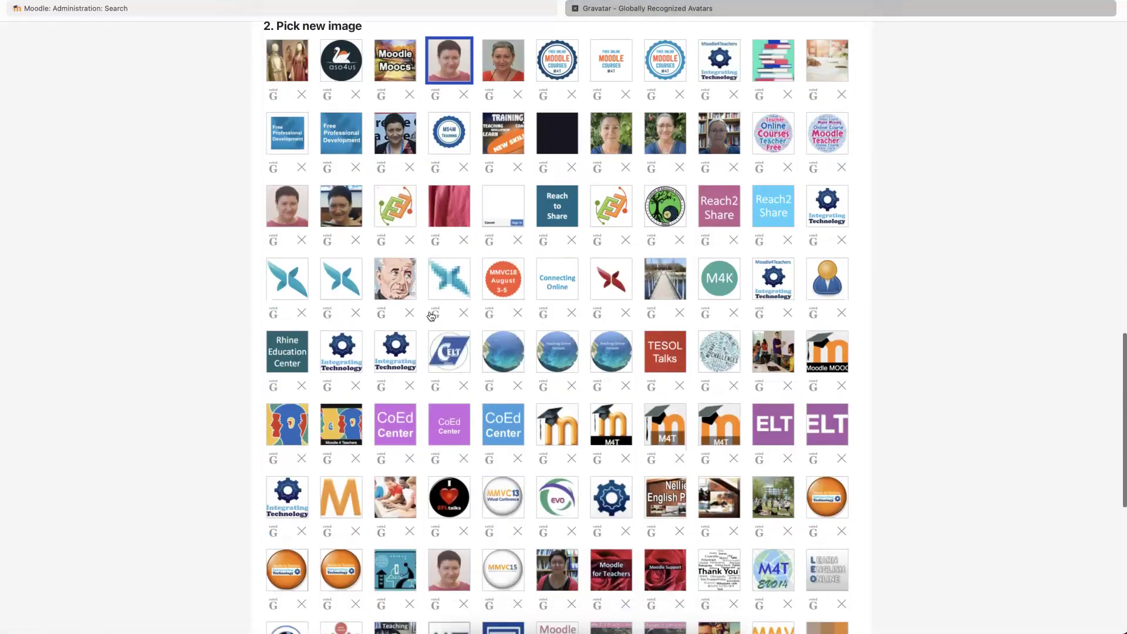
pyautogui.scroll(-5, 432, 317)
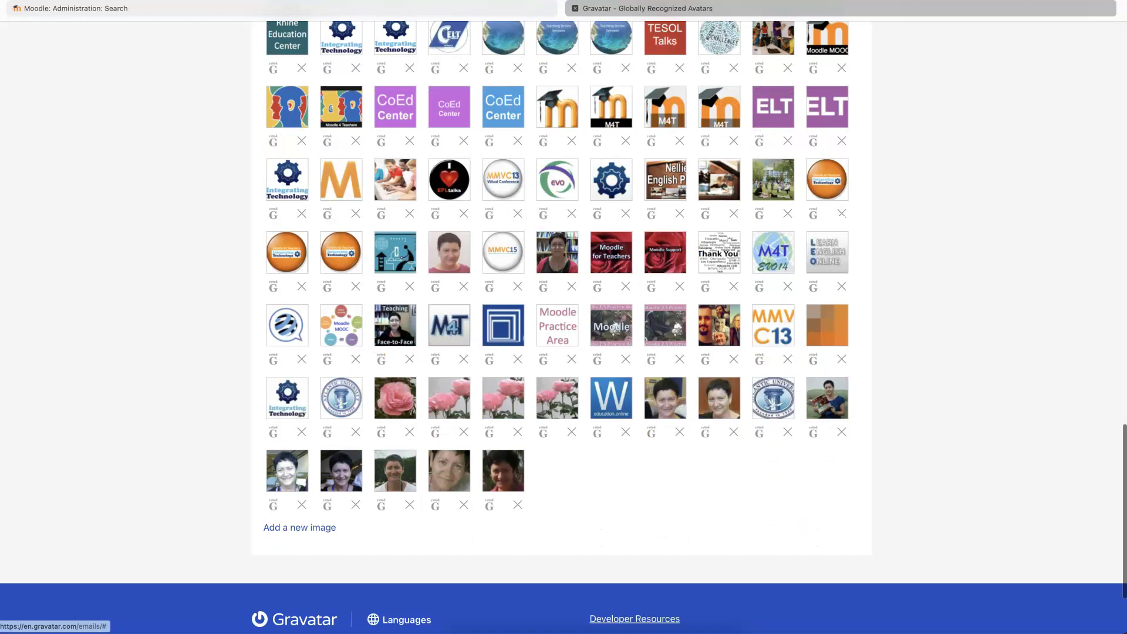
pyautogui.scroll(3, 432, 317)
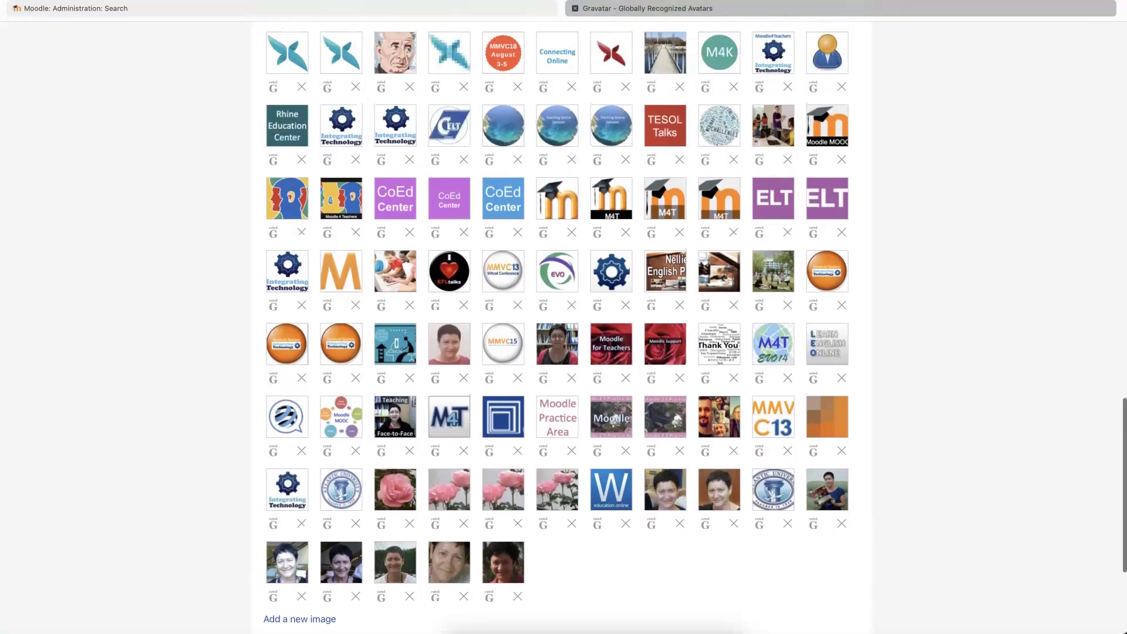
pyautogui.scroll(3, 301, 232)
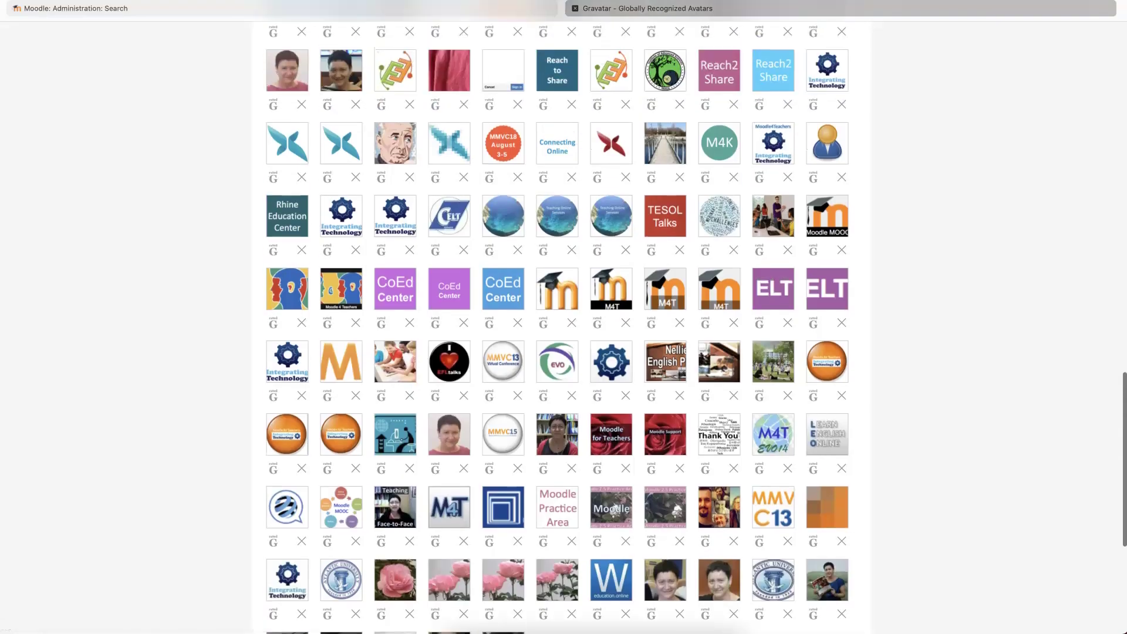
pyautogui.rightClick(342, 210)
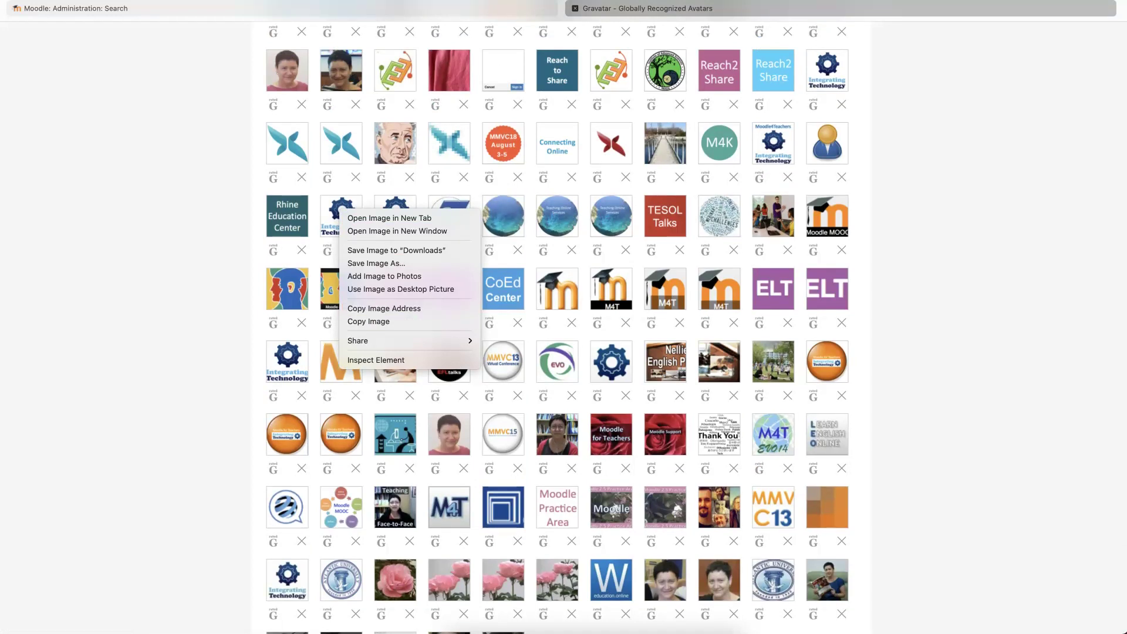
pyautogui.click(360, 309)
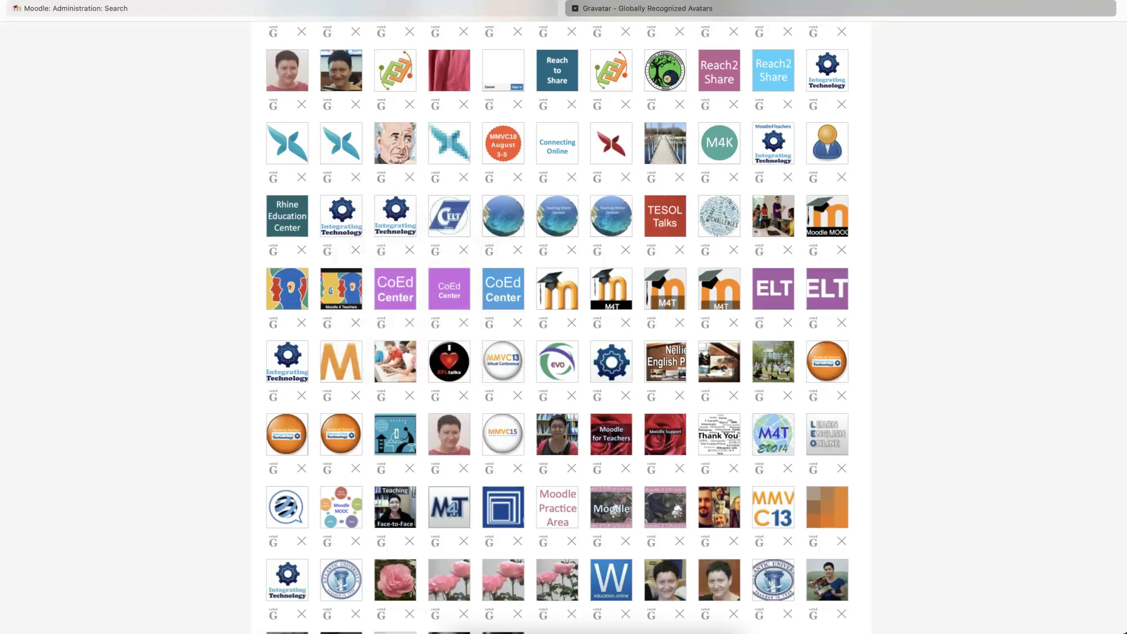
# - Replace 'mm' in Gravatar default image URL with the copied en.gravatar.com image address and save
pyautogui.click(142, 9)
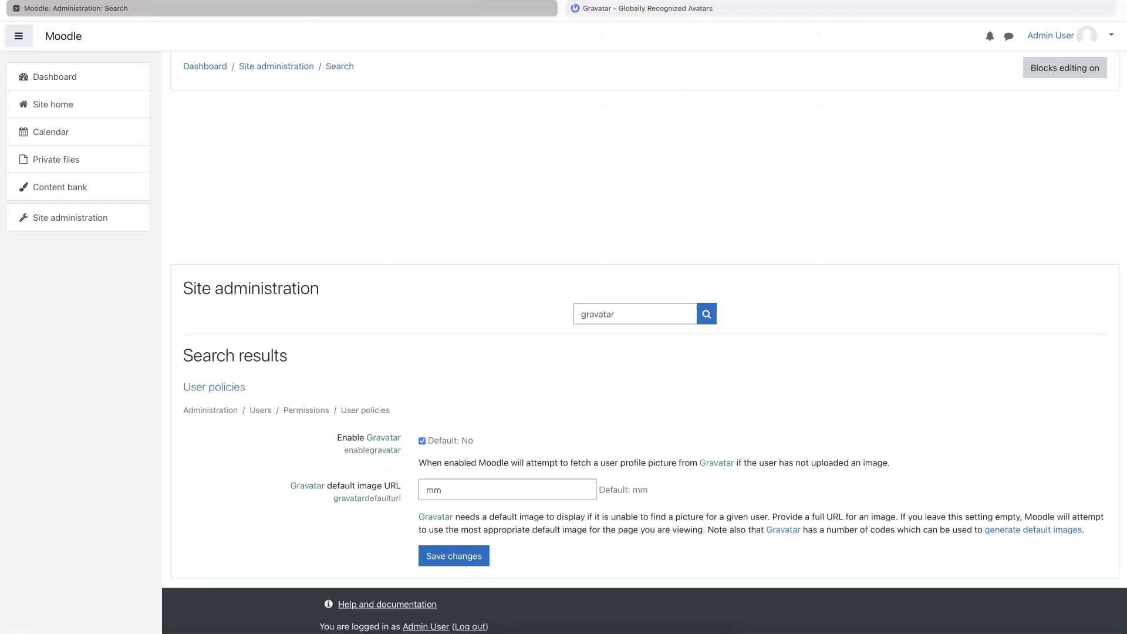
pyautogui.scroll(-1, 645, 359)
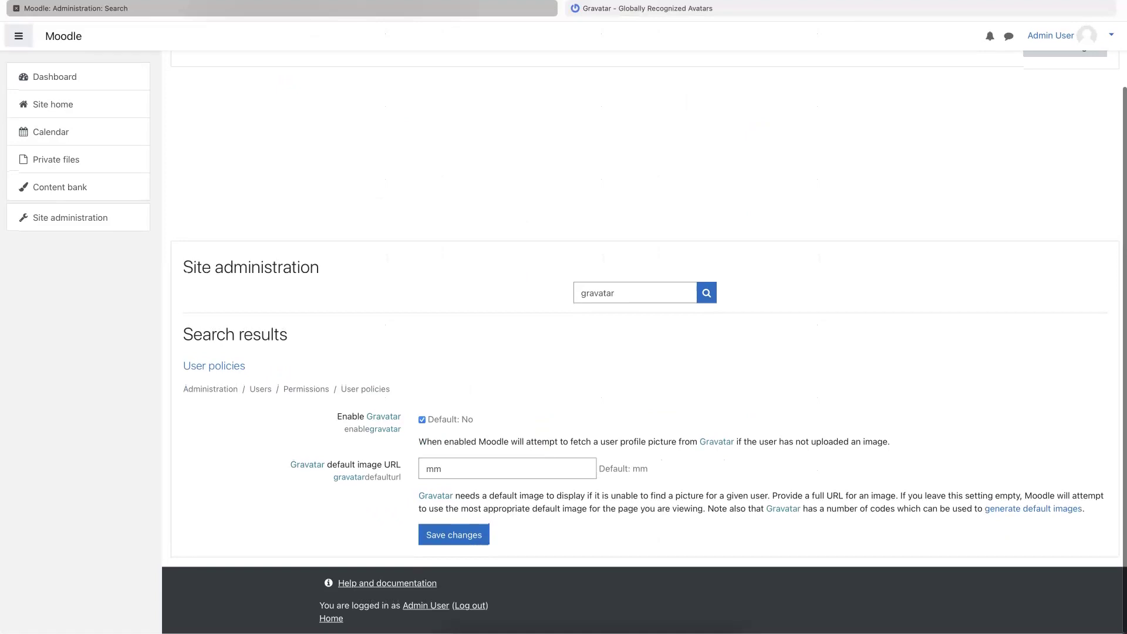
pyautogui.doubleClick(434, 468)
pyautogui.write('90c92ec59fc1212ee2e6a44c4ee60.png')
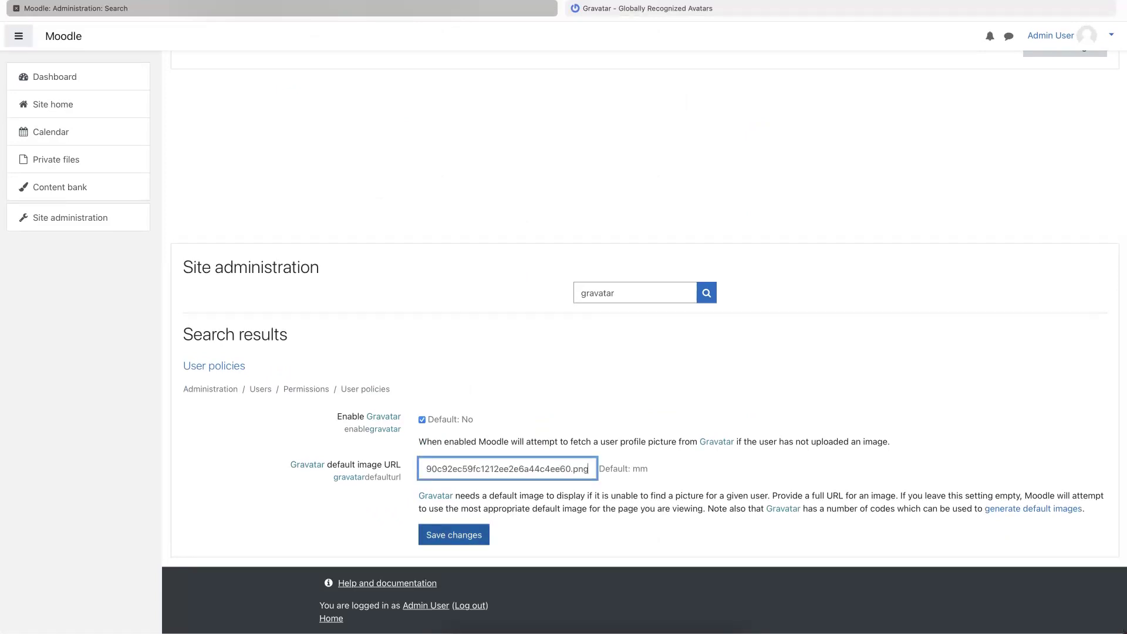
pyautogui.click(459, 534)
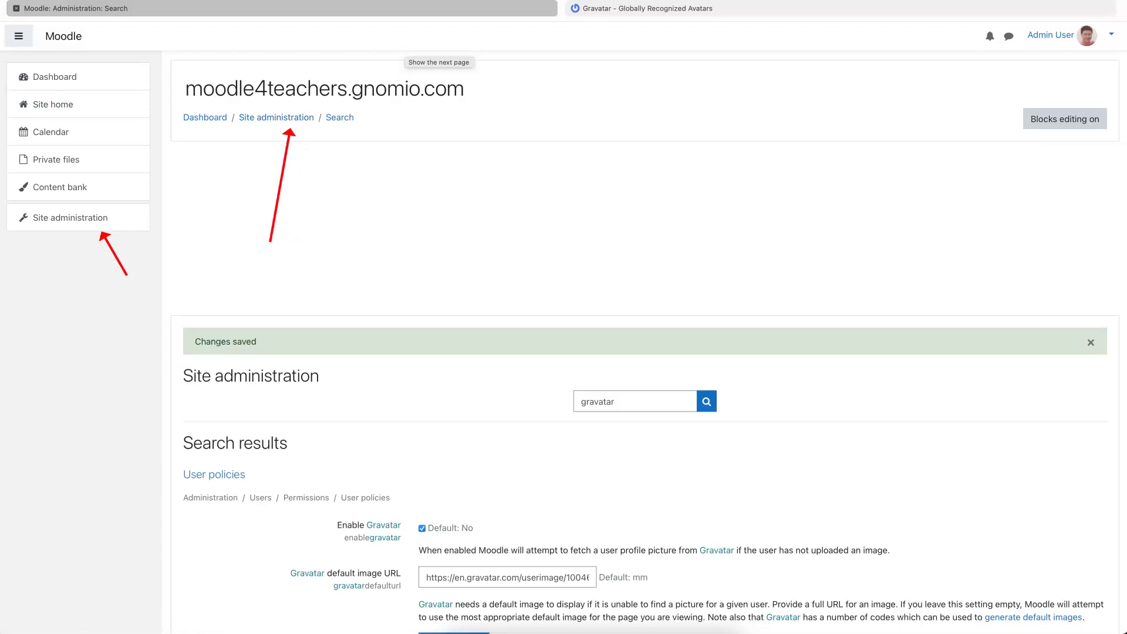
# - From Site administration's course options, open the Add a new course form
pyautogui.click(59, 217)
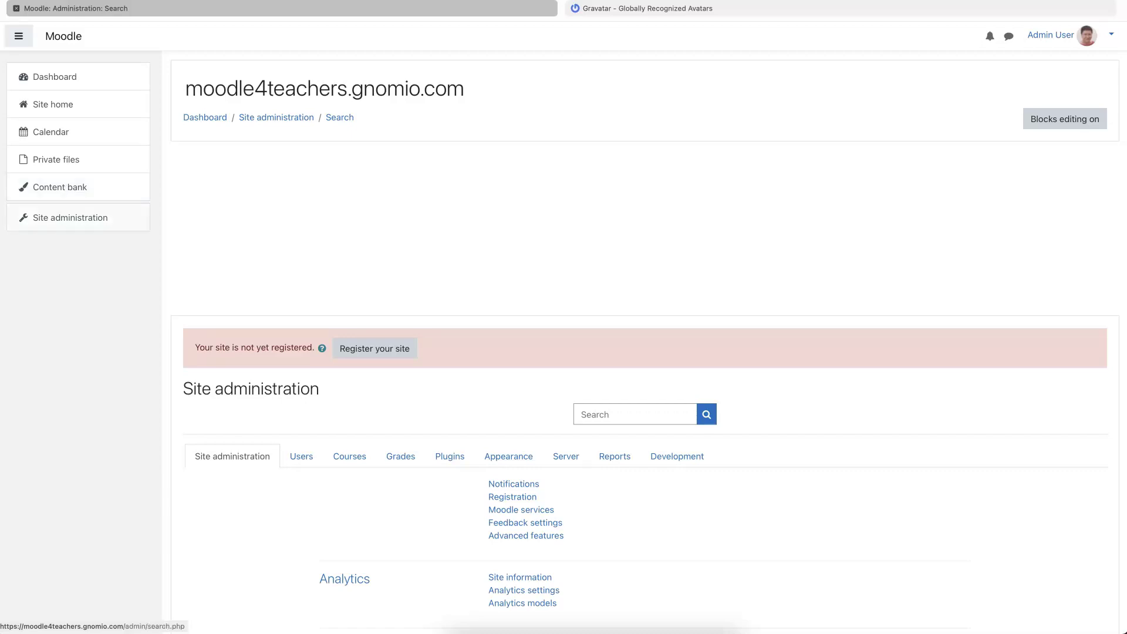
pyautogui.scroll(-5, 452, 375)
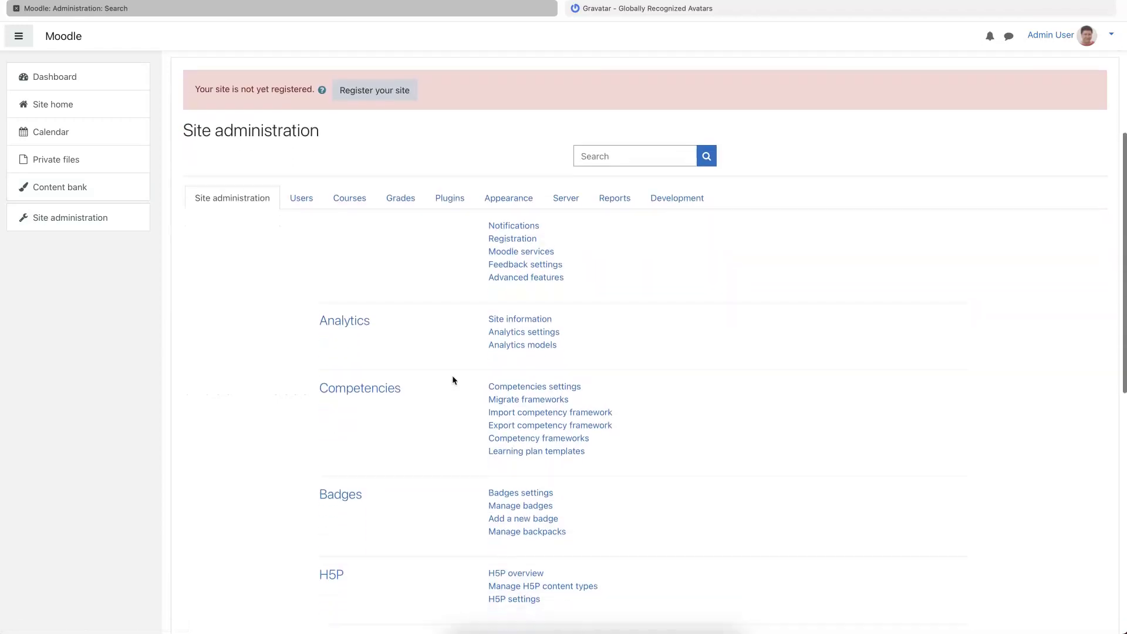
pyautogui.scroll(-2, 481, 310)
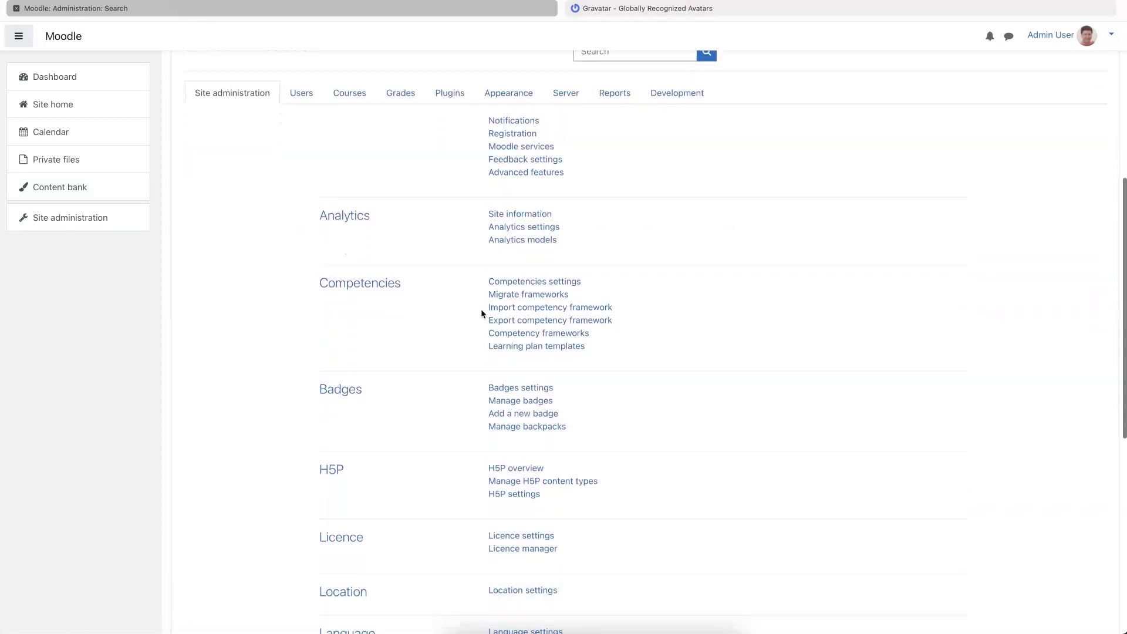
pyautogui.scroll(1, 481, 309)
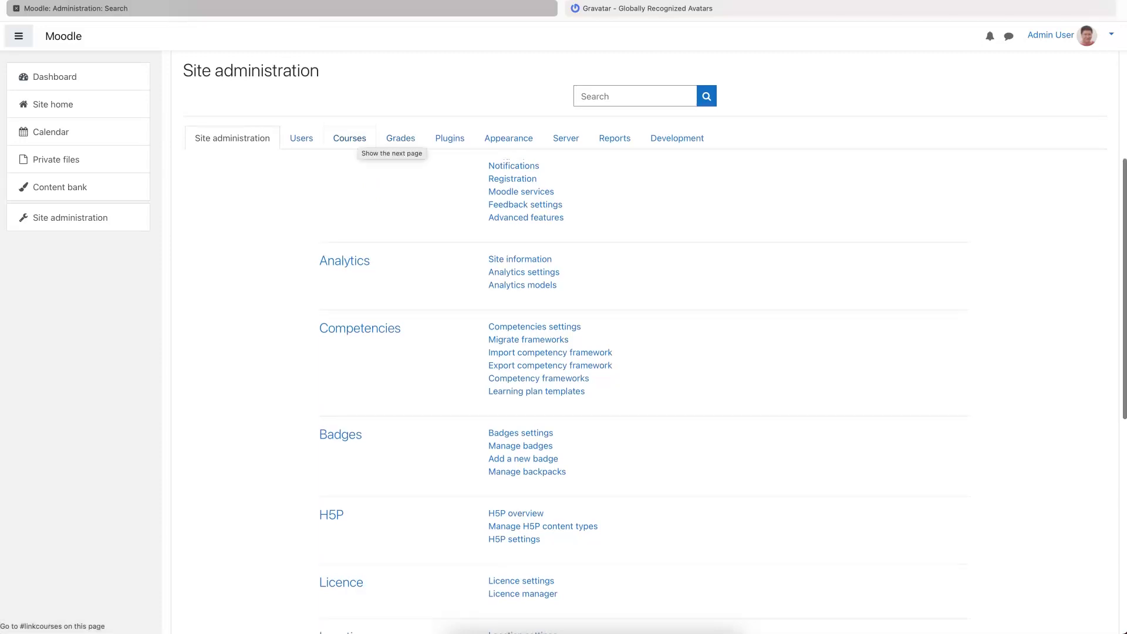
pyautogui.scroll(-1, 644, 340)
pyautogui.scroll(1, 645, 341)
pyautogui.press('Return')
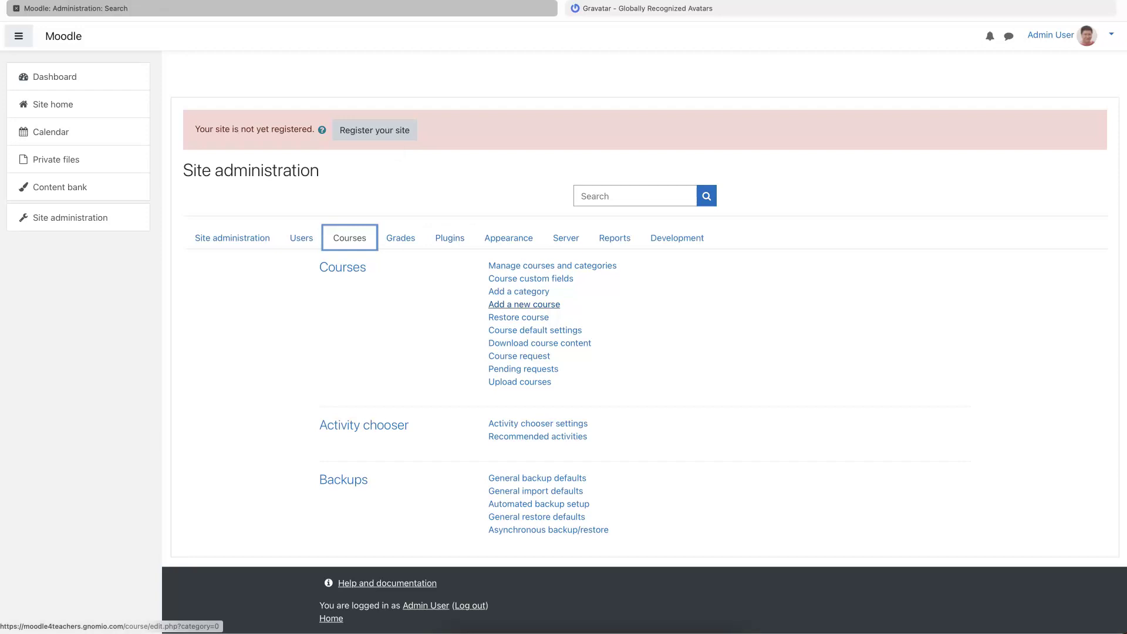
pyautogui.click(514, 303)
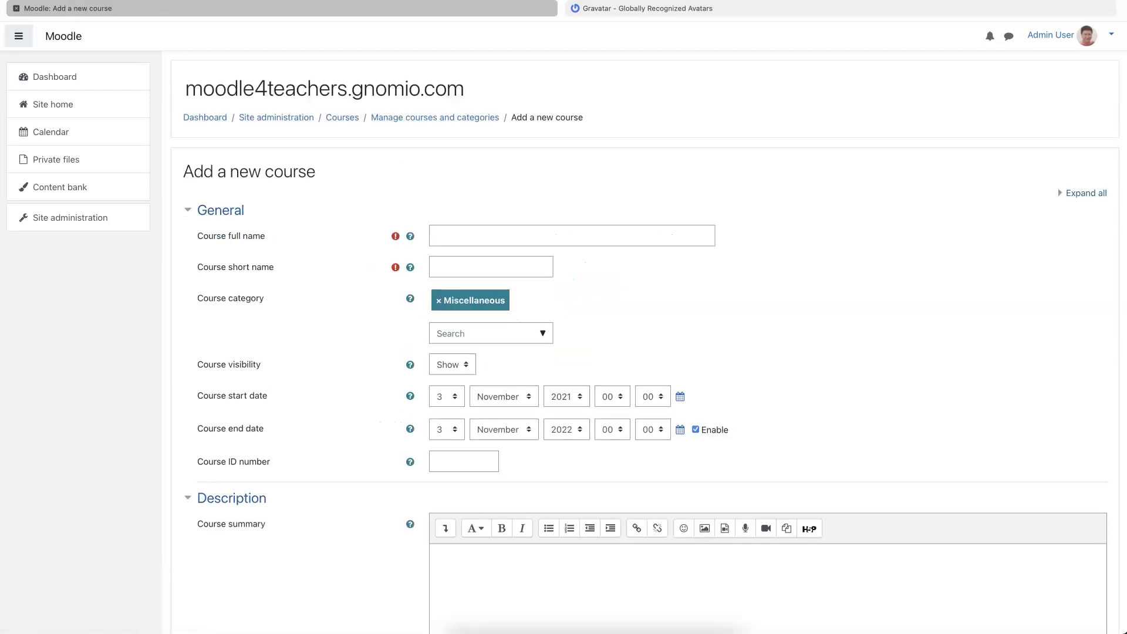
# - Enter course full name 'Moodle for Teachers EVO22' and short name M4TEVO22
pyautogui.click(490, 333)
pyautogui.click(450, 234)
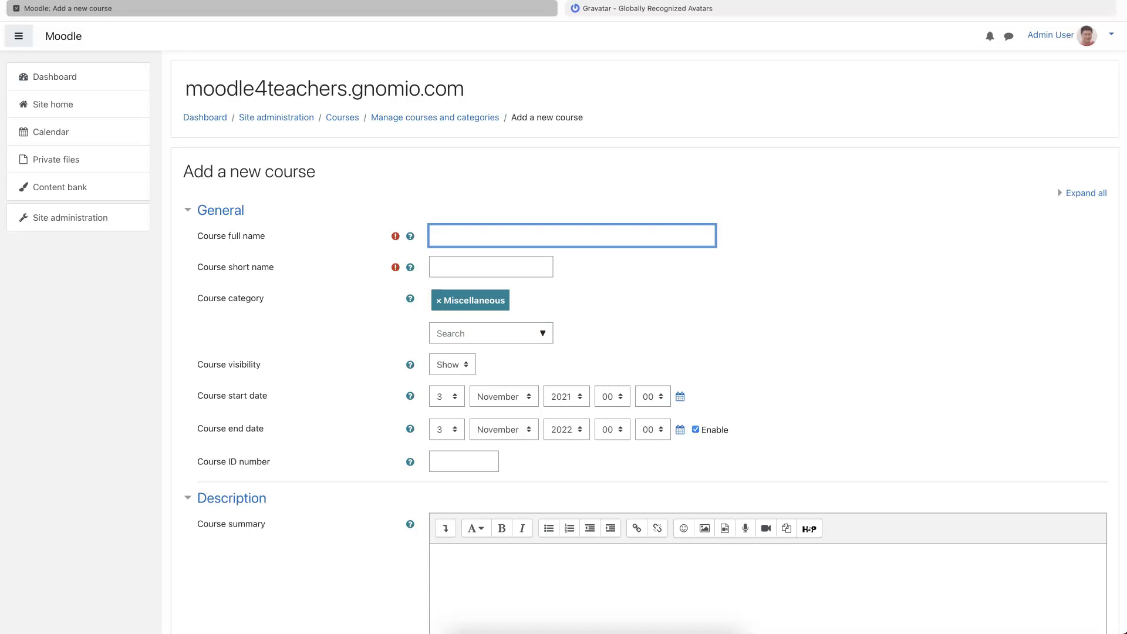
pyautogui.write('Moodle for Teachers EVO22')
pyautogui.click(491, 267)
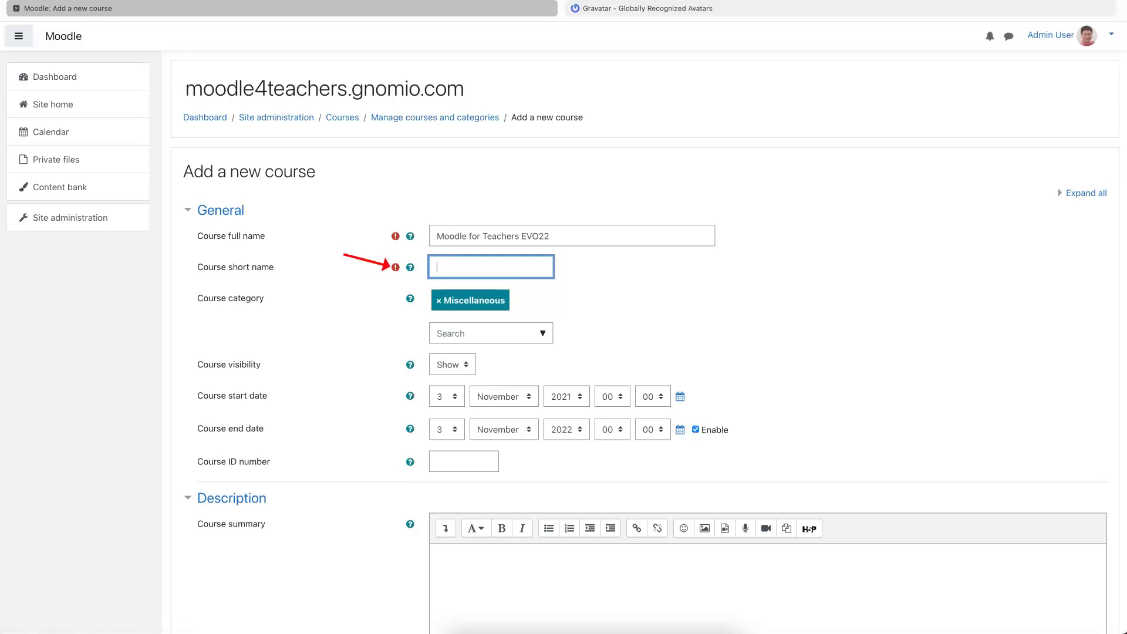
pyautogui.press('Tab')
pyautogui.click(437, 267)
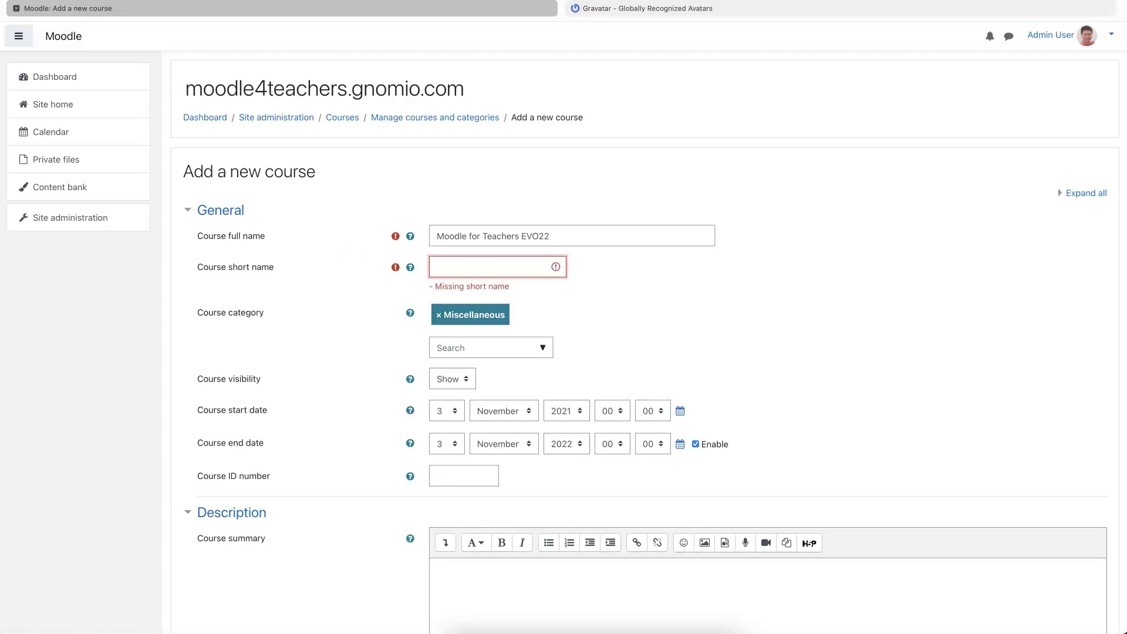
pyautogui.write('M4TEVO2')
# - Set the course start date to 12 January 2021
pyautogui.scroll(-1, 646, 353)
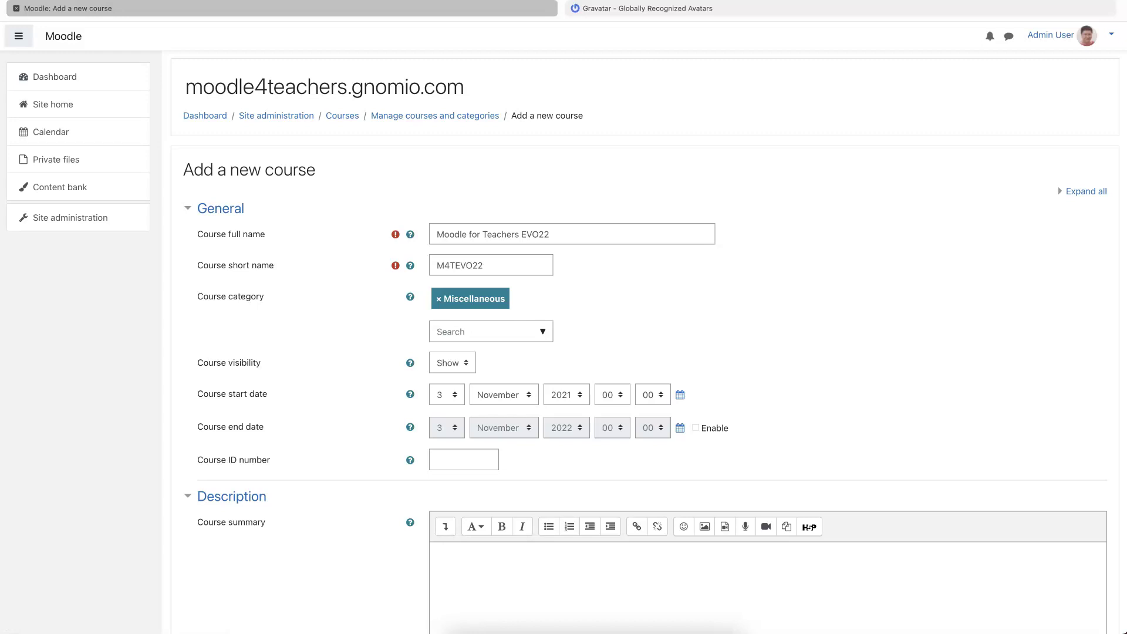
pyautogui.click(504, 395)
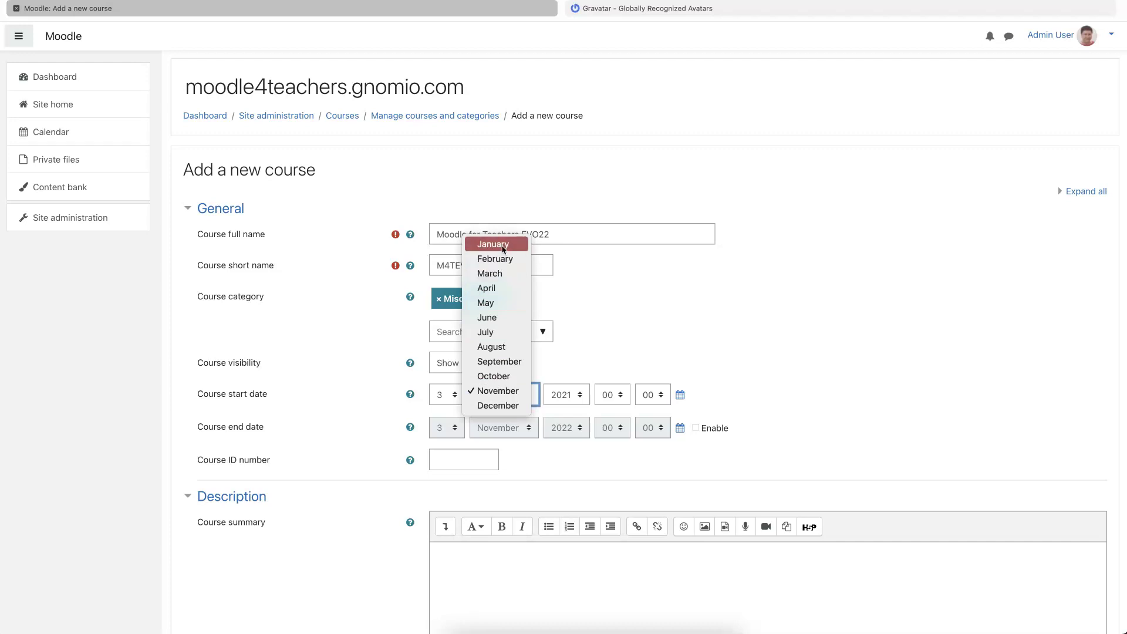
pyautogui.click(502, 245)
pyautogui.click(446, 394)
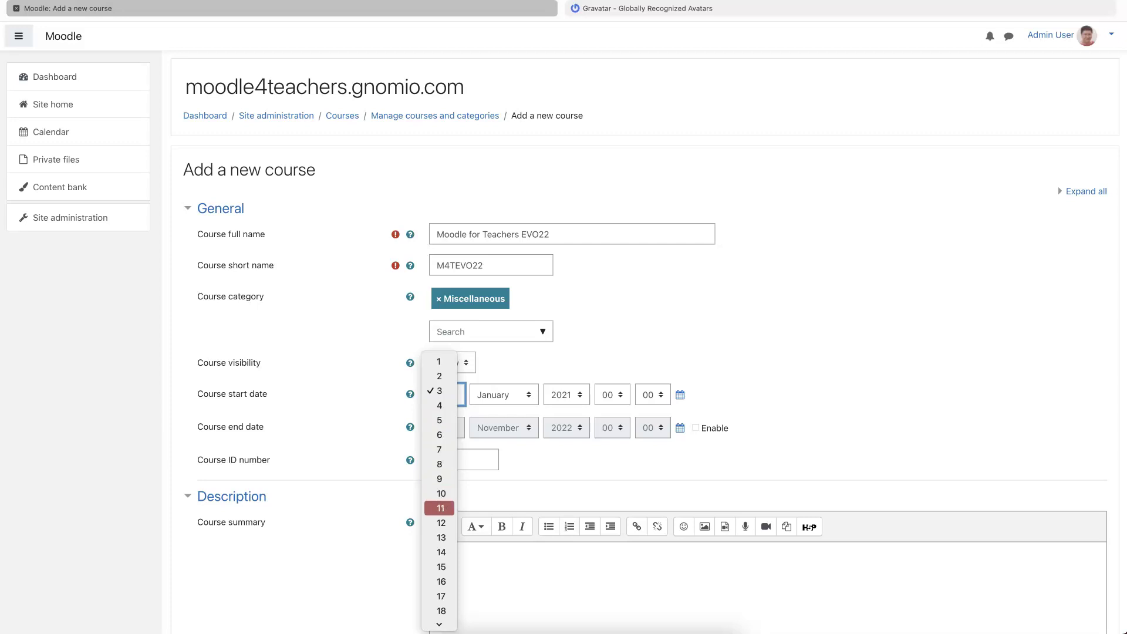
pyautogui.press('Return')
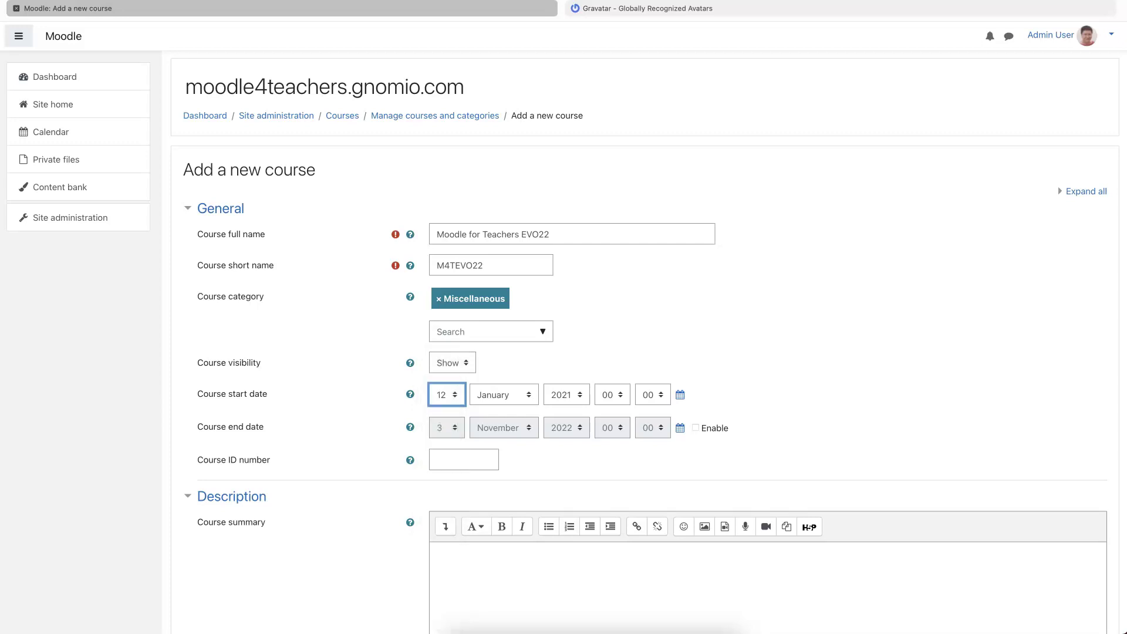
# - Scroll past the course summary to the Course image area and add a PNG picture
pyautogui.scroll(-3, 646, 340)
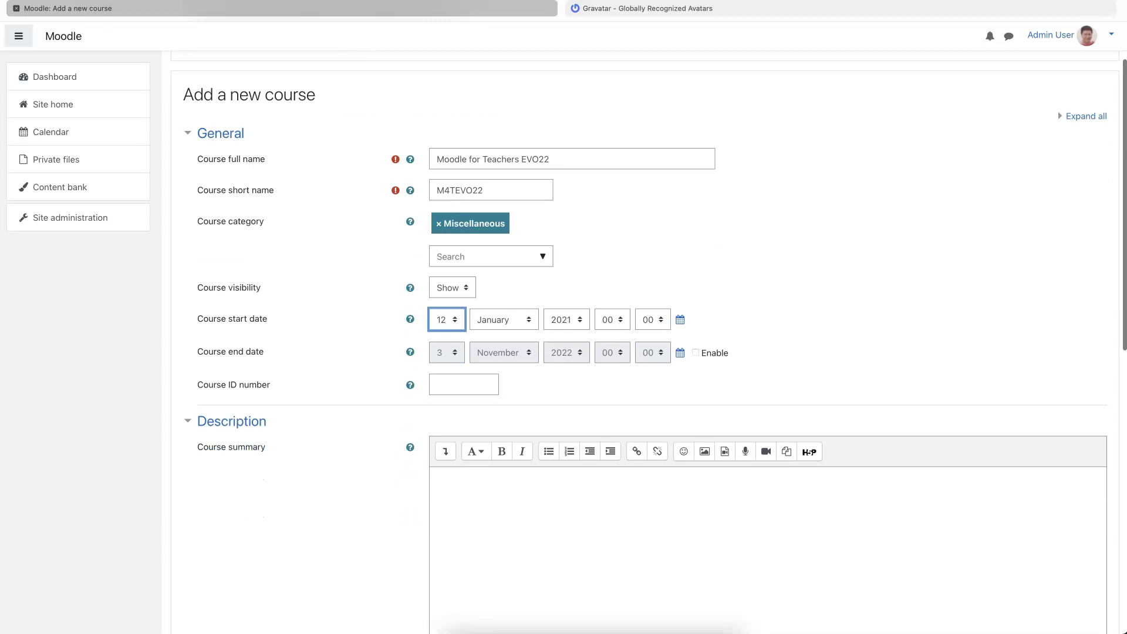
pyautogui.scroll(-3, 468, 407)
pyautogui.click(468, 408)
pyautogui.scroll(-3, 468, 408)
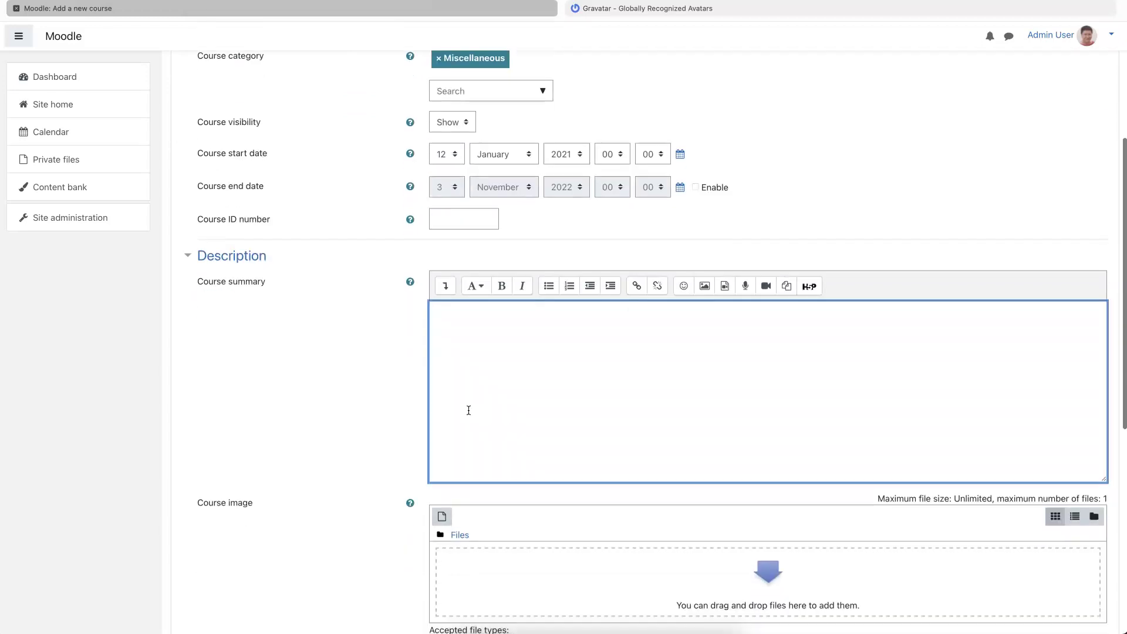
pyautogui.scroll(-2, 468, 409)
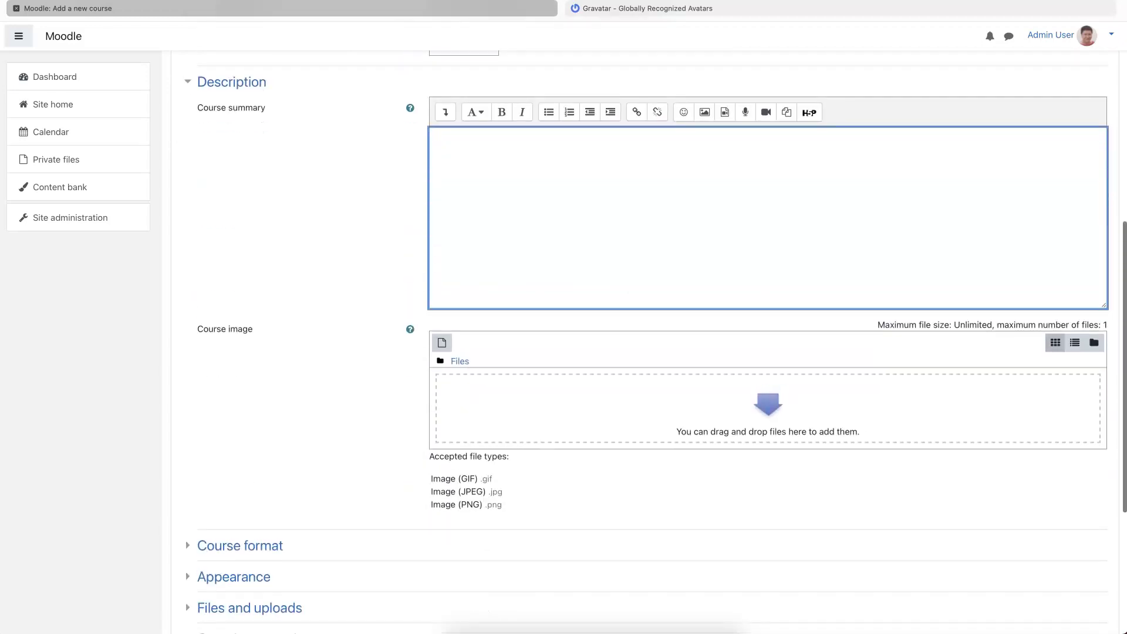
# - Expand the Course format section and open the Format dropdown
pyautogui.scroll(-3, 646, 341)
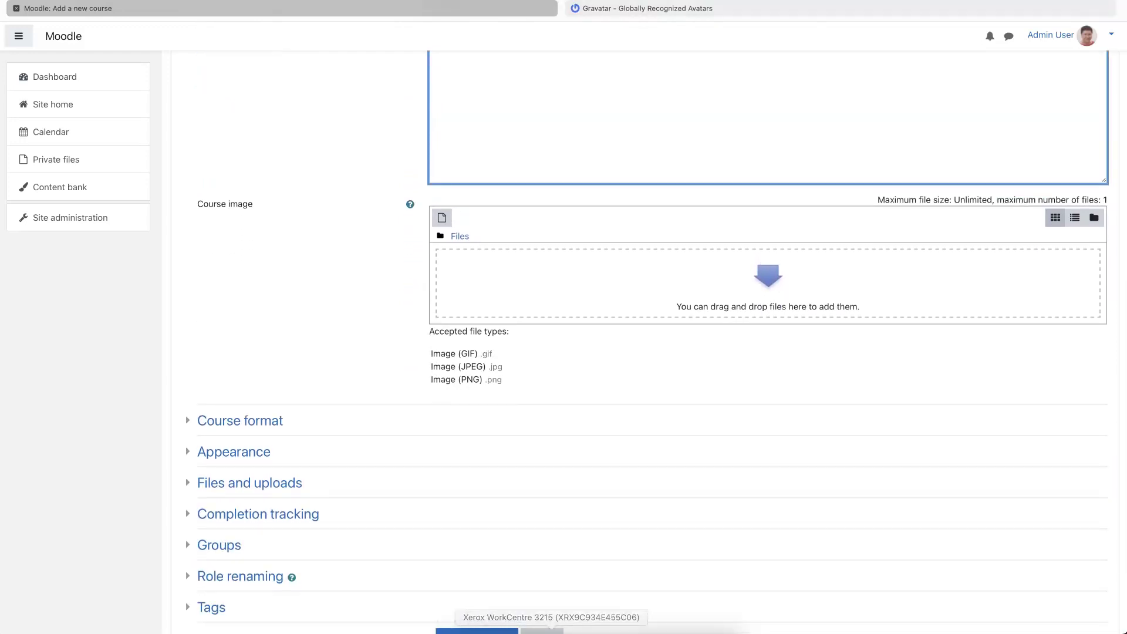
pyautogui.scroll(-3, 345, 275)
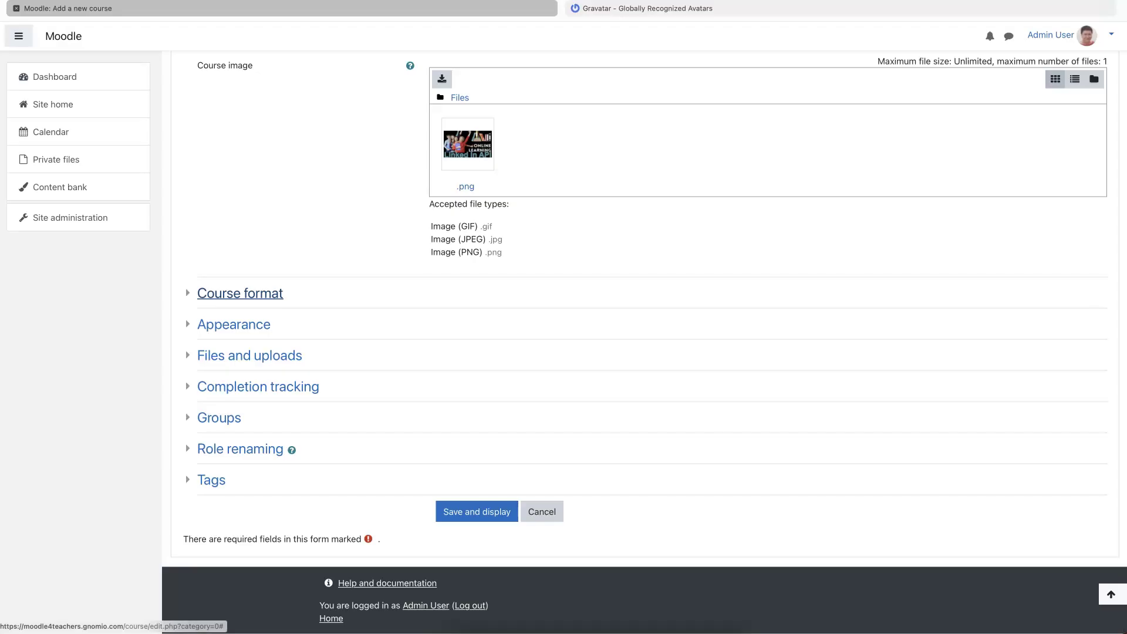
pyautogui.click(240, 293)
pyautogui.click(481, 318)
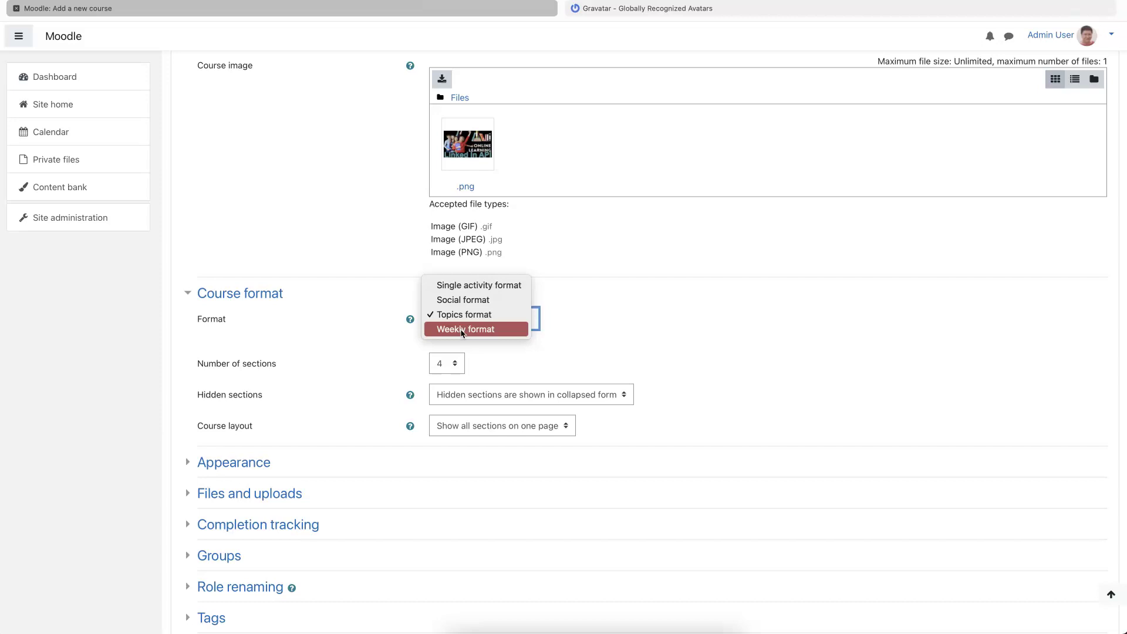
# - Browse the course formats and keep Topics format
pyautogui.press('Up')
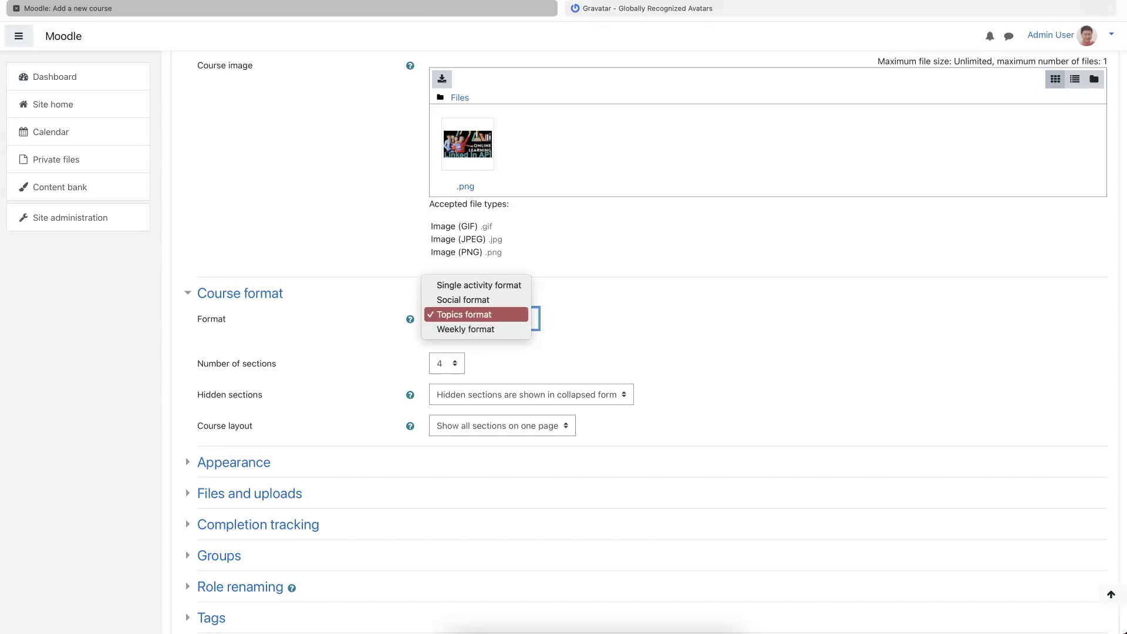
pyautogui.press('Up')
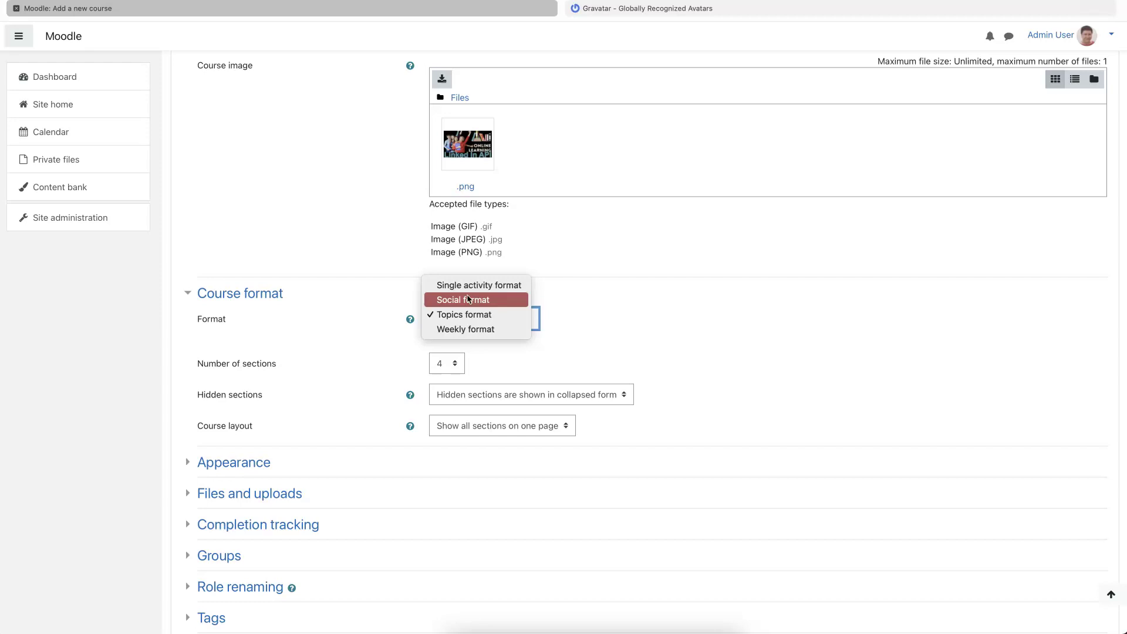
pyautogui.press('Up')
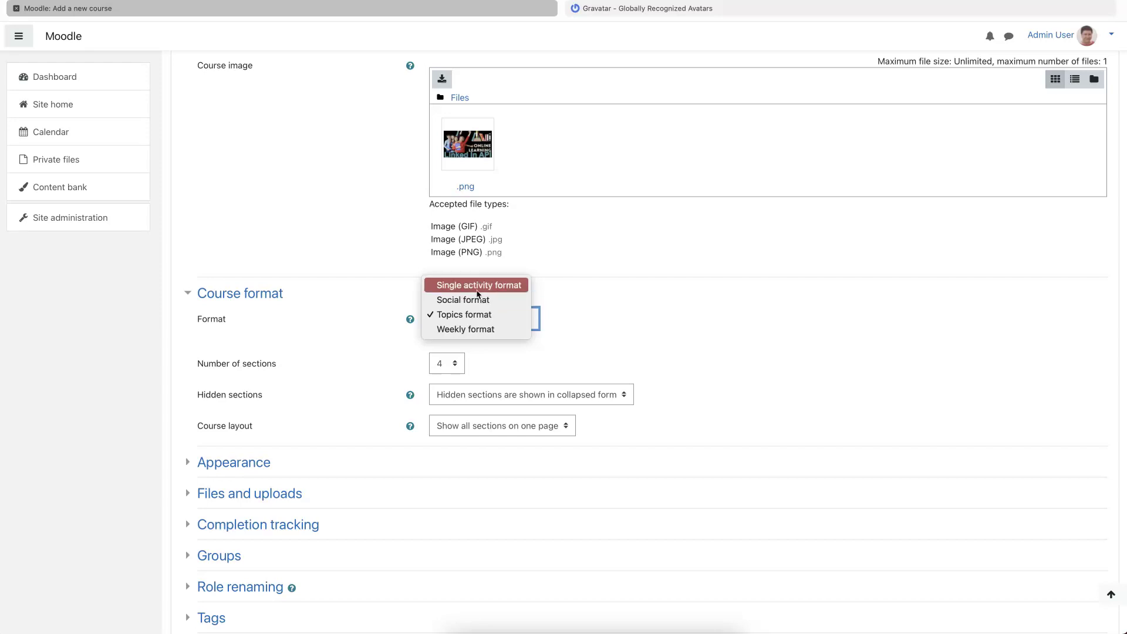
pyautogui.press('Down')
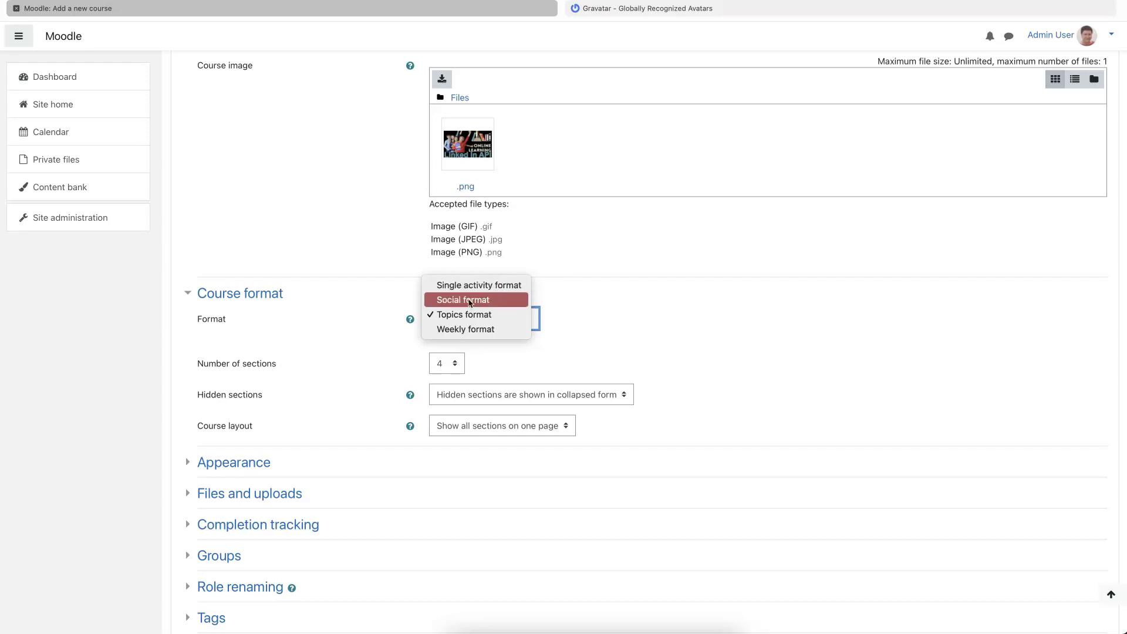
pyautogui.press('Down')
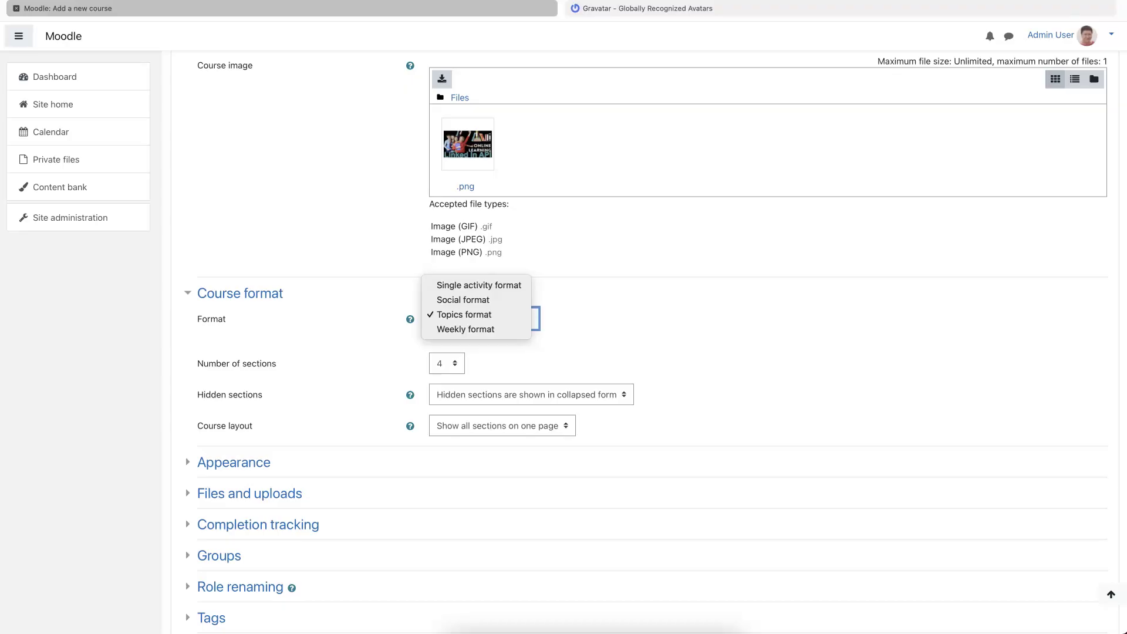
pyautogui.press('Return')
# - Set Hidden sections to 'Hidden sections are completely invisible'
pyautogui.click(576, 395)
pyautogui.press('Down')
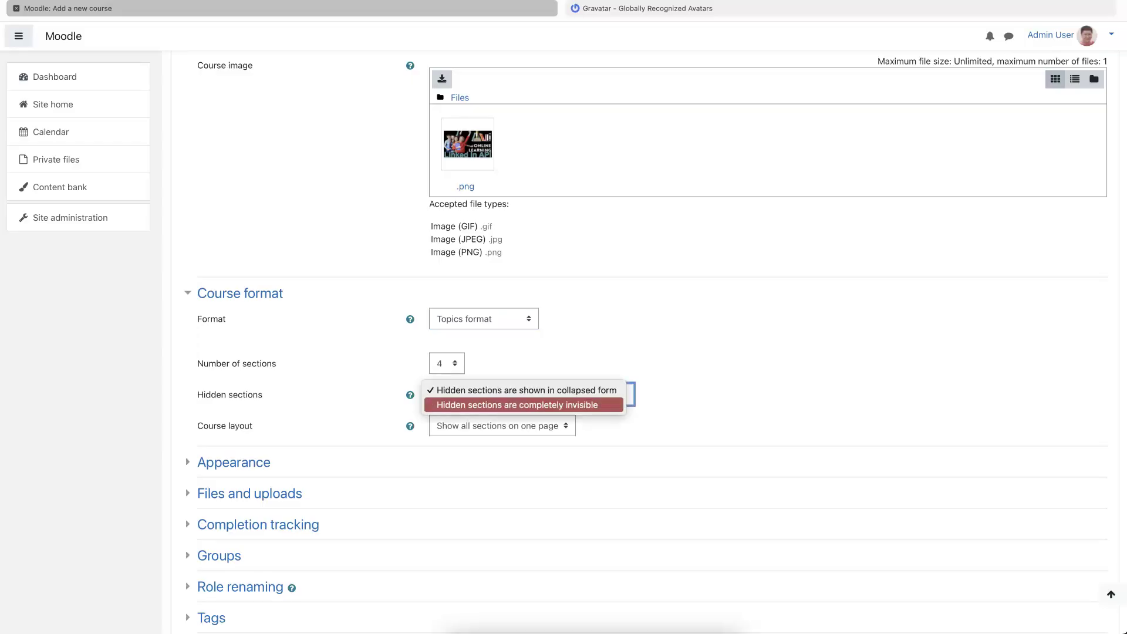
pyautogui.click(546, 405)
pyautogui.scroll(-3, 546, 411)
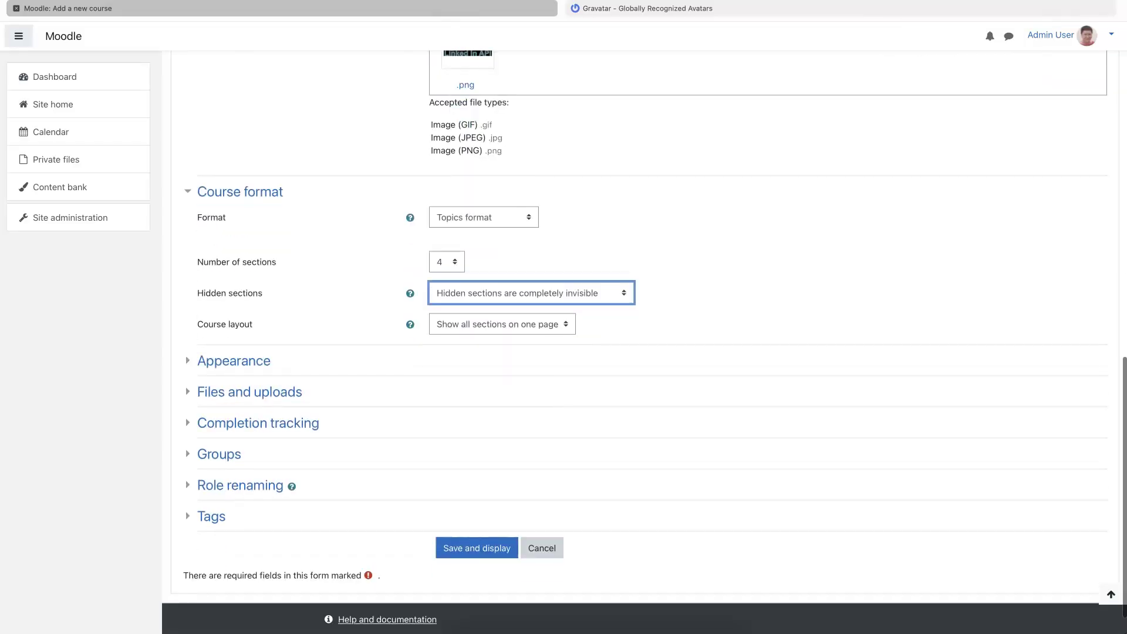
pyautogui.click(502, 324)
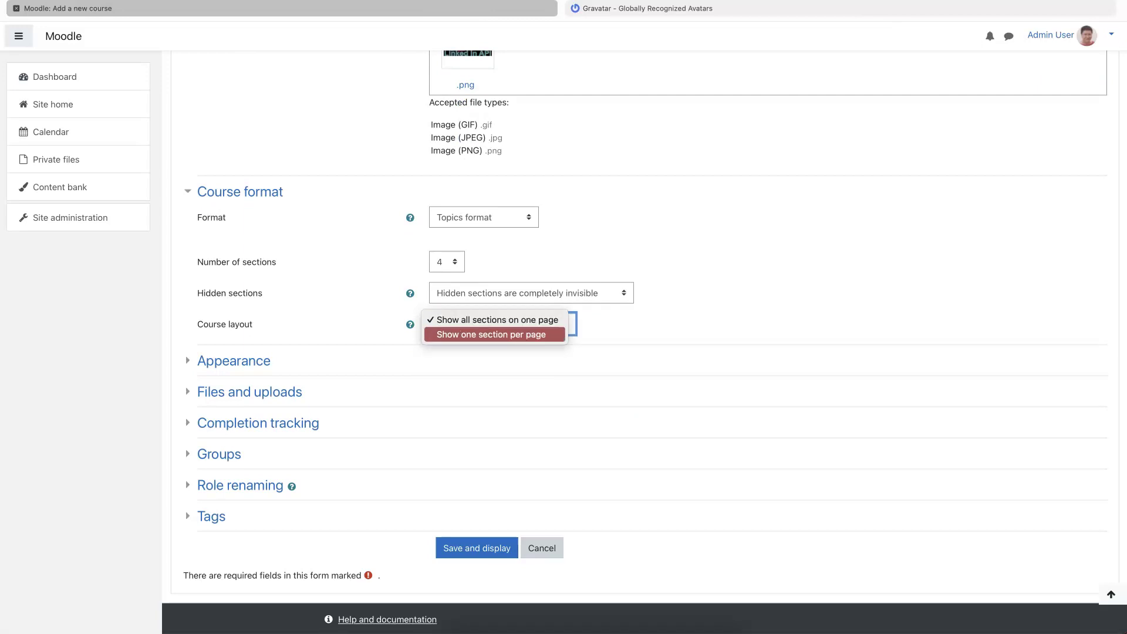
# - Choose 'Show one section per page', then review Appearance and keep the 100MB upload limit
pyautogui.click(526, 336)
pyautogui.click(233, 360)
pyautogui.scroll(-5, 234, 360)
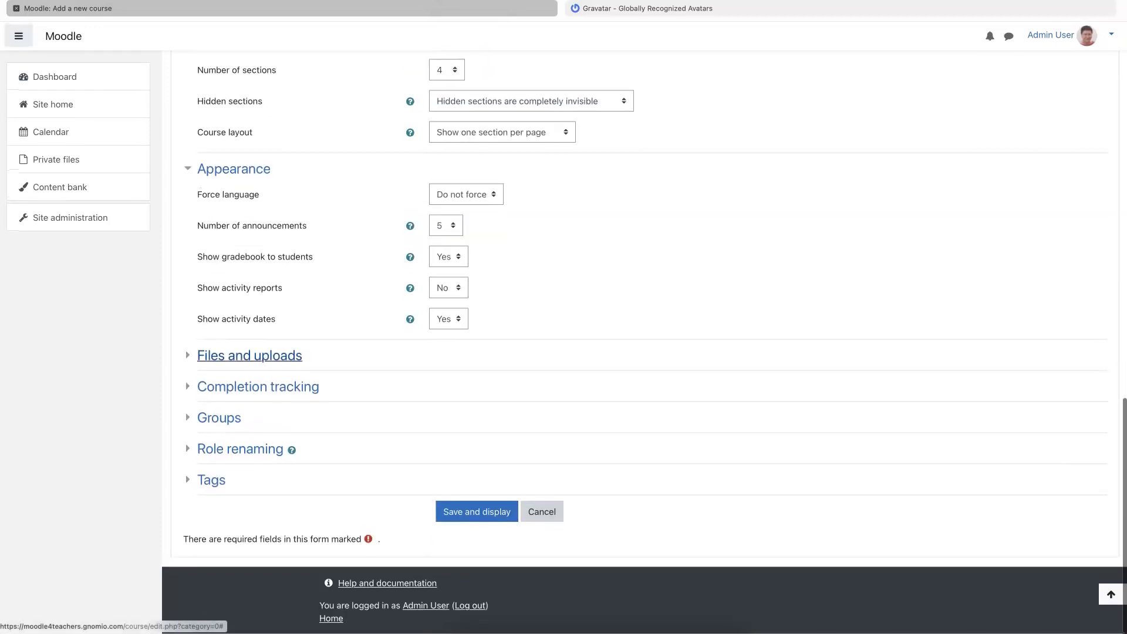
pyautogui.click(250, 356)
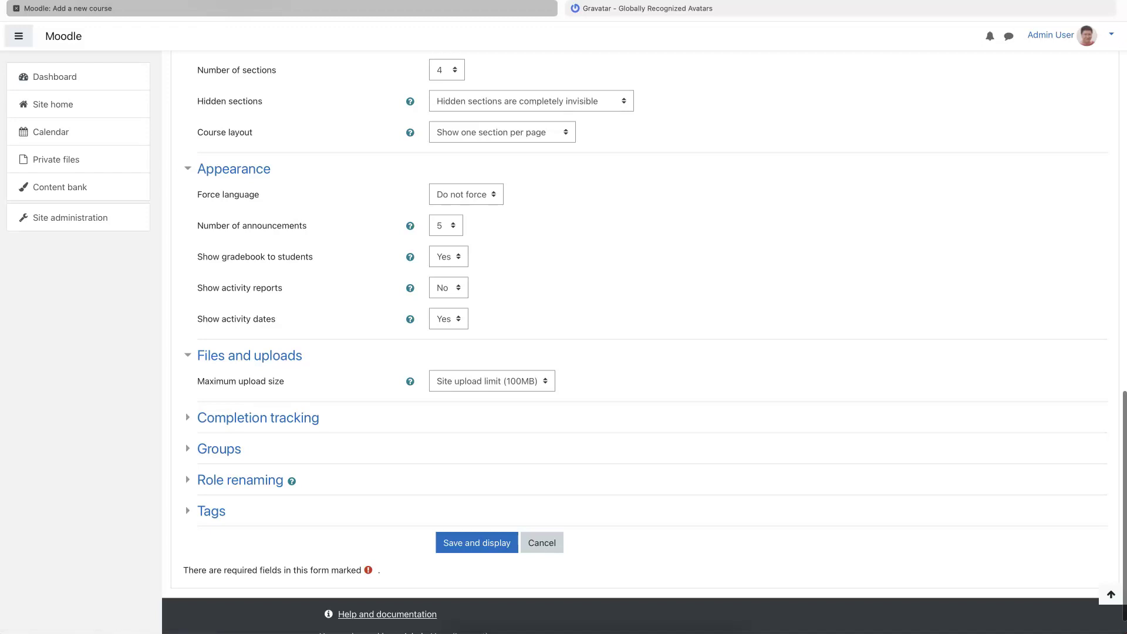
pyautogui.click(492, 381)
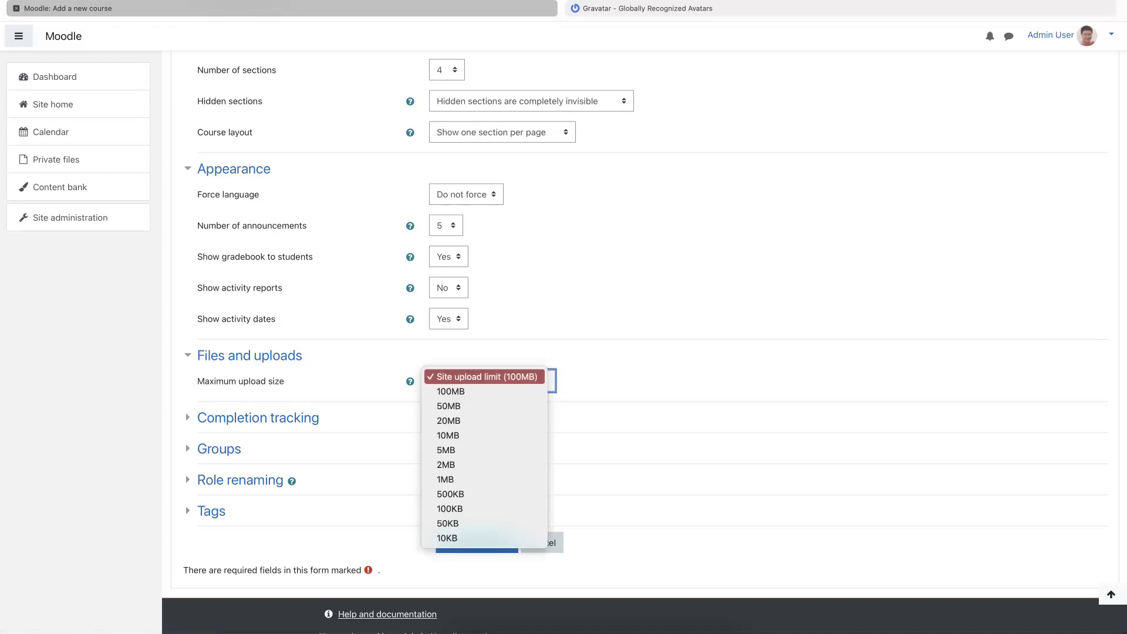
pyautogui.click(490, 377)
# - Review Completion tracking, Groups and Role renaming, then save and display the course
pyautogui.click(258, 417)
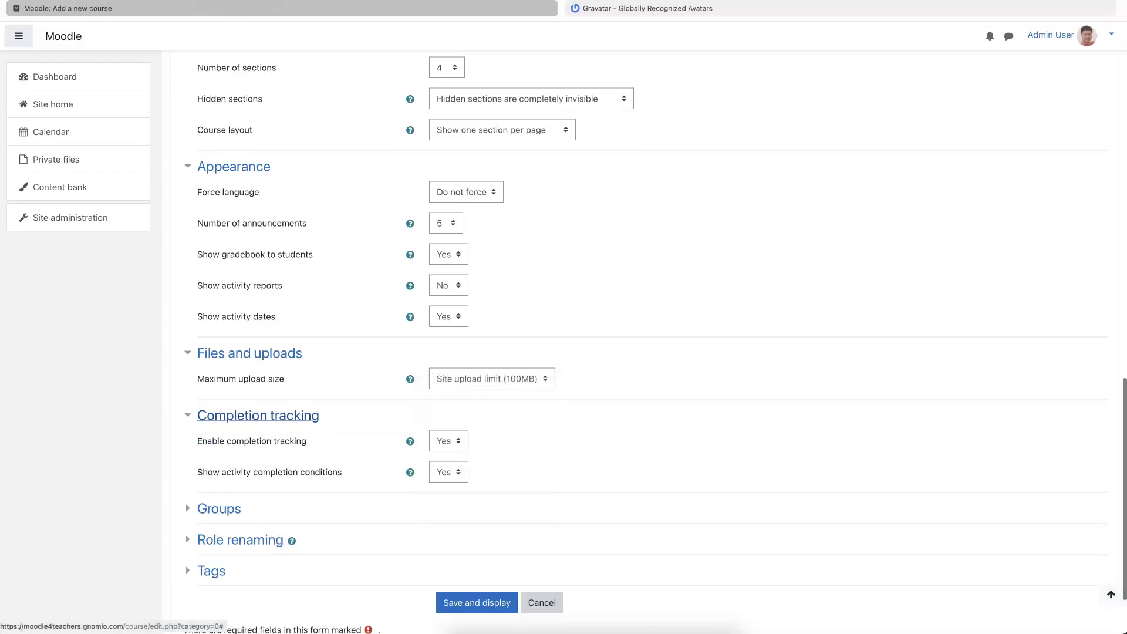
pyautogui.scroll(-1, 258, 417)
pyautogui.scroll(-1, 219, 415)
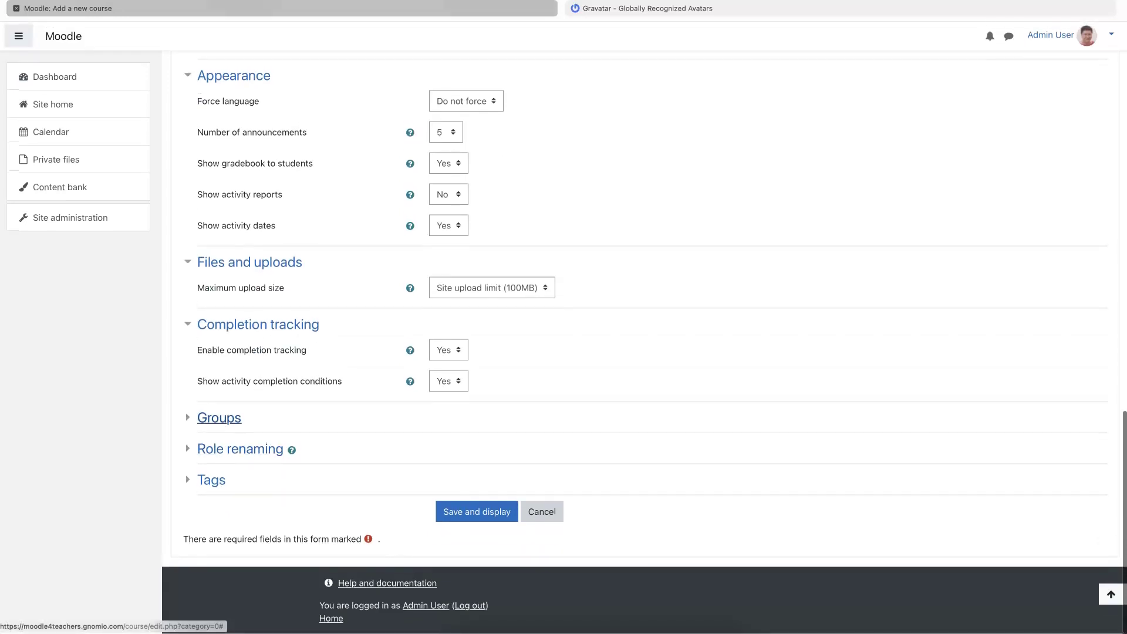
pyautogui.click(219, 415)
pyautogui.scroll(-1, 219, 415)
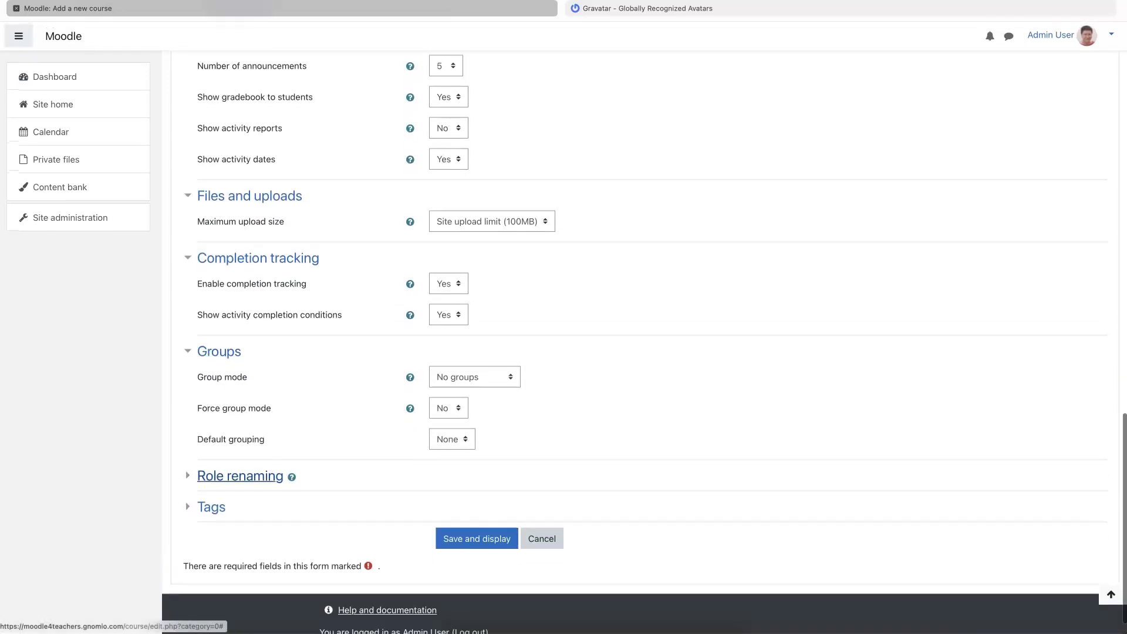
pyautogui.click(240, 478)
pyautogui.scroll(-4, 240, 477)
pyautogui.scroll(-2, 564, 329)
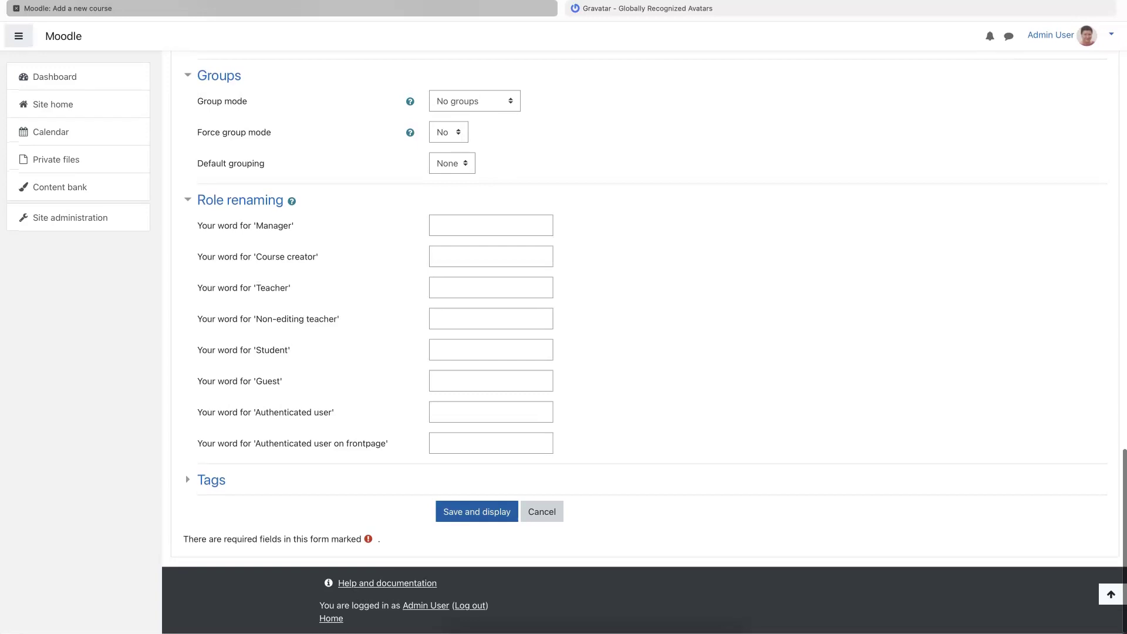
pyautogui.click(477, 513)
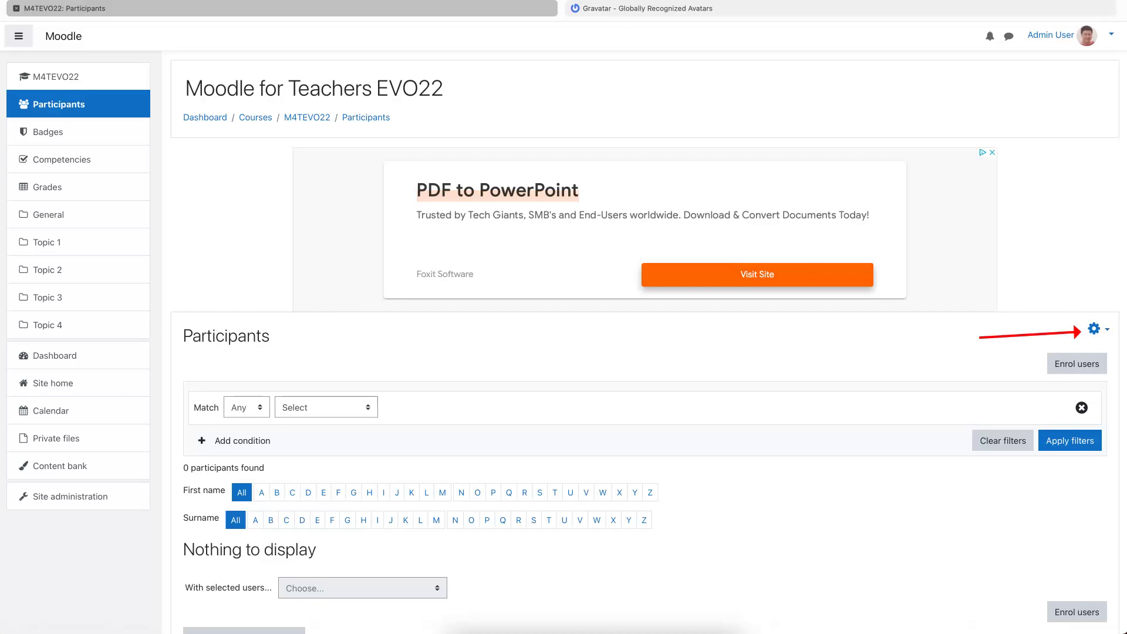
# - Go to the M4TEVO22 course's Enrolment methods page from the Participants gear menu
pyautogui.click(1095, 328)
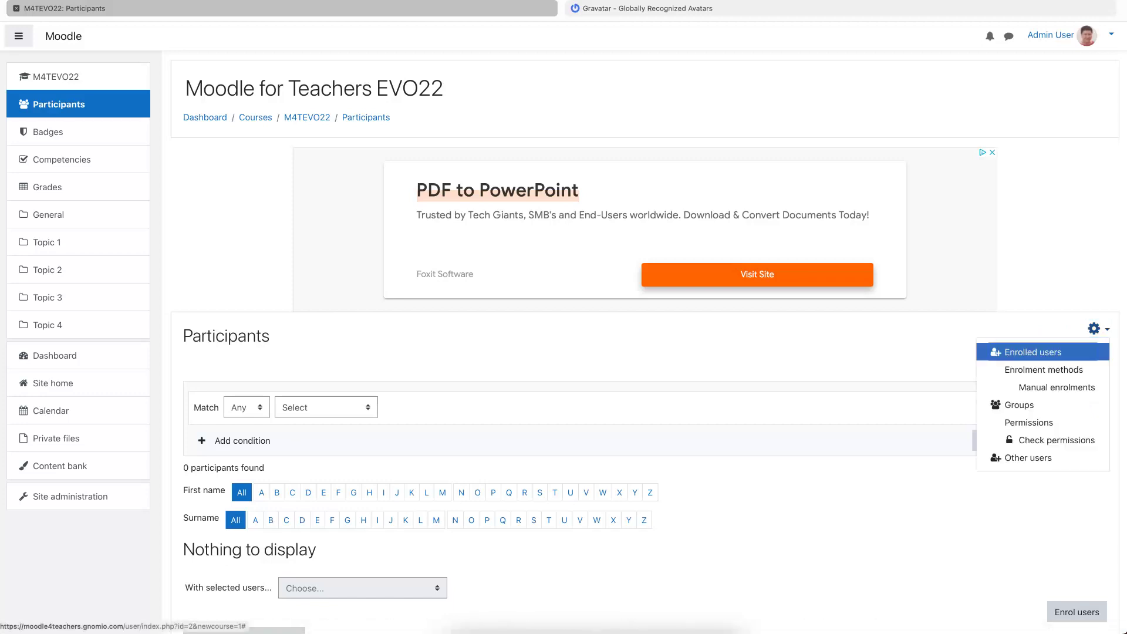
pyautogui.click(1031, 370)
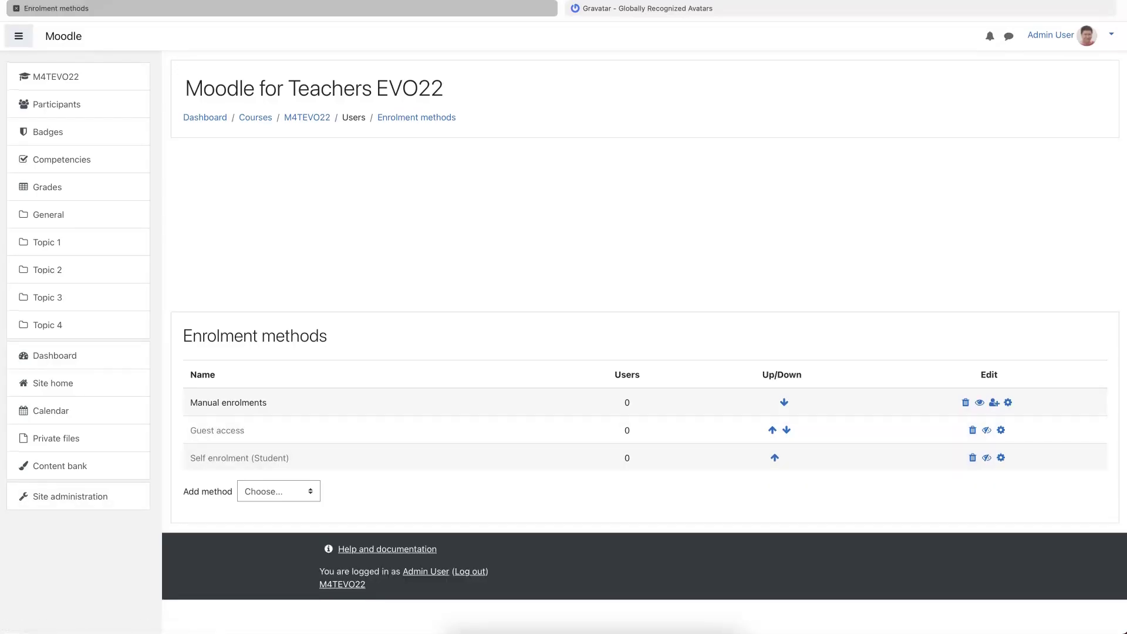
# - Enable Self enrolment (Student) for M4TEVO22 without adding any new method
pyautogui.click(279, 491)
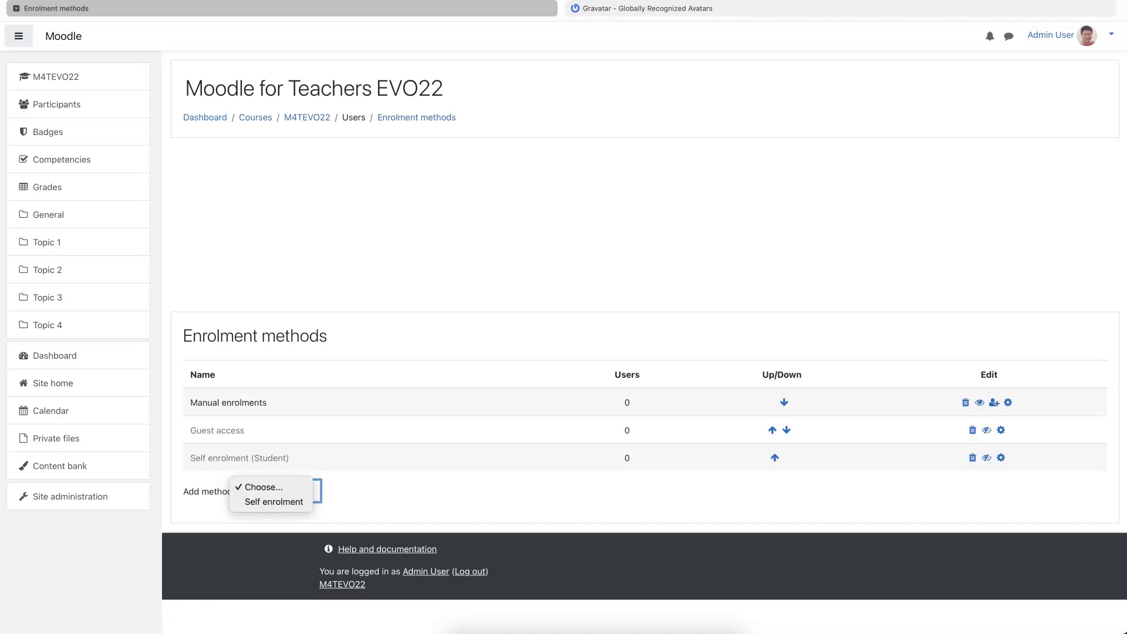
pyautogui.press('Escape')
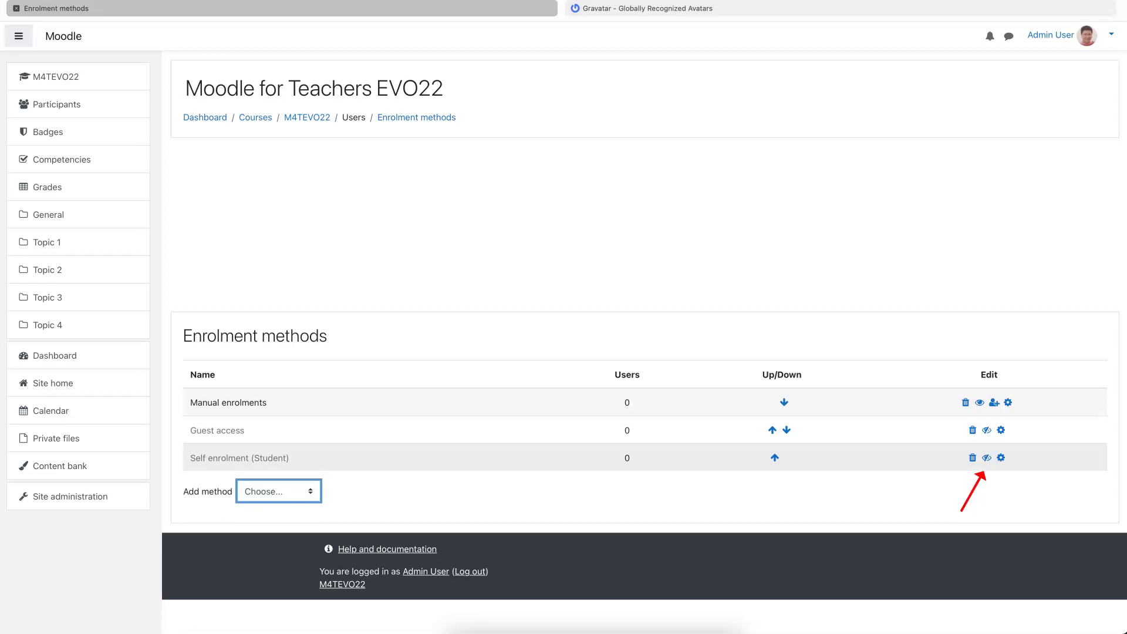
pyautogui.click(987, 458)
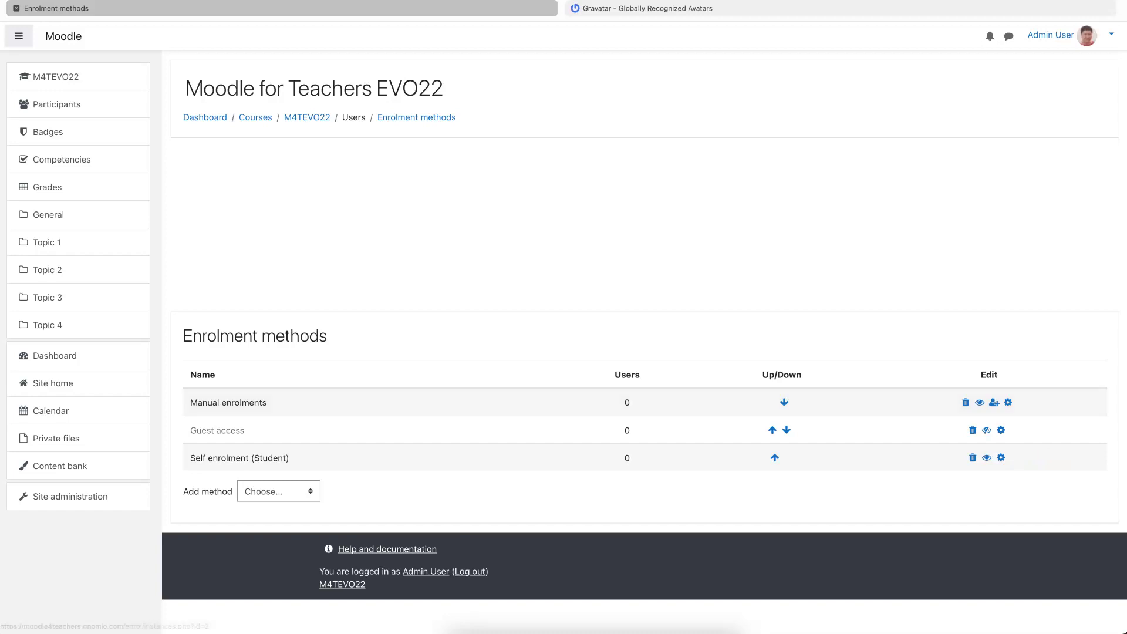
# - Keep the welcome message sender as the course contact and save the Self enrolment settings
pyautogui.click(1001, 457)
pyautogui.scroll(-2, 648, 344)
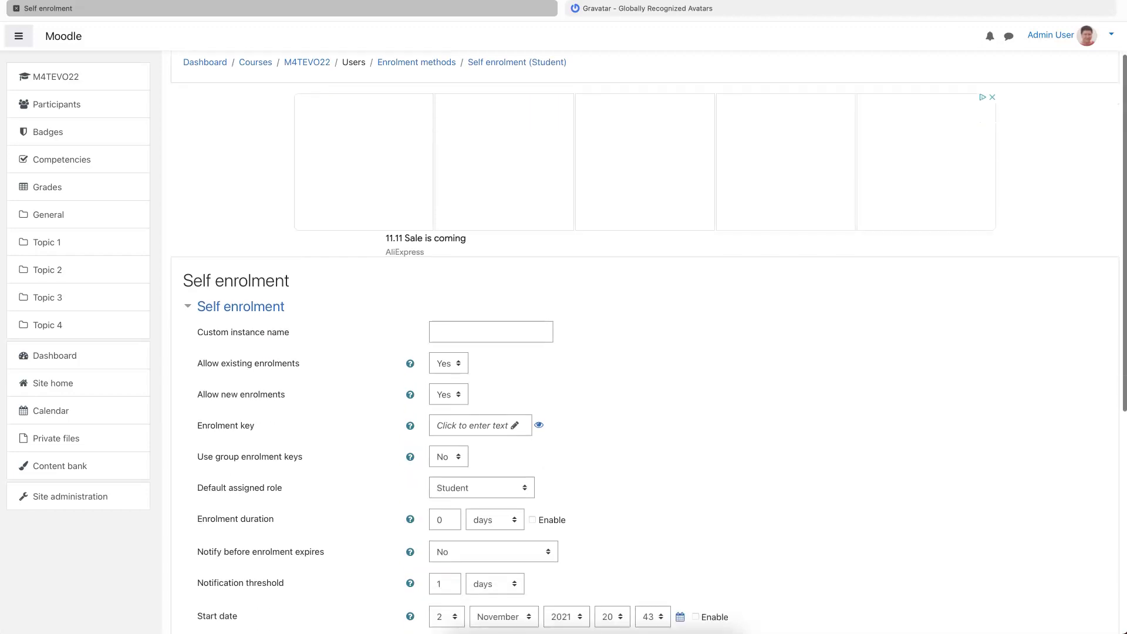
pyautogui.scroll(-2, 442, 249)
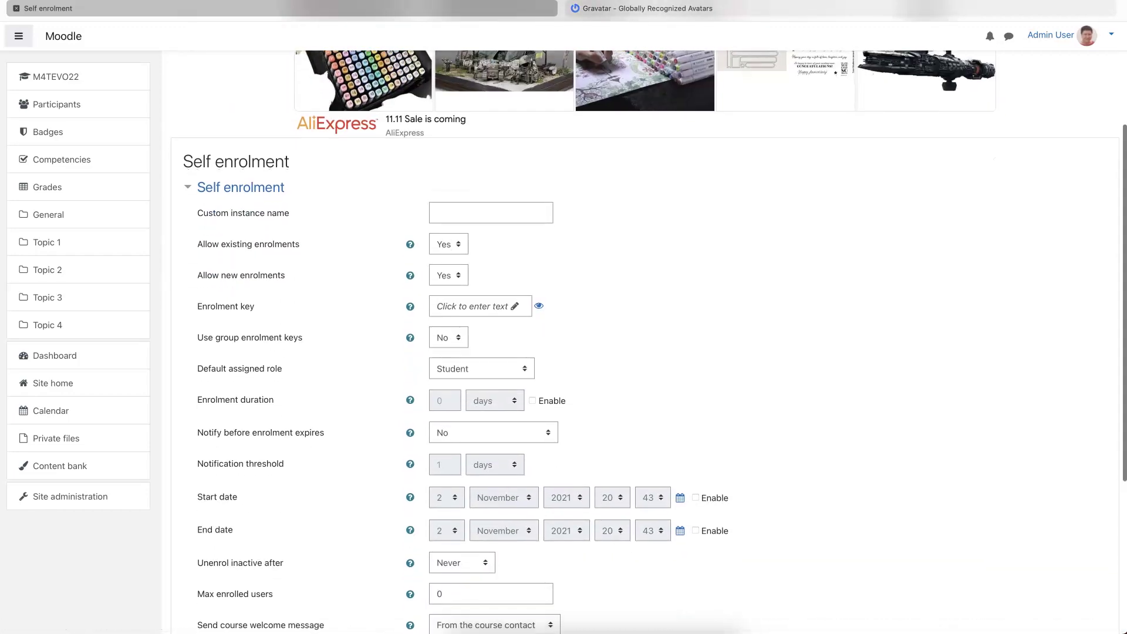
pyautogui.scroll(-2, 649, 340)
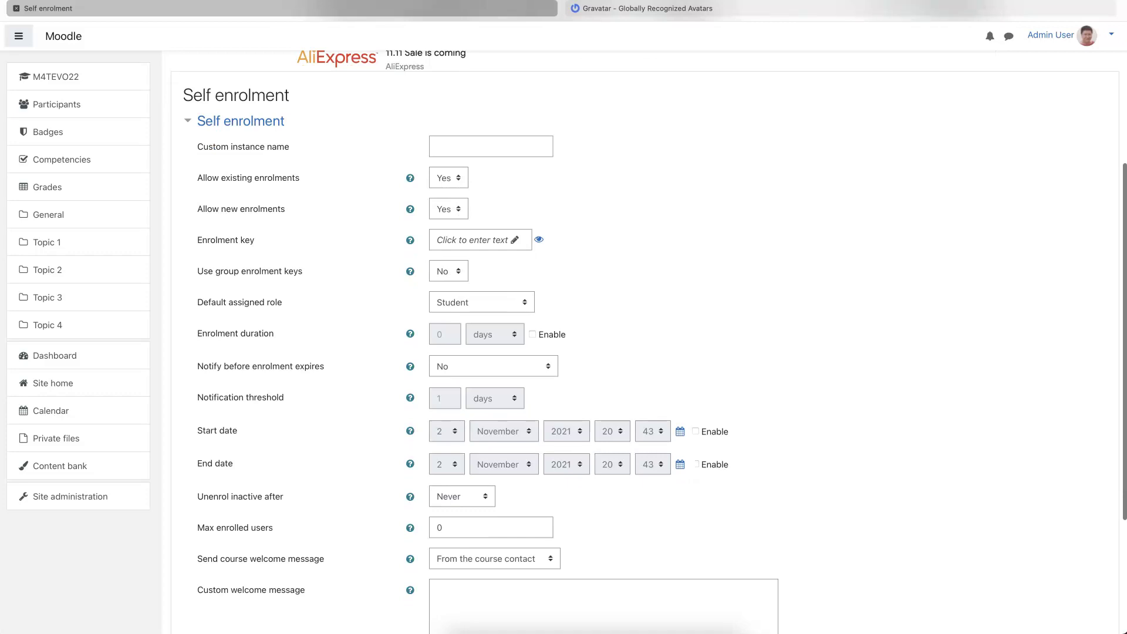
pyautogui.scroll(-2, 476, 241)
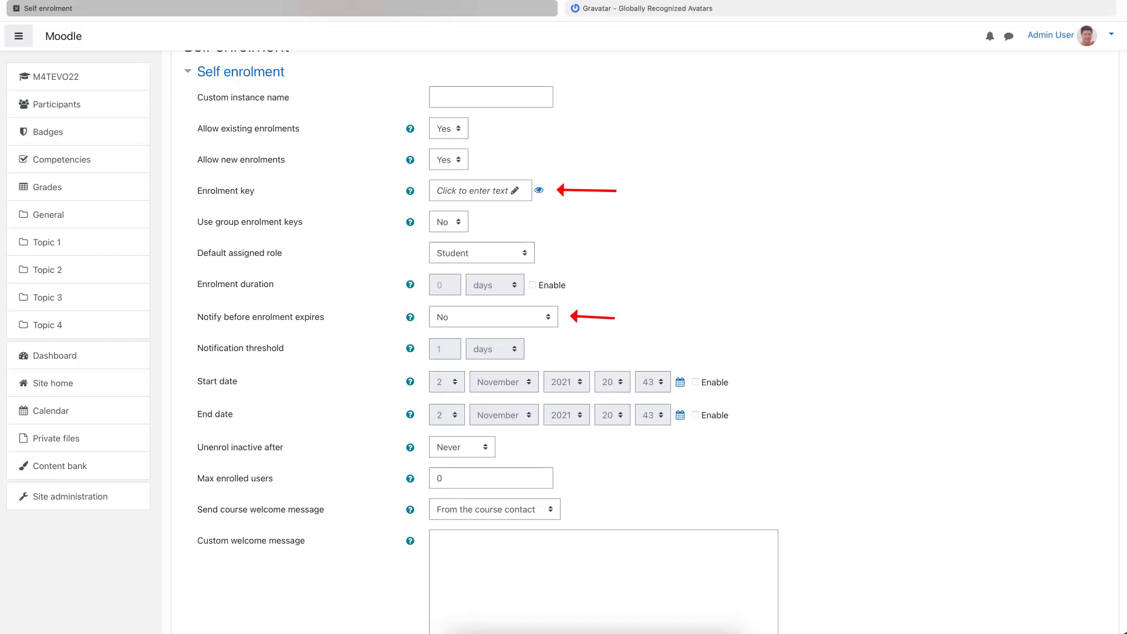
pyautogui.scroll(-5, 301, 131)
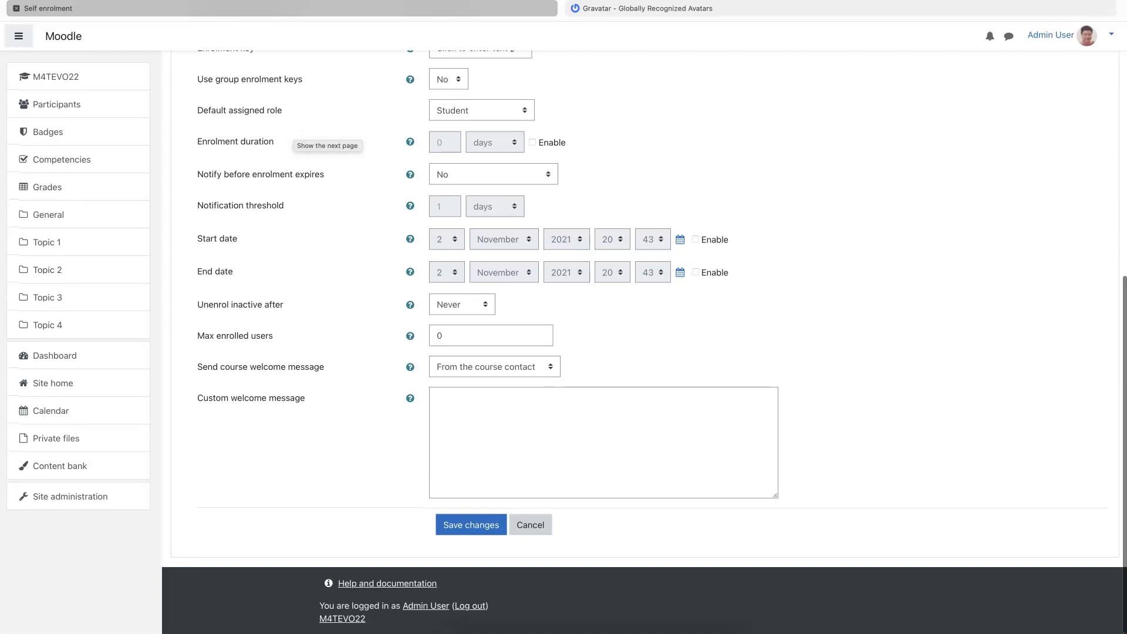
pyautogui.click(495, 366)
pyautogui.click(491, 360)
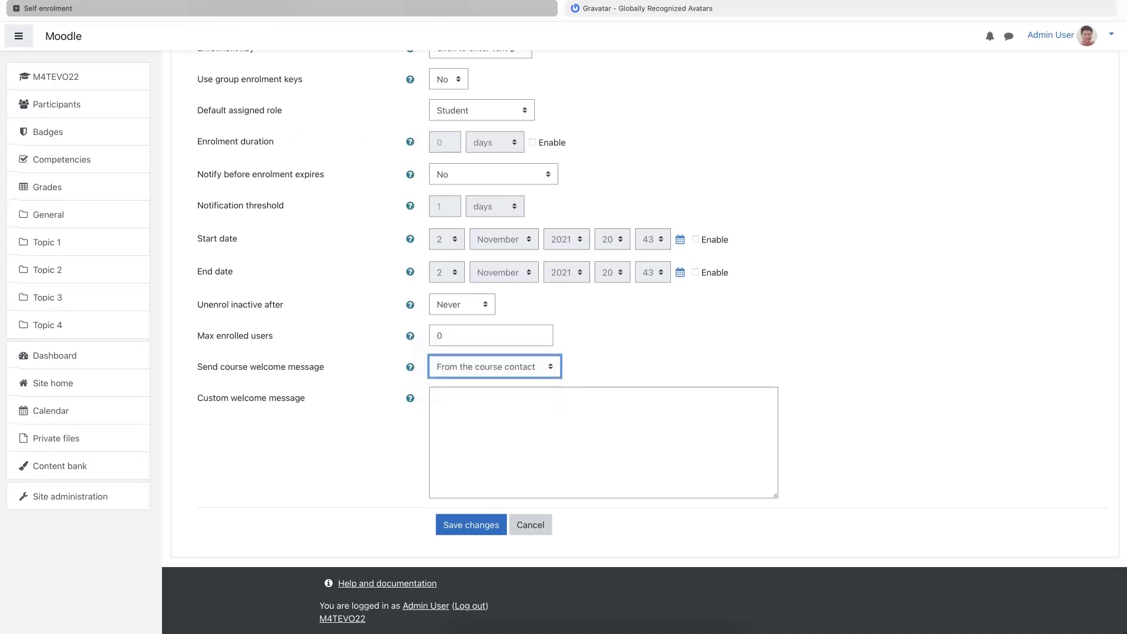
pyautogui.click(438, 397)
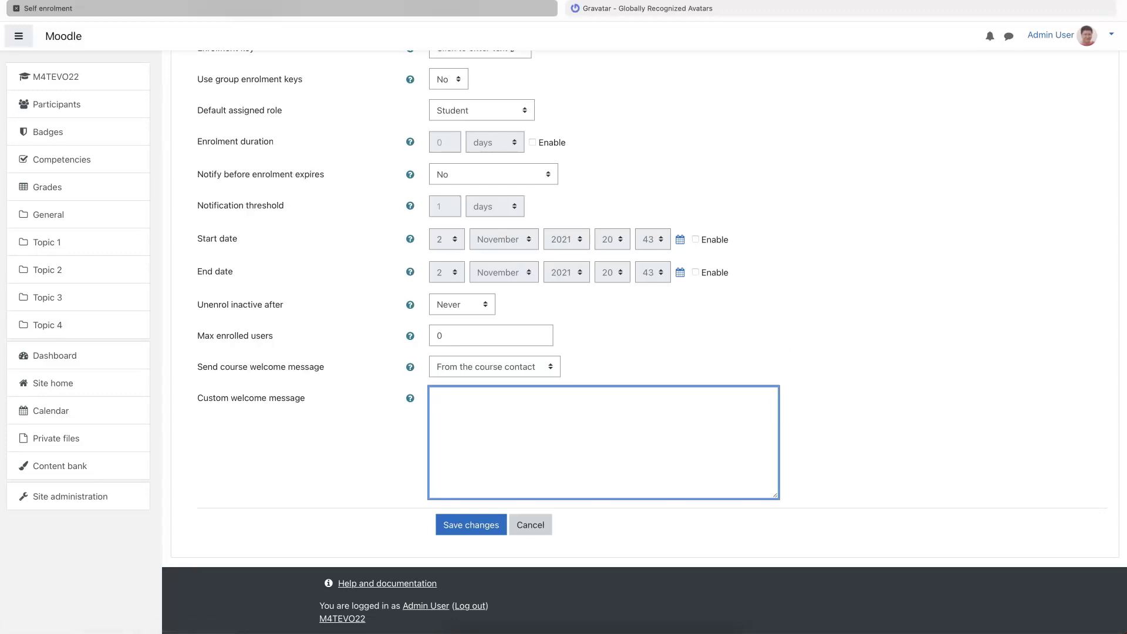
pyautogui.click(475, 526)
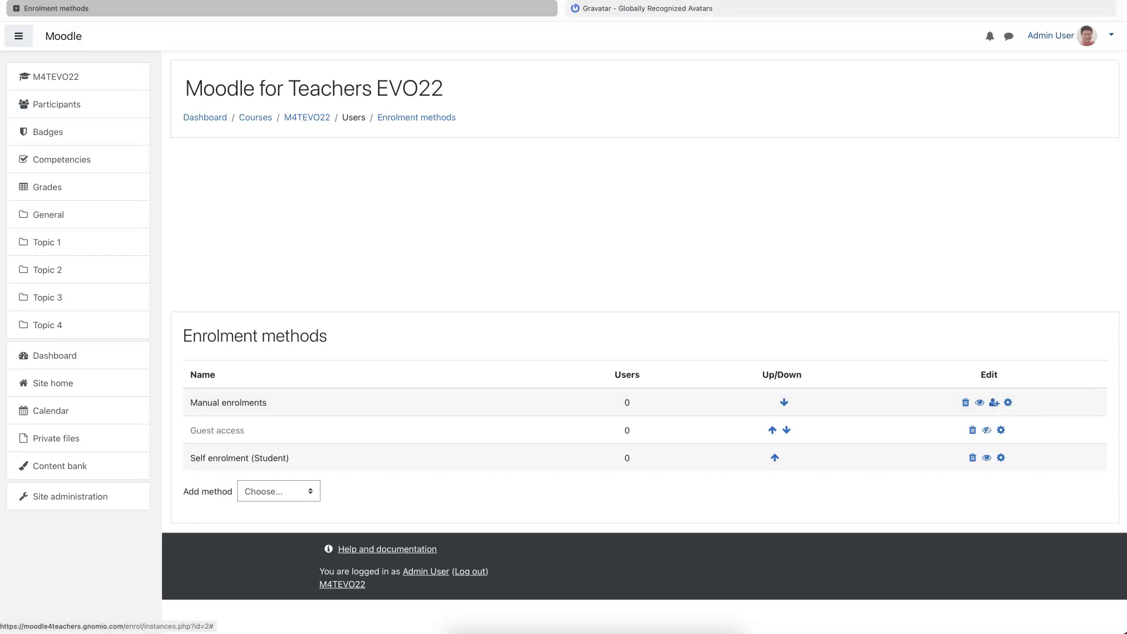
# - Open the administrator's profile editing form
pyautogui.click(1054, 35)
pyautogui.click(1055, 89)
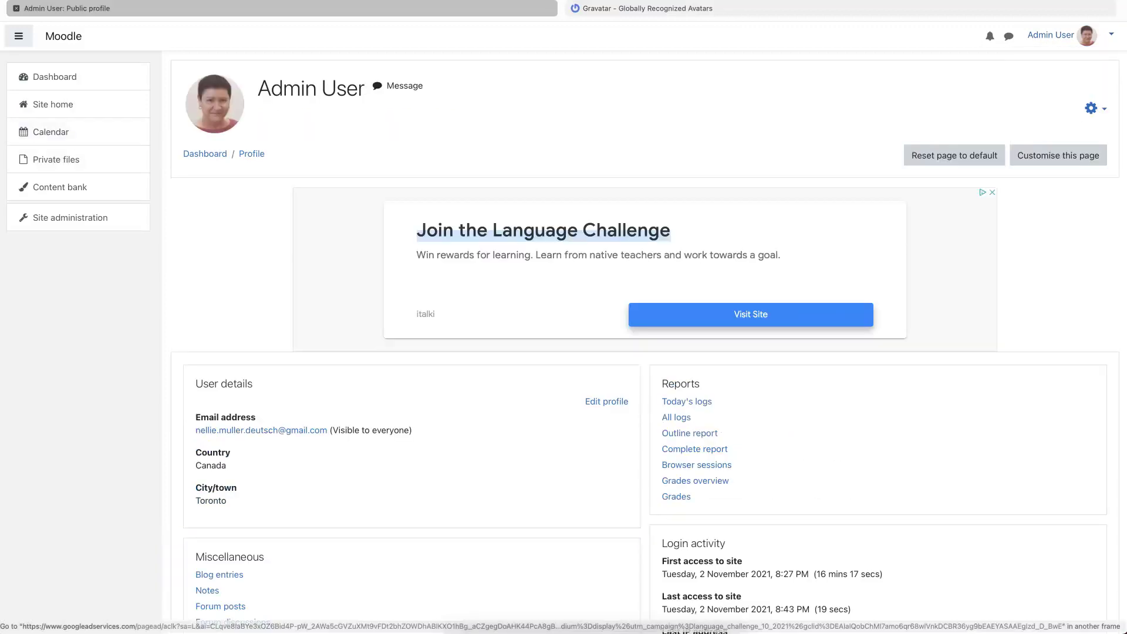
pyautogui.scroll(-3, 517, 415)
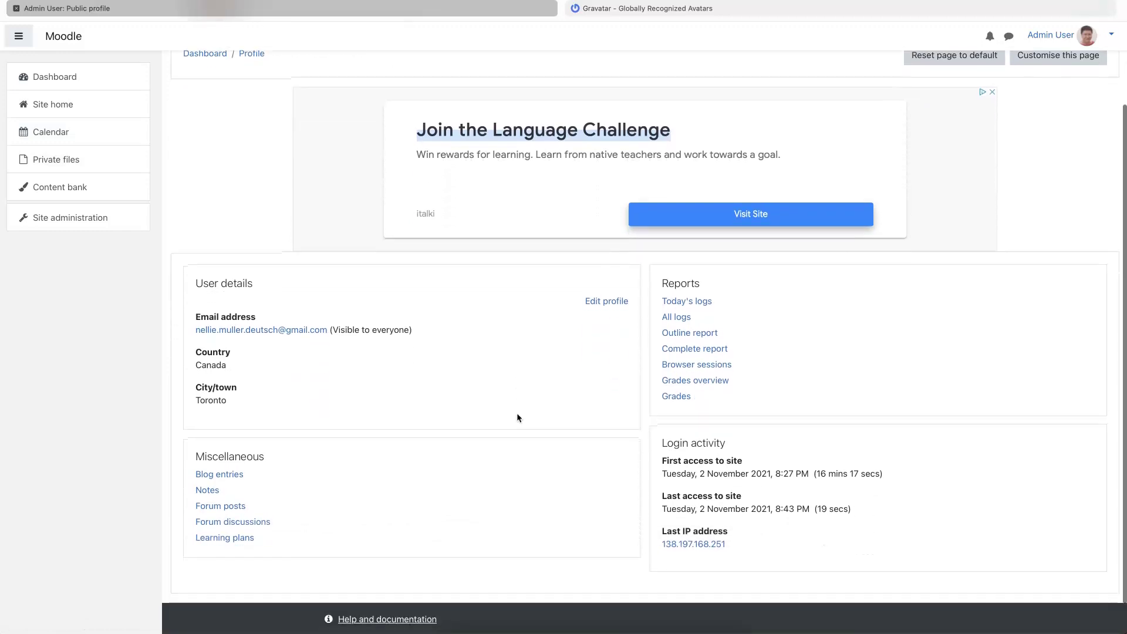
pyautogui.scroll(1, 645, 317)
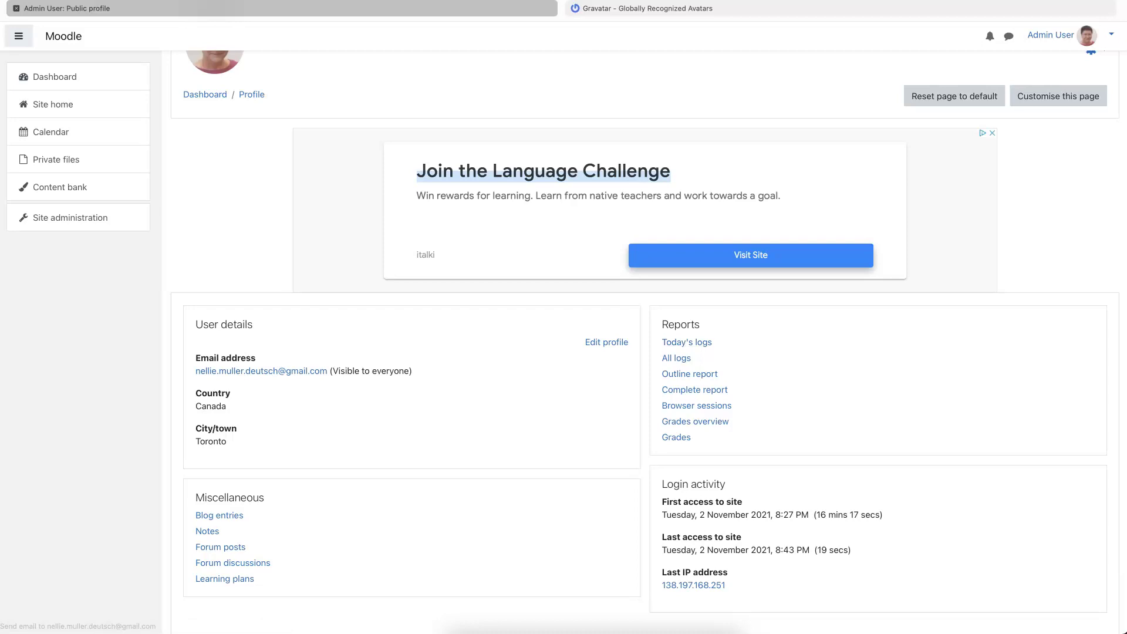
pyautogui.click(607, 342)
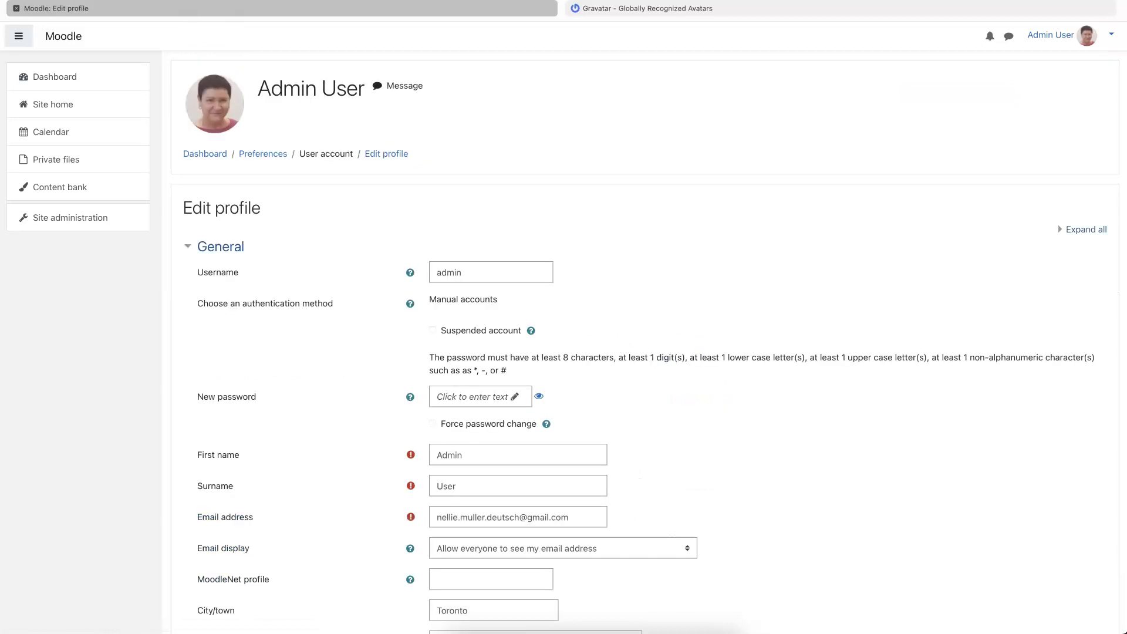
# - Leave the username as 'admin' after trying a different one
pyautogui.moveTo(461, 272); pyautogui.dragTo(437, 273)
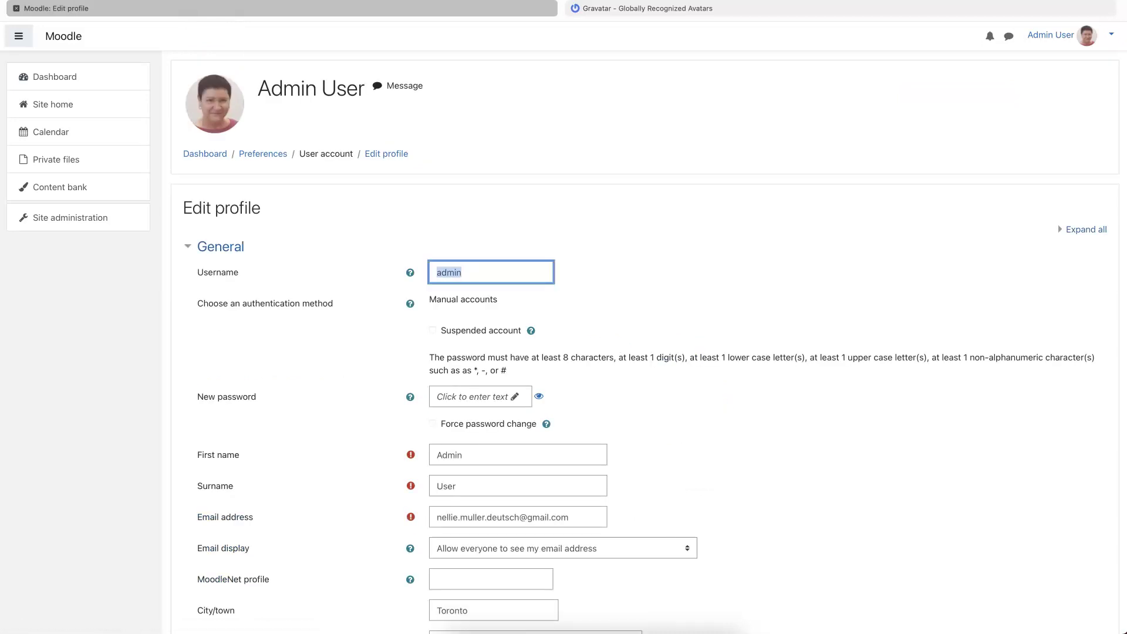
pyautogui.click(1109, 200)
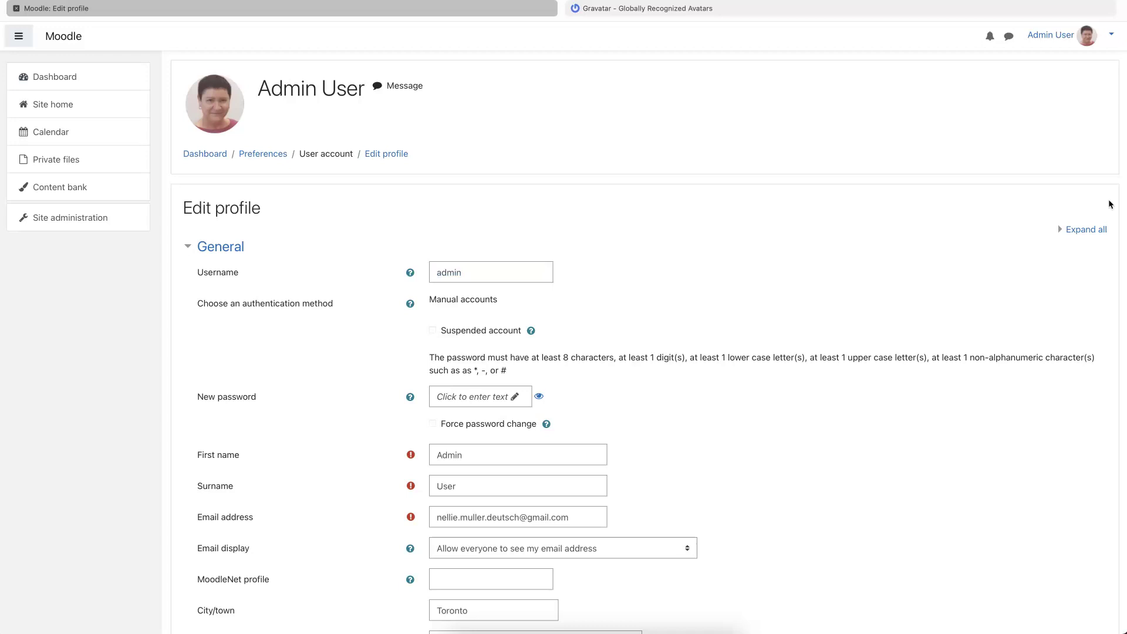
pyautogui.doubleClick(449, 272)
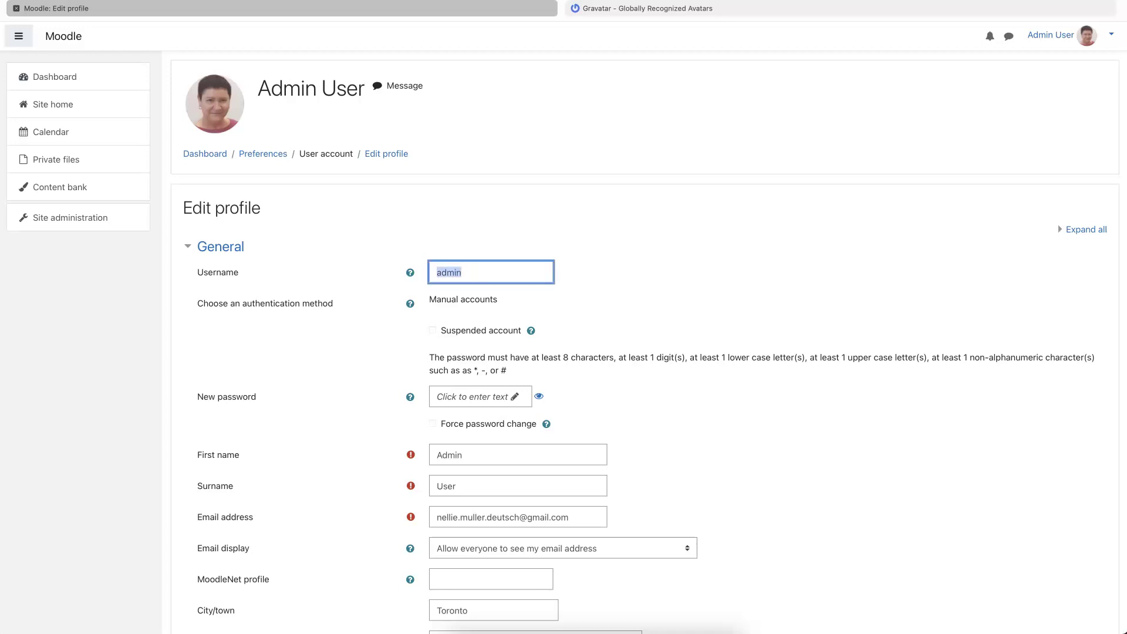
pyautogui.write('nellie')
pyautogui.press('BackSpace')
pyautogui.press('BackSpace')
pyautogui.press('BackSpace')
pyautogui.press('BackSpace')
pyautogui.press('BackSpace')
pyautogui.press('BackSpace')
pyautogui.write('am')
pyautogui.press('BackSpace')
pyautogui.write('dmin')
pyautogui.scroll(-5, 645, 340)
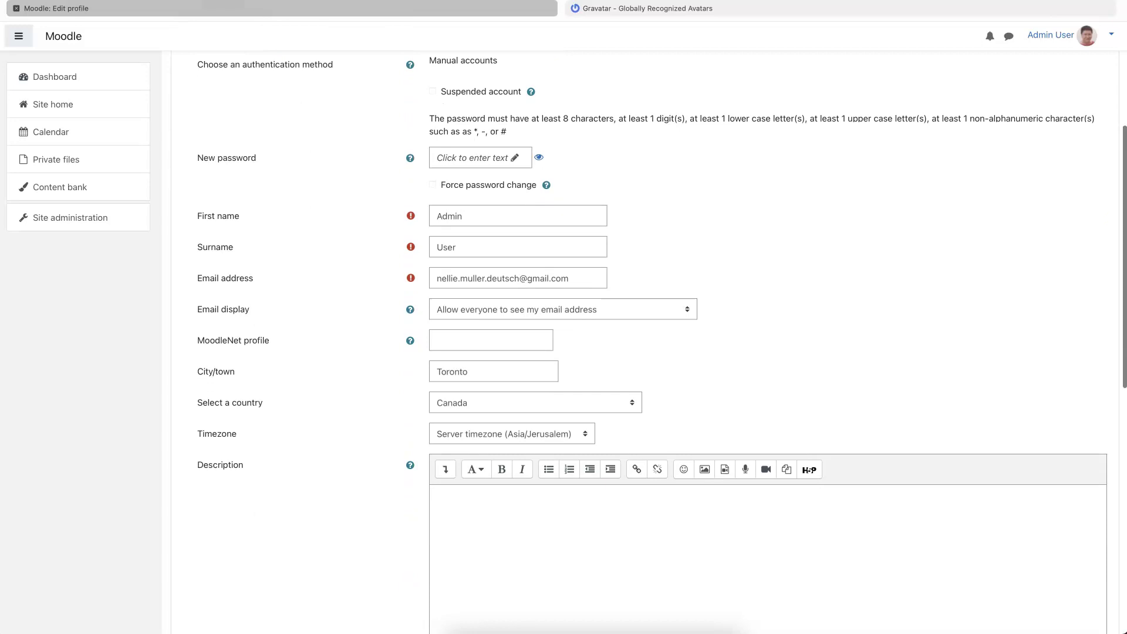
# - Replace 'Admin' and 'User' with the owner's real first name and surname
pyautogui.moveTo(464, 216); pyautogui.dragTo(437, 216)
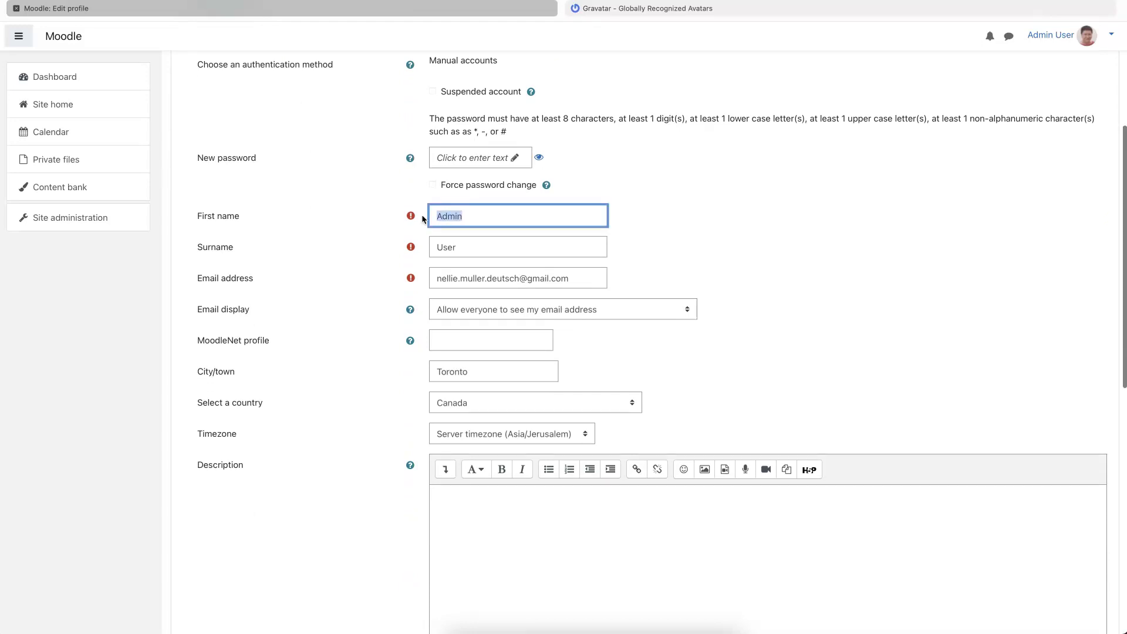
pyautogui.write('Dr. Nellie')
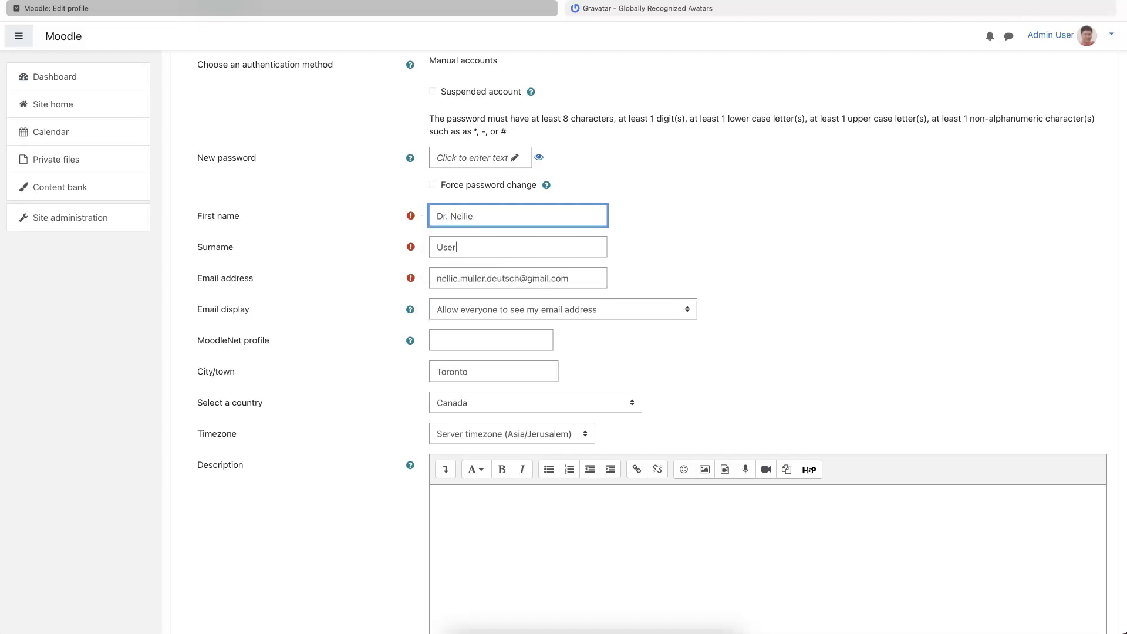
pyautogui.click(464, 247)
pyautogui.hotkey('ctrl', 'a')
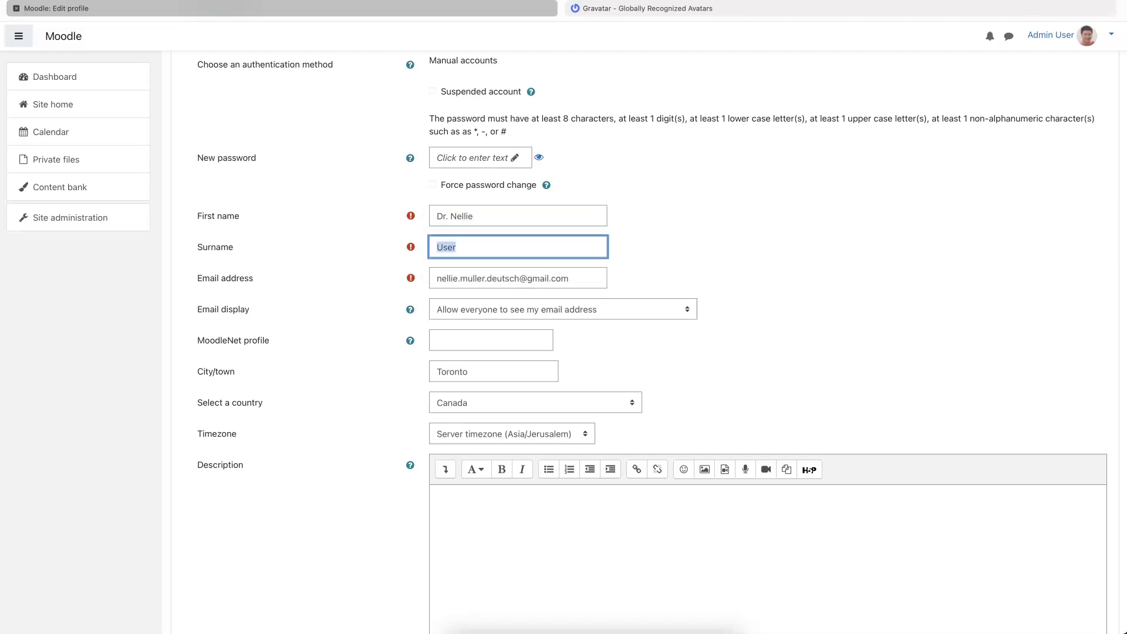
pyautogui.write('Deutsch')
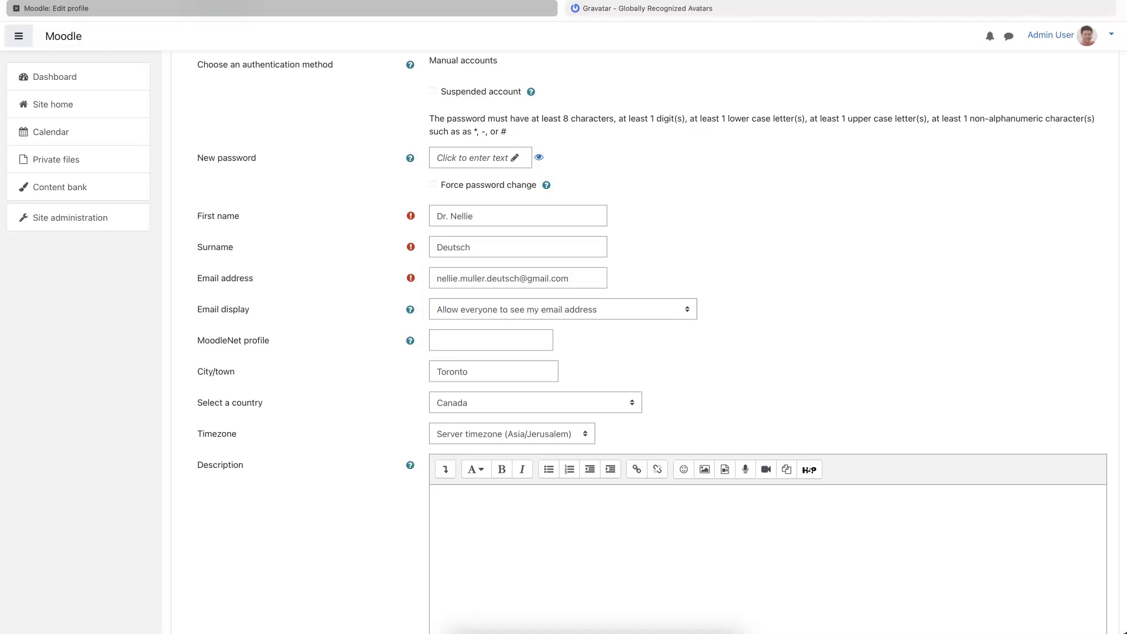
pyautogui.scroll(-3, 646, 353)
pyautogui.scroll(-10, 717, 319)
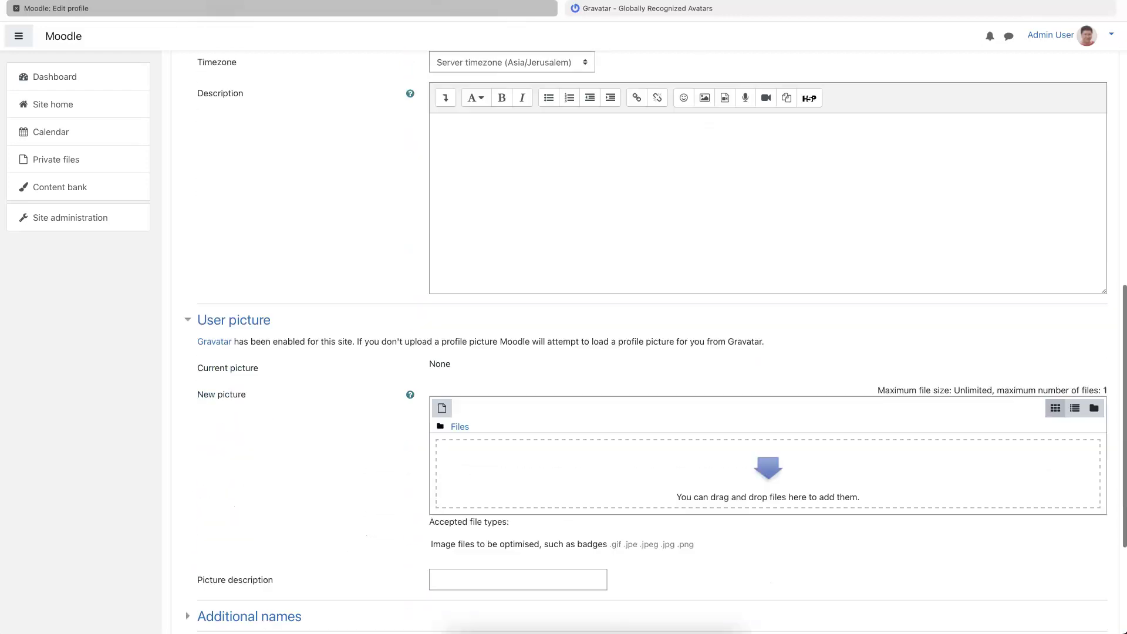
pyautogui.scroll(-2, 617, 315)
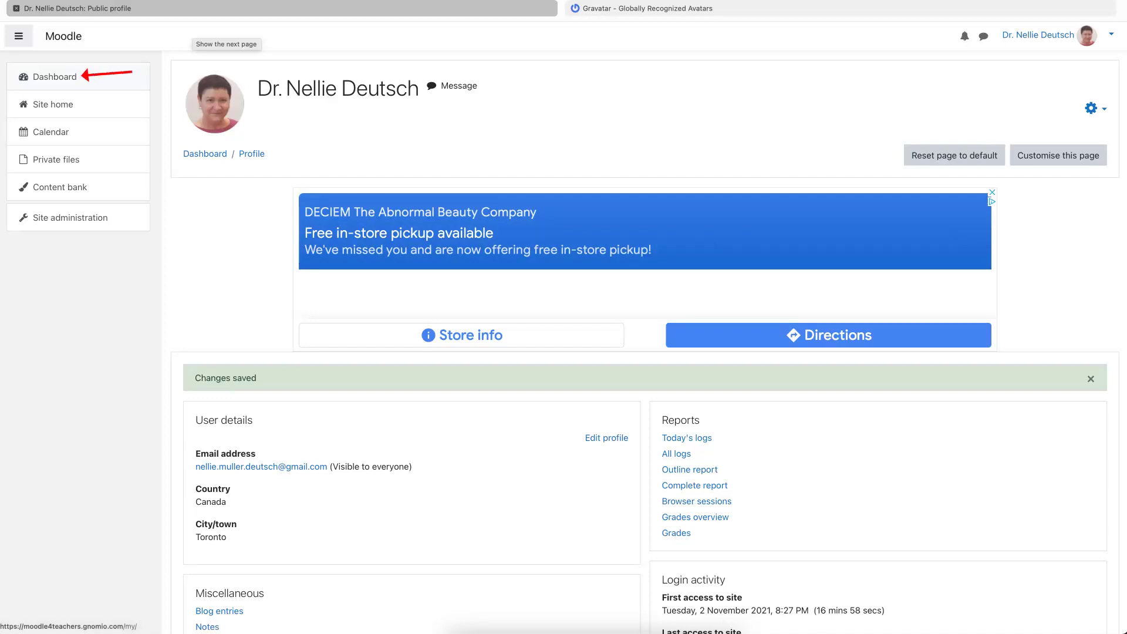
# - Go from the Dashboard through Site administration > Courses to 'Manage courses and categories'
pyautogui.click(63, 81)
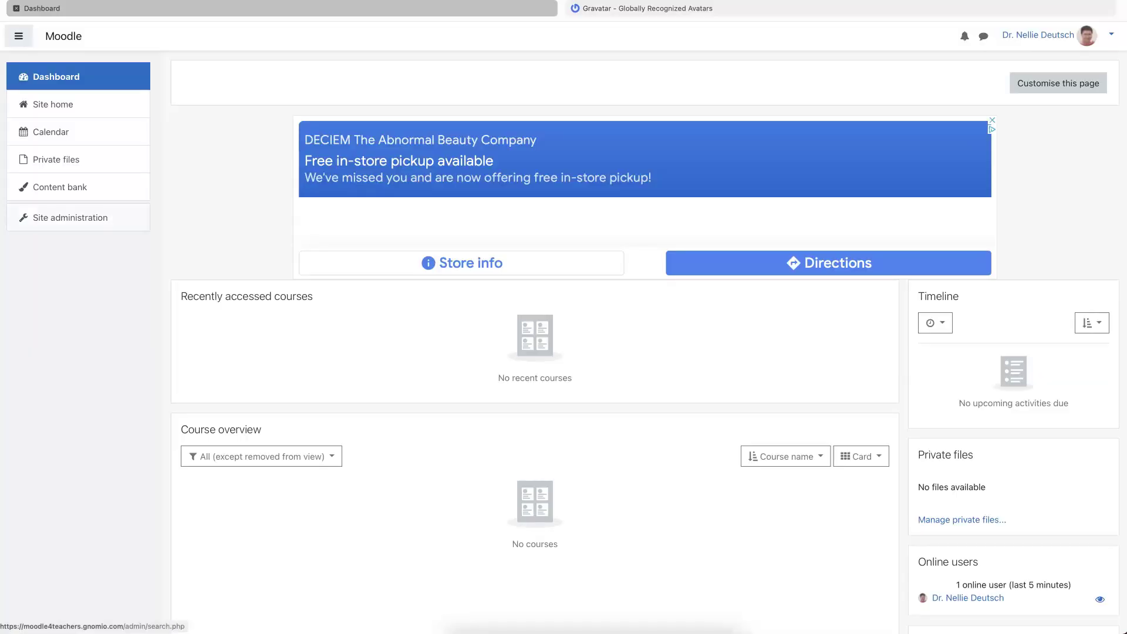
pyautogui.click(105, 221)
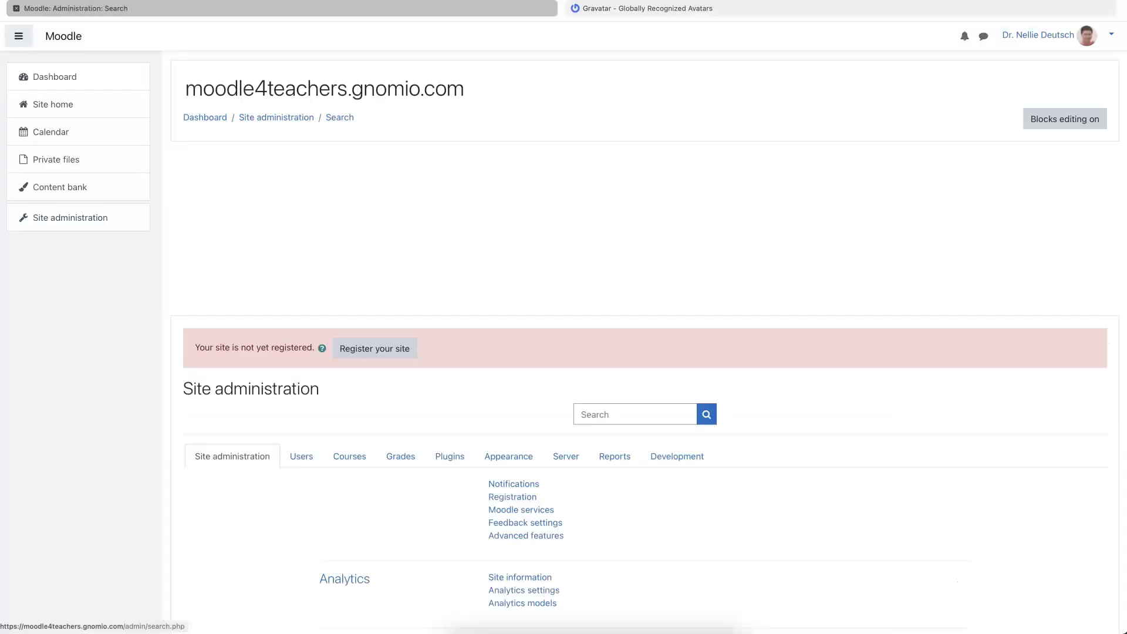
pyautogui.scroll(-6, 494, 236)
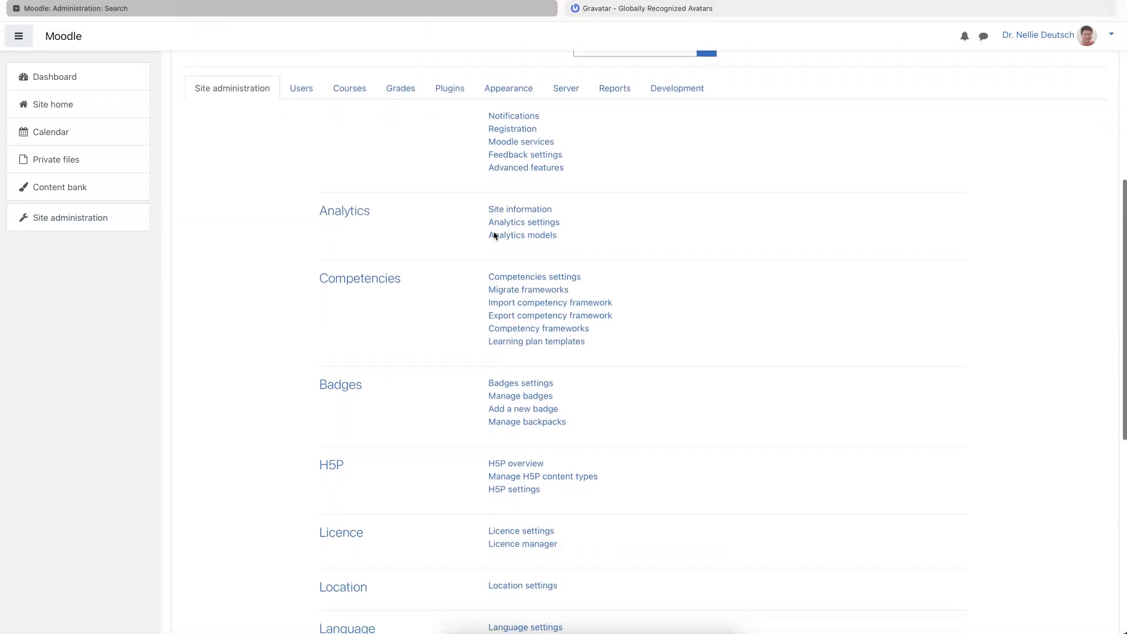
pyautogui.scroll(6, 494, 232)
pyautogui.click(349, 238)
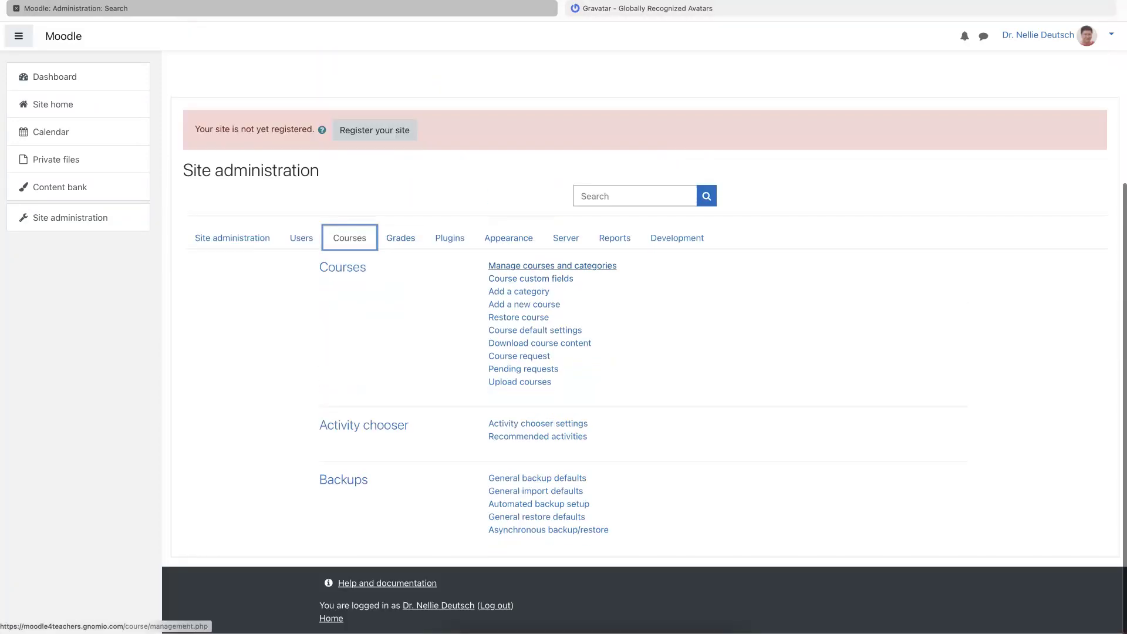
pyautogui.click(563, 266)
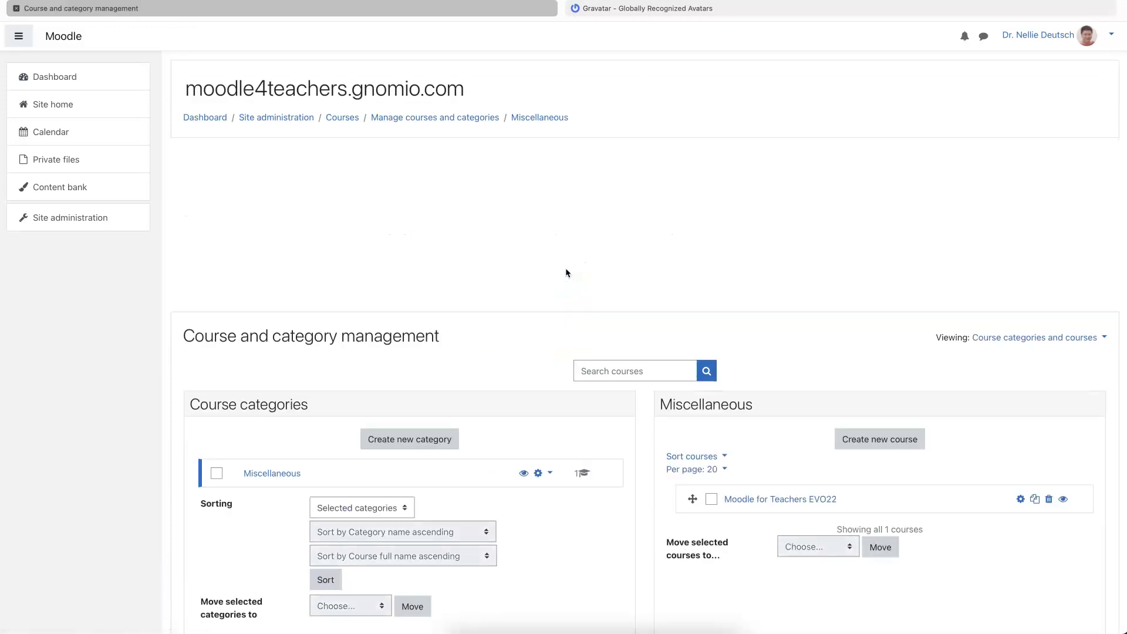
pyautogui.scroll(-3, 565, 268)
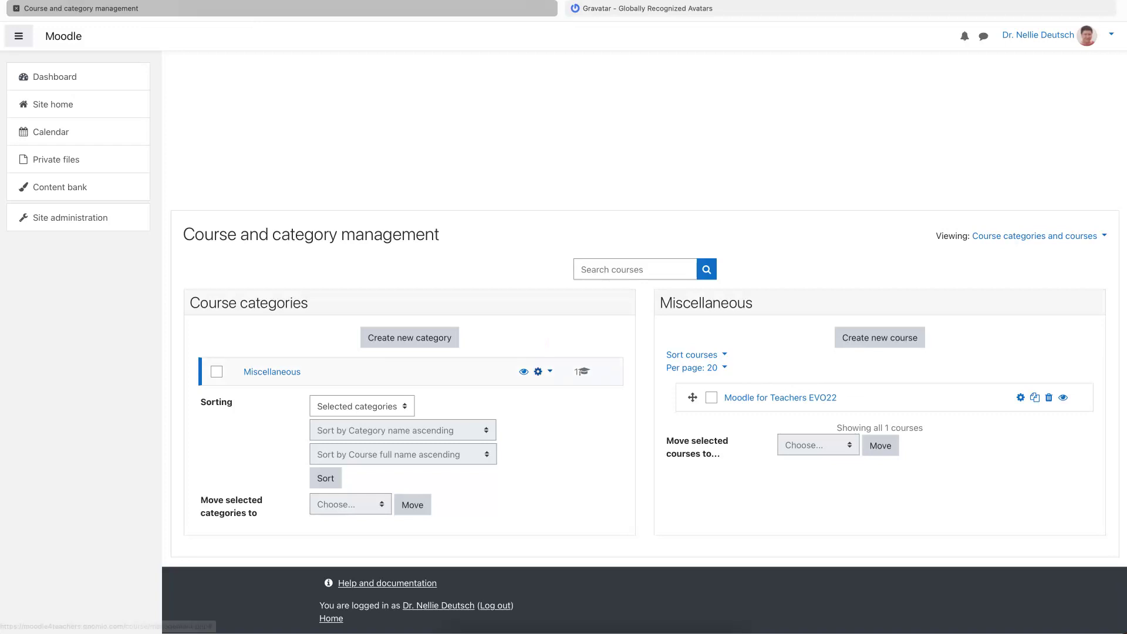
# - Edit the Miscellaneous category and rename it 'Learning to Teach Online with Moodle'
pyautogui.click(537, 372)
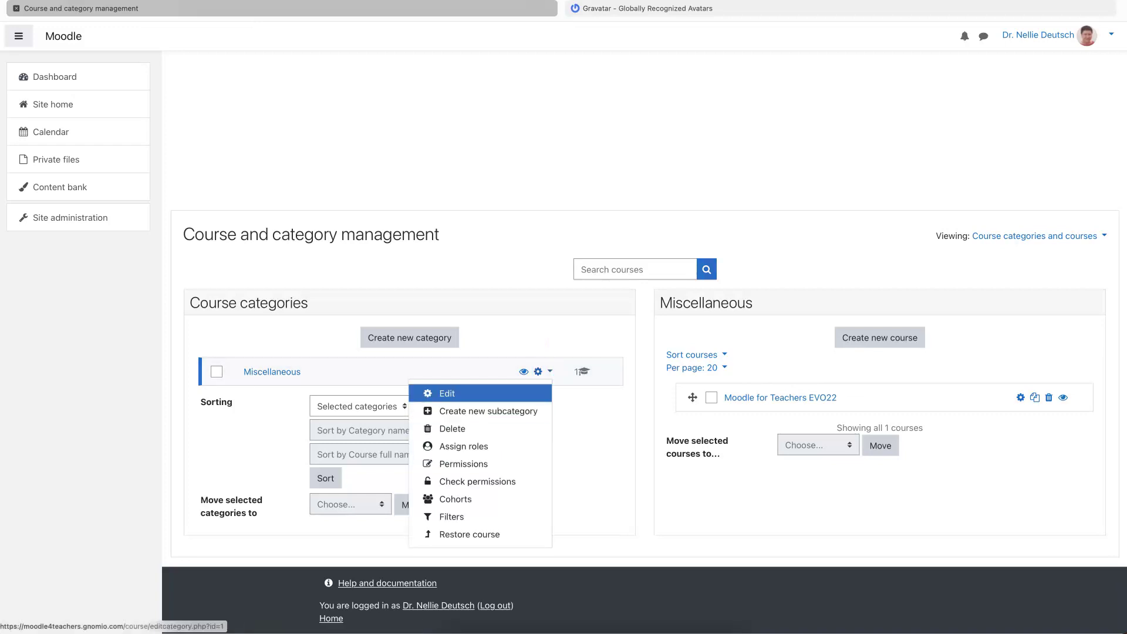
pyautogui.click(470, 396)
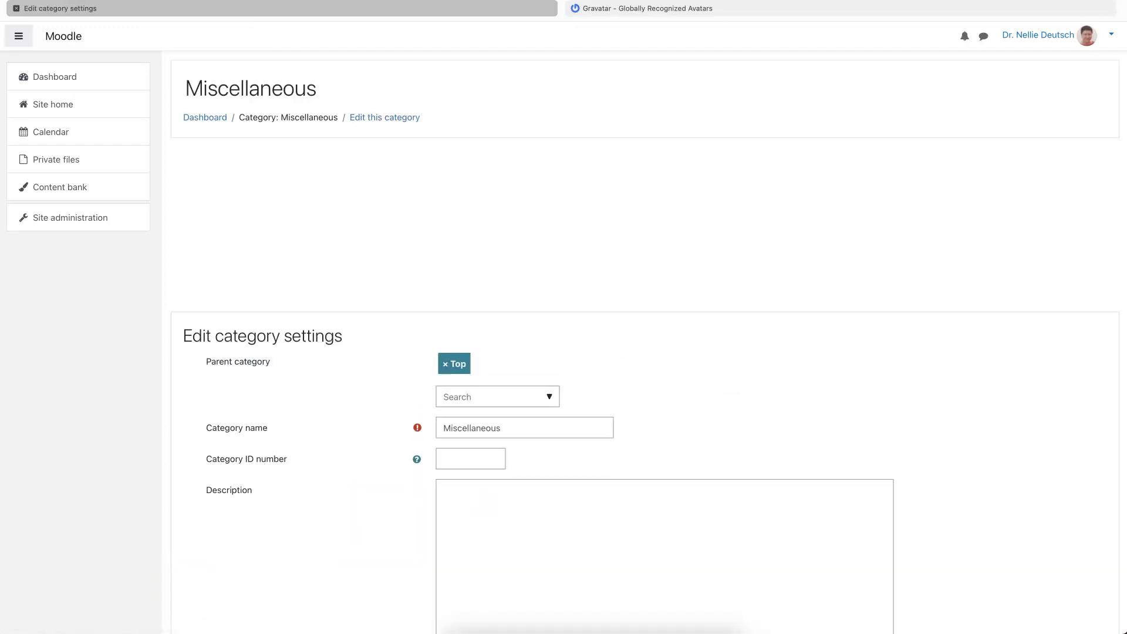
pyautogui.doubleClick(471, 428)
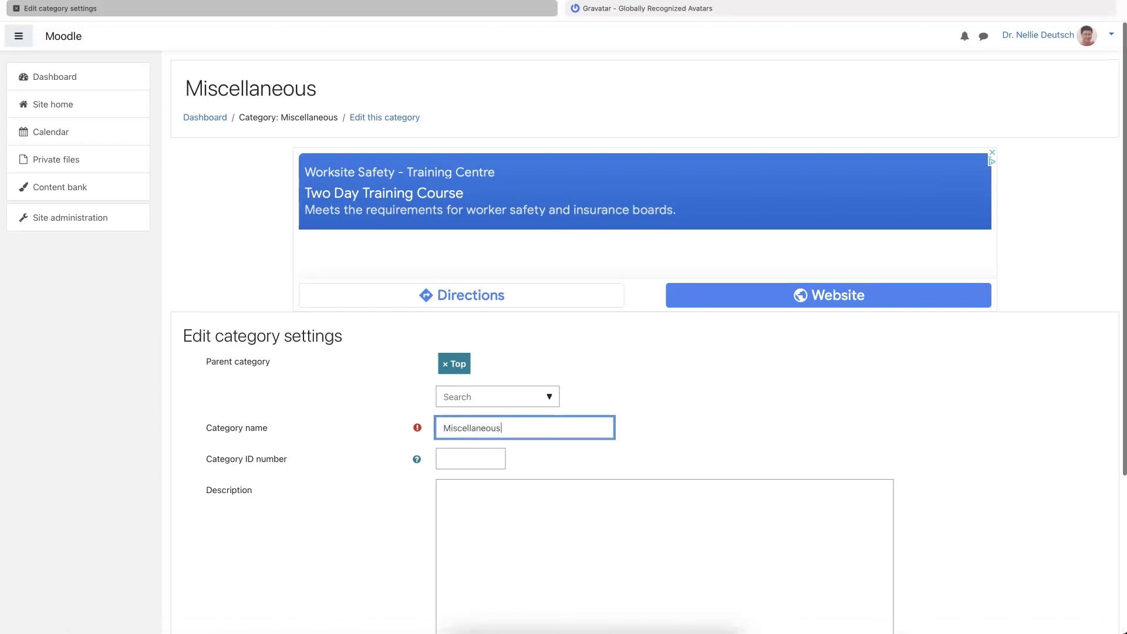
pyautogui.write('Learning ')
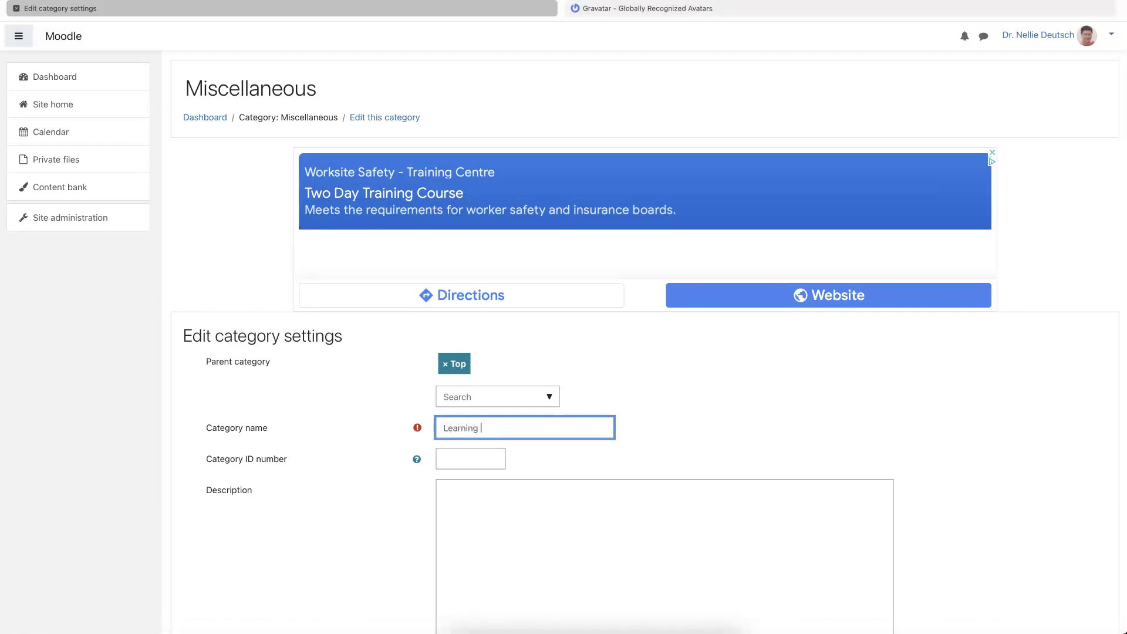
pyautogui.write('to Tech')
pyautogui.press('BackSpace')
pyautogui.press('BackSpace')
pyautogui.press('BackSpace')
pyautogui.write('each Online with Moodle3')
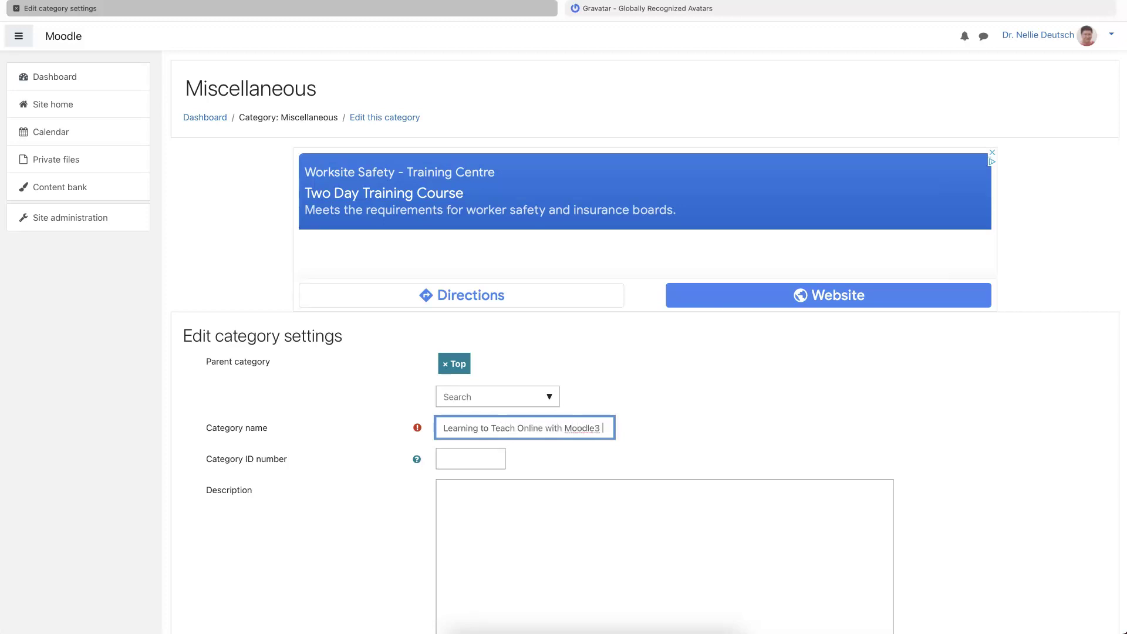
pyautogui.press('BackSpace')
pyautogui.press('BackSpace')
# - Remove 'with Moodle' from the category name and save it
pyautogui.scroll(-2, 646, 352)
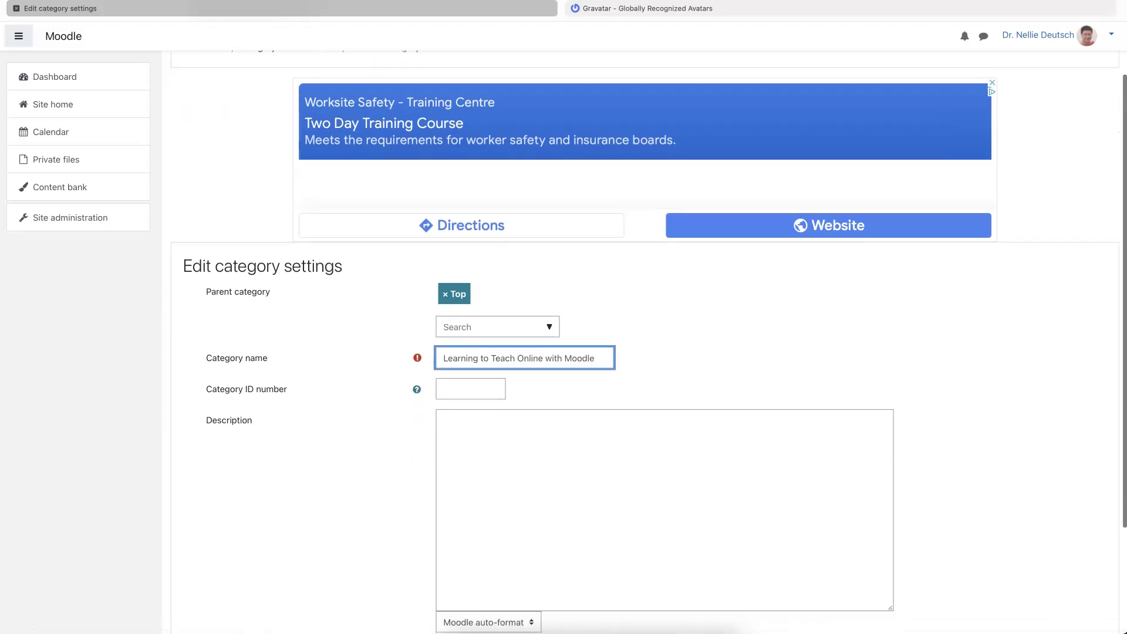
pyautogui.scroll(-1, 646, 352)
pyautogui.hotkey('ctrl', 'shift', 'Left')
pyautogui.hotkey('ctrl', 'shift', 'Left')
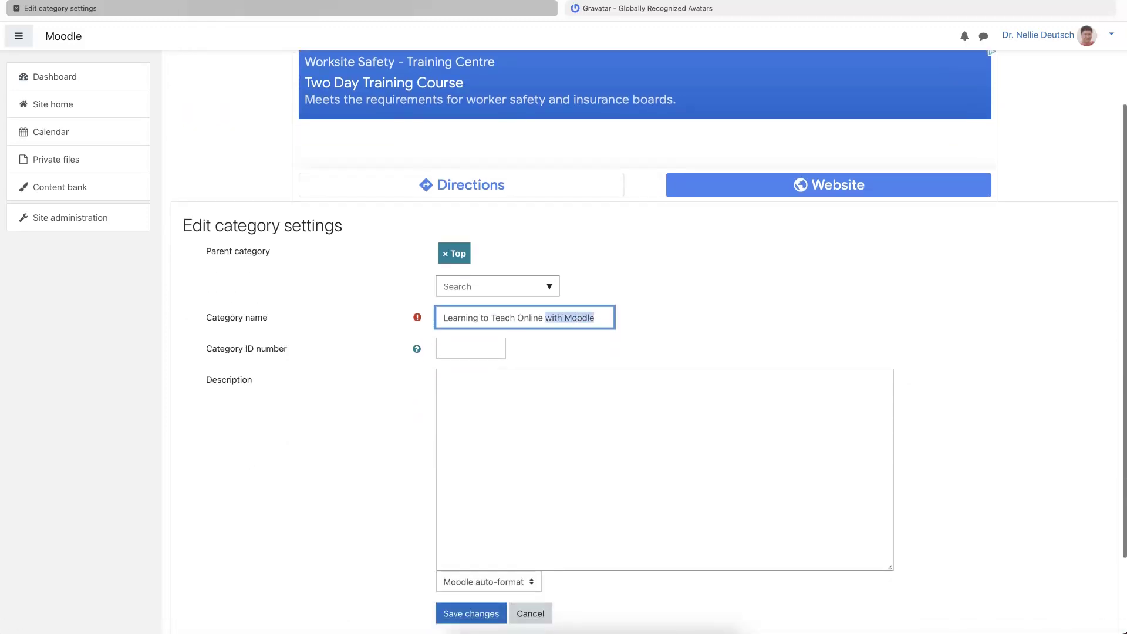
pyautogui.press('BackSpace')
pyautogui.scroll(-2, 646, 353)
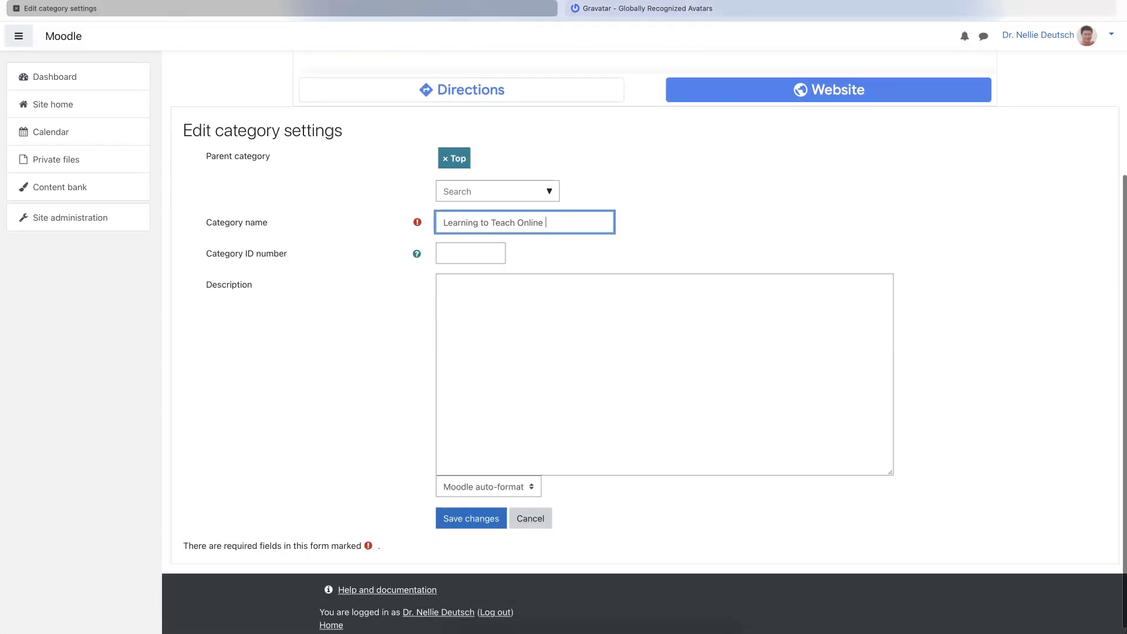
pyautogui.press('Return')
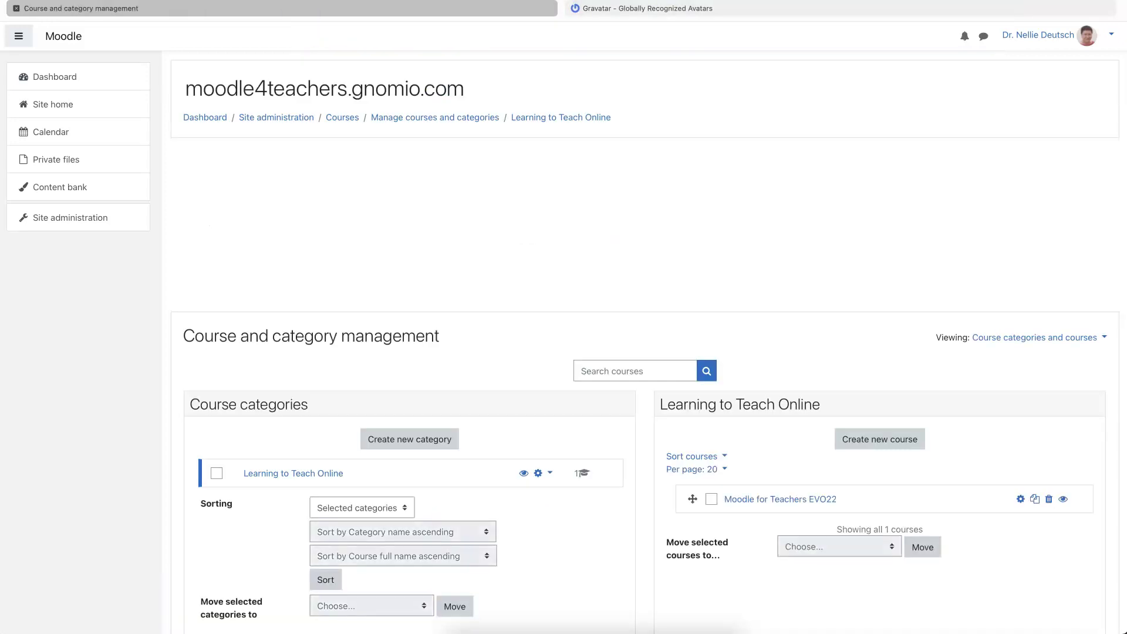
pyautogui.scroll(-2, 525, 382)
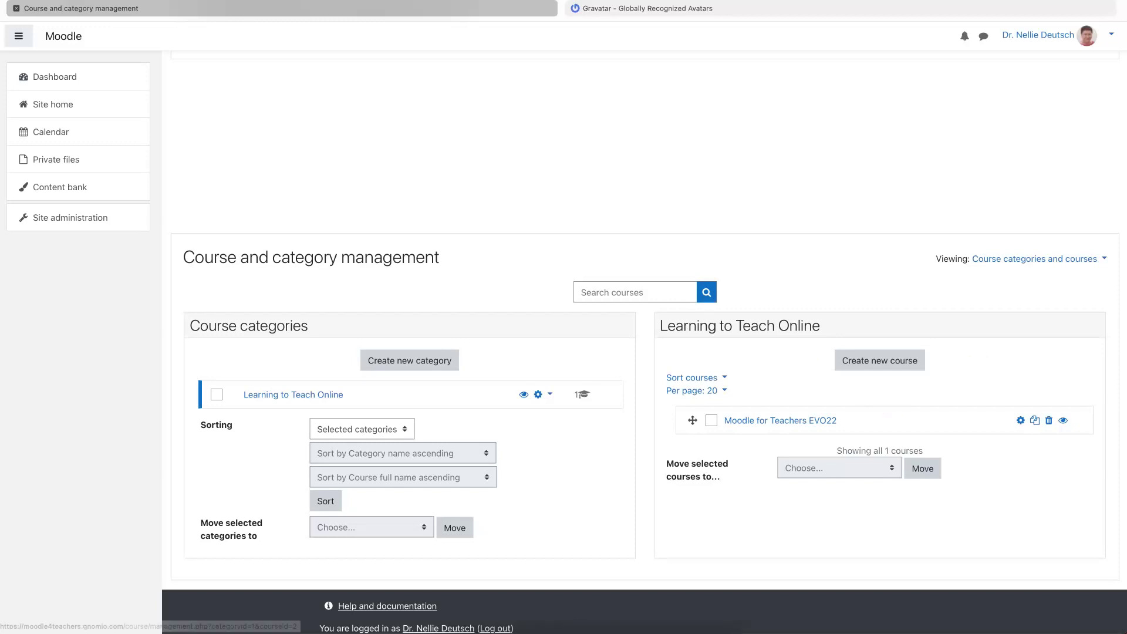
# - Select Moodle for Teachers EVO22 and open its Enrolled users list
pyautogui.click(780, 420)
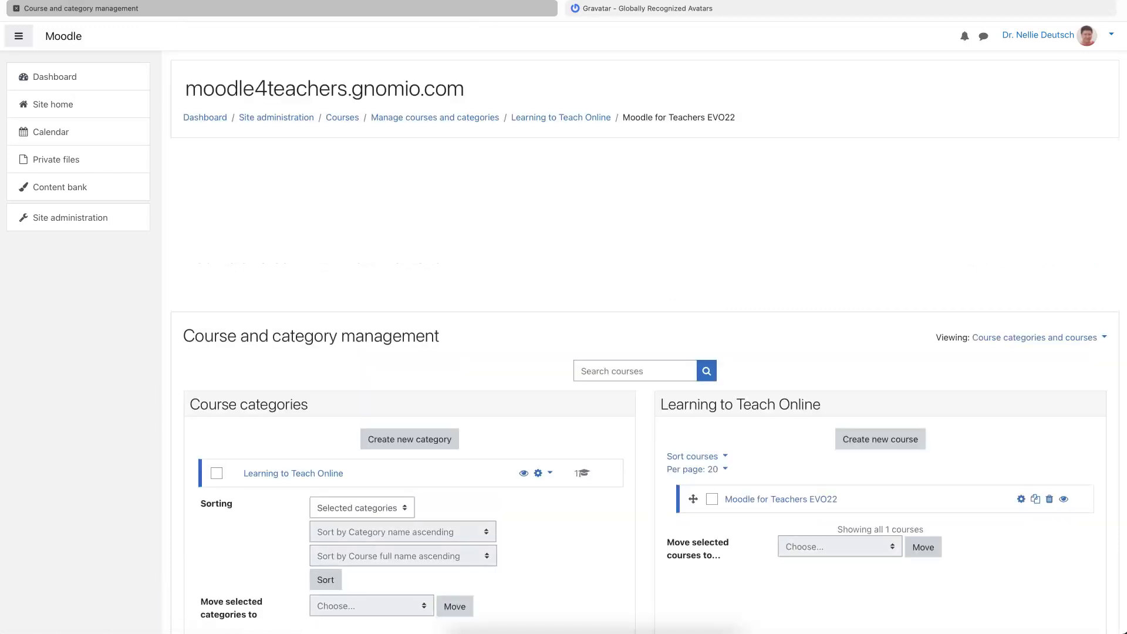
pyautogui.scroll(-2, 487, 253)
pyautogui.scroll(-5, 486, 253)
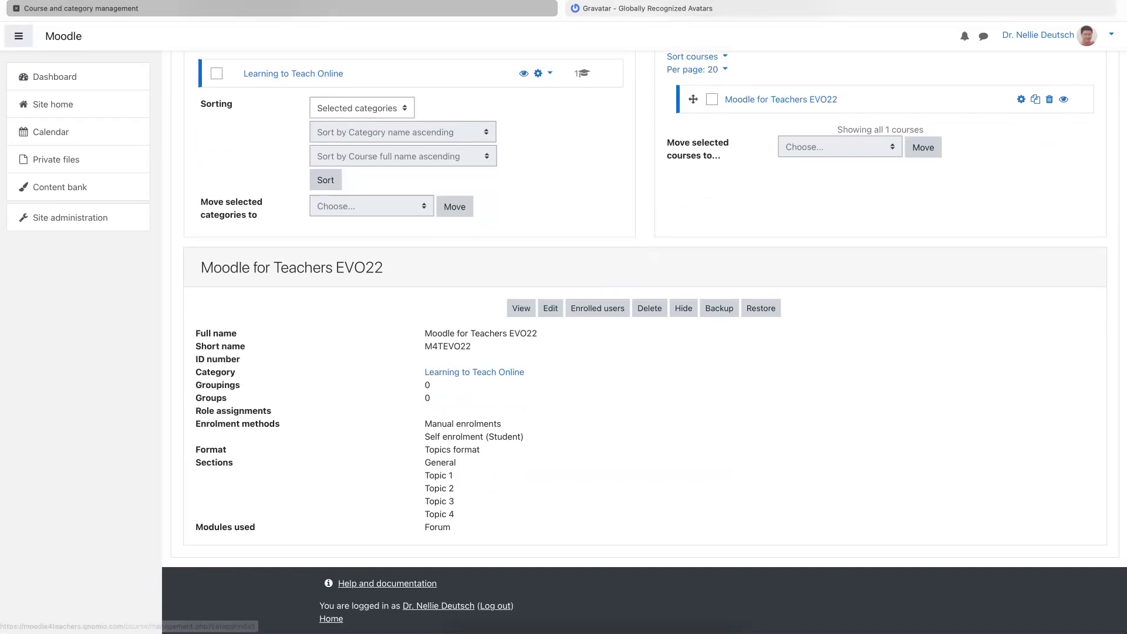
pyautogui.click(598, 308)
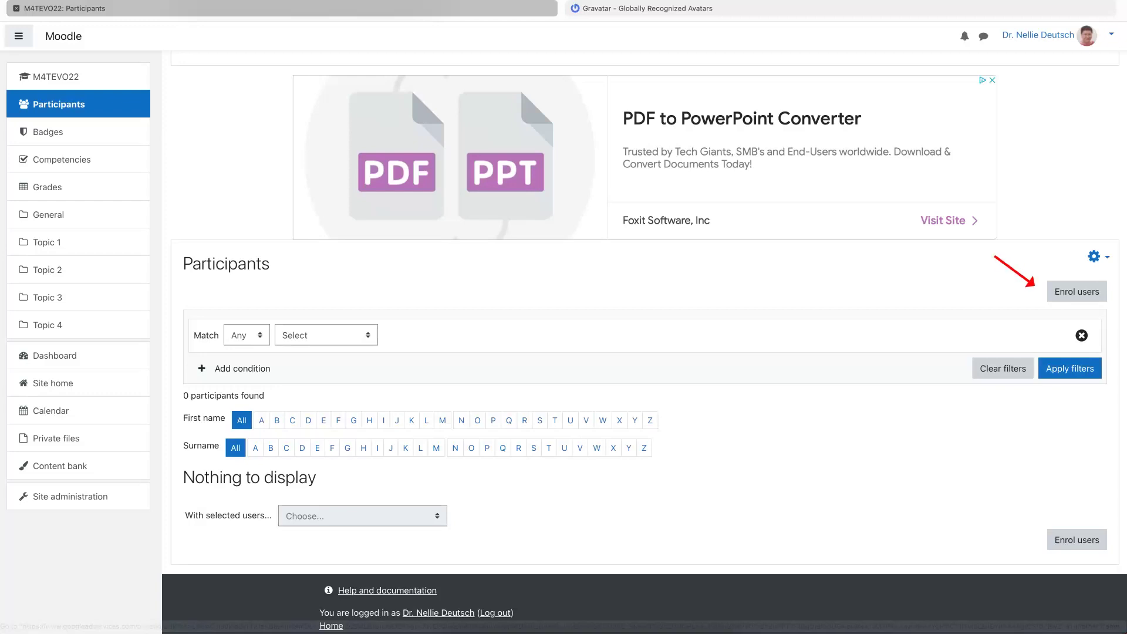
# - Enrol your own account in Moodle for Teachers EVO22 with the Teacher role
pyautogui.click(1076, 291)
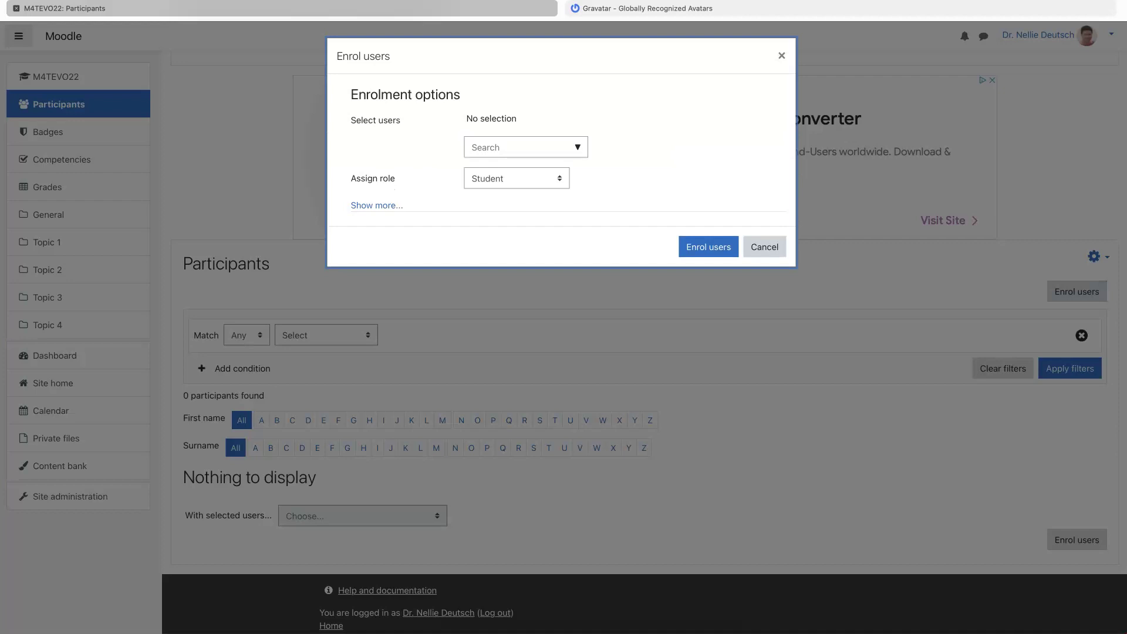
pyautogui.click(517, 147)
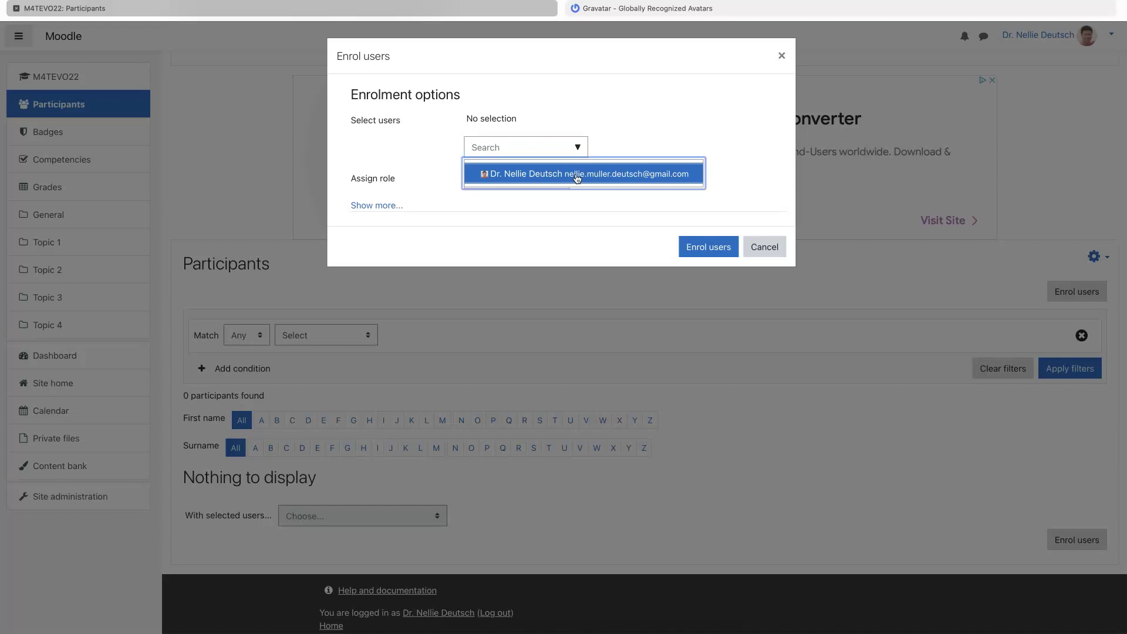
pyautogui.click(577, 174)
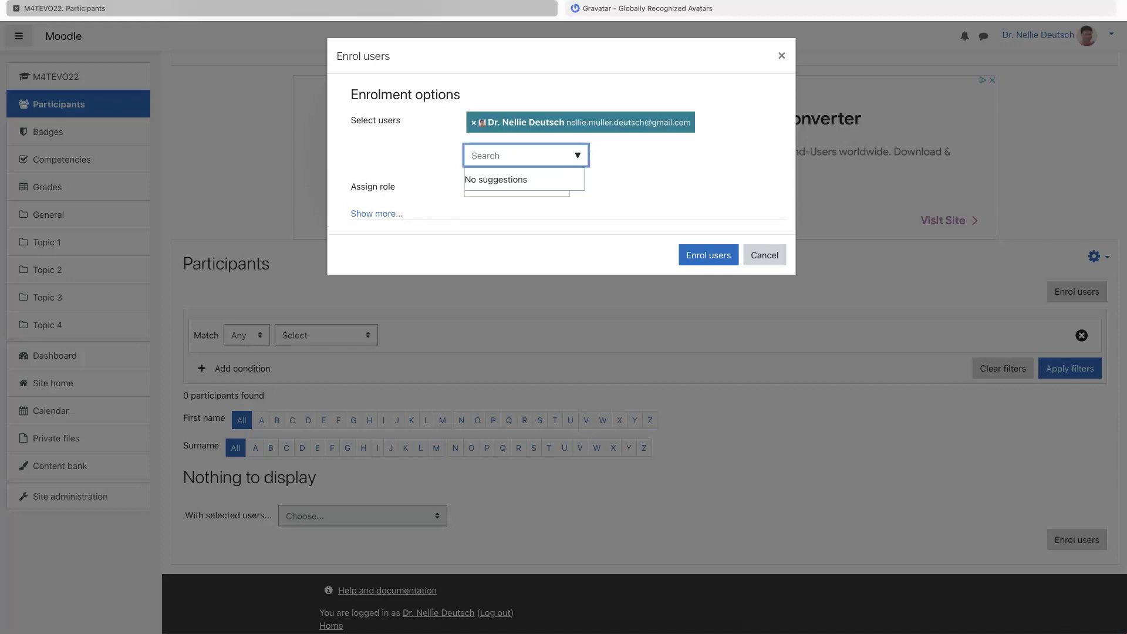
pyautogui.press('Escape')
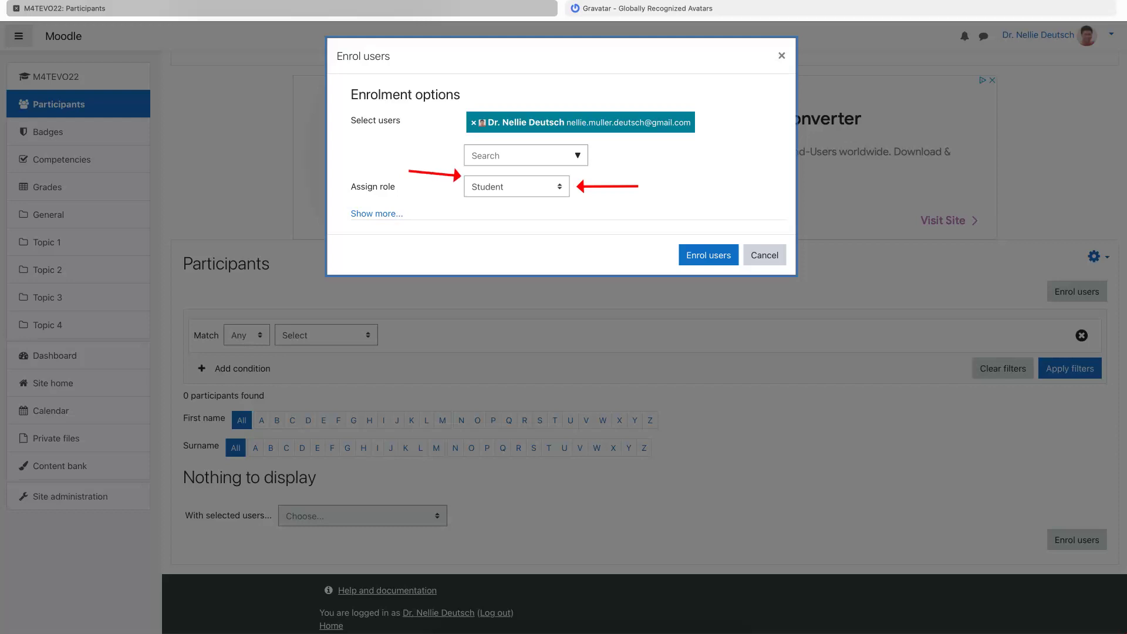
pyautogui.click(517, 186)
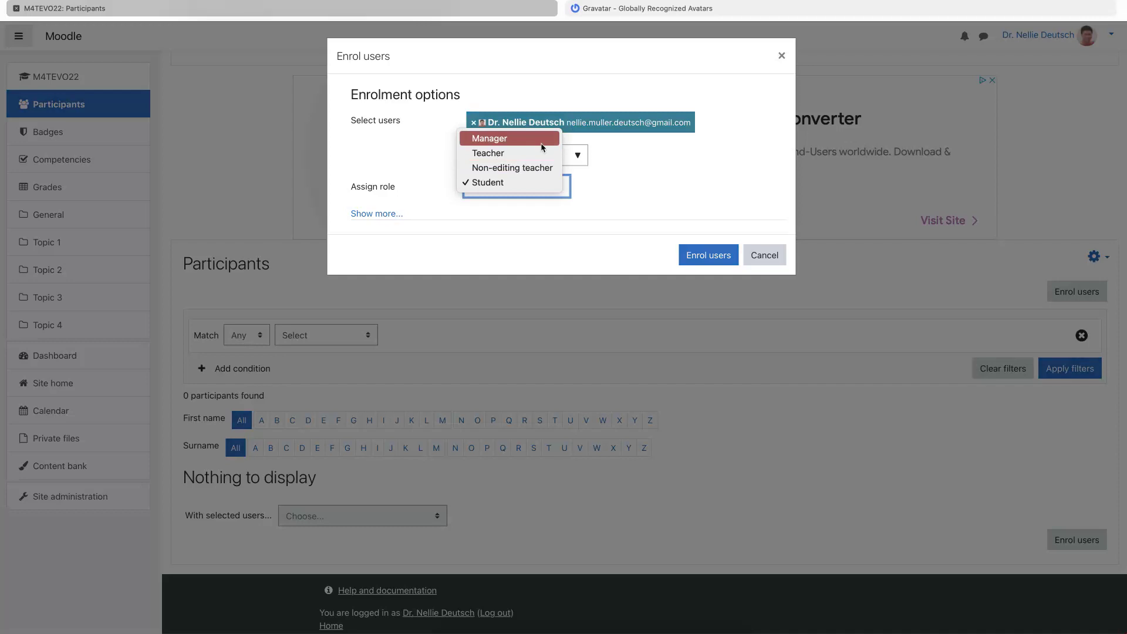
pyautogui.click(509, 153)
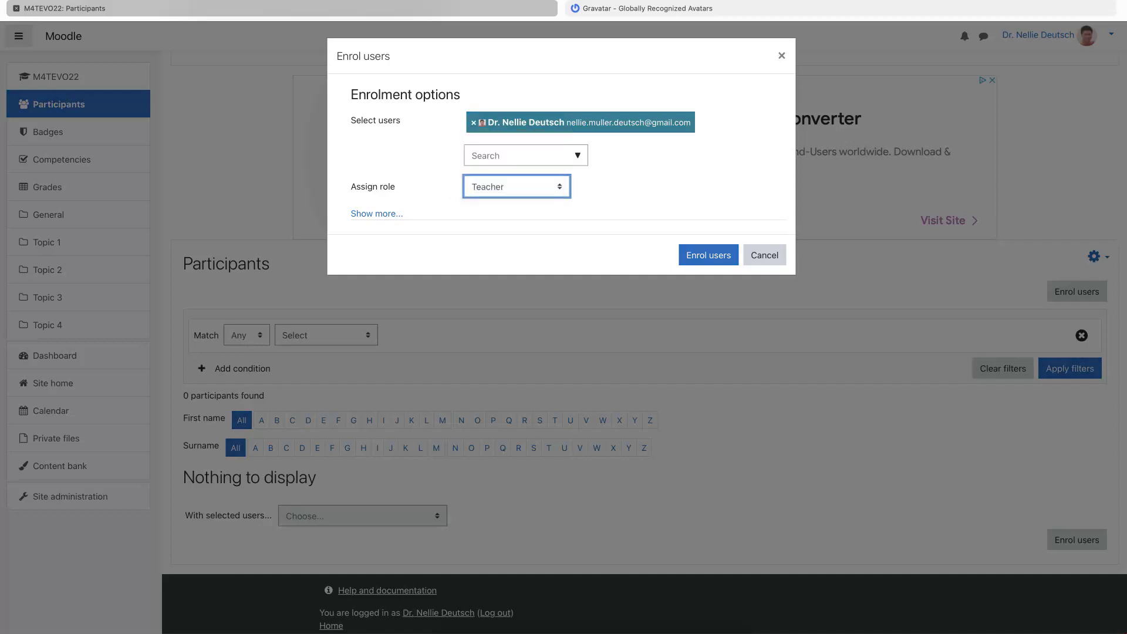
pyautogui.click(722, 259)
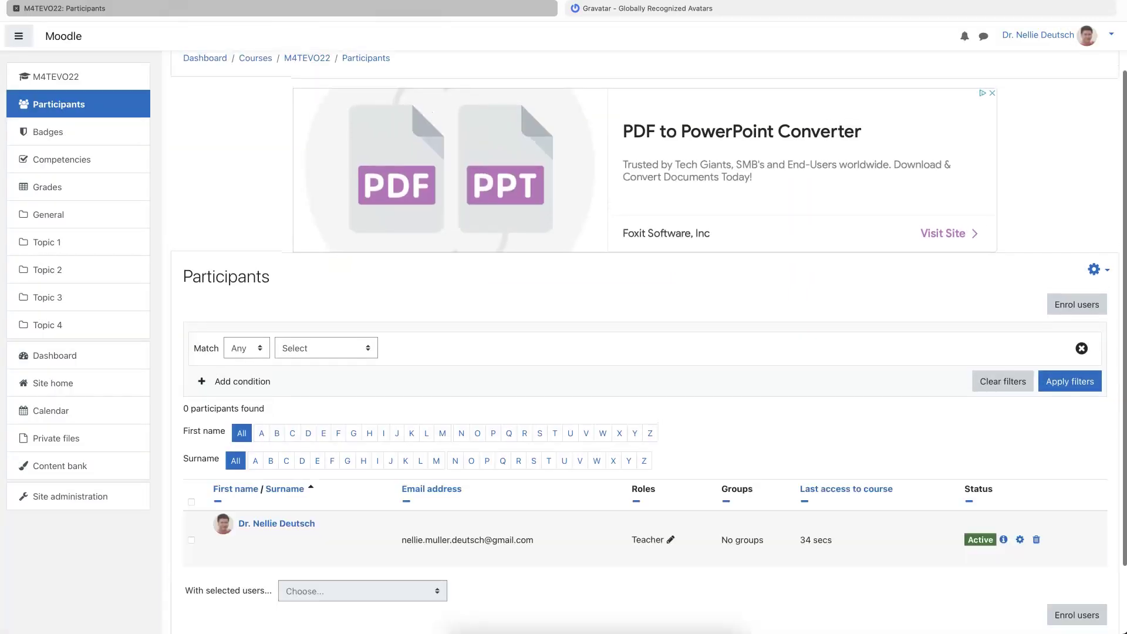
pyautogui.scroll(4, 721, 253)
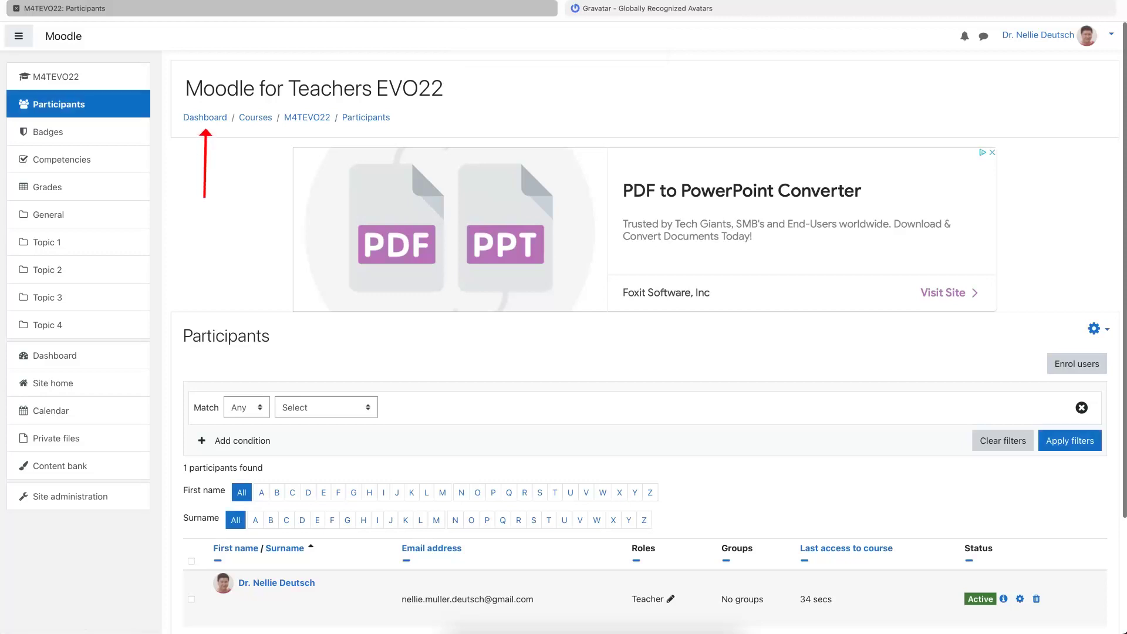
# - Return to the Dashboard and browse to the Moodle for Teachers EVO22 course card
pyautogui.click(205, 117)
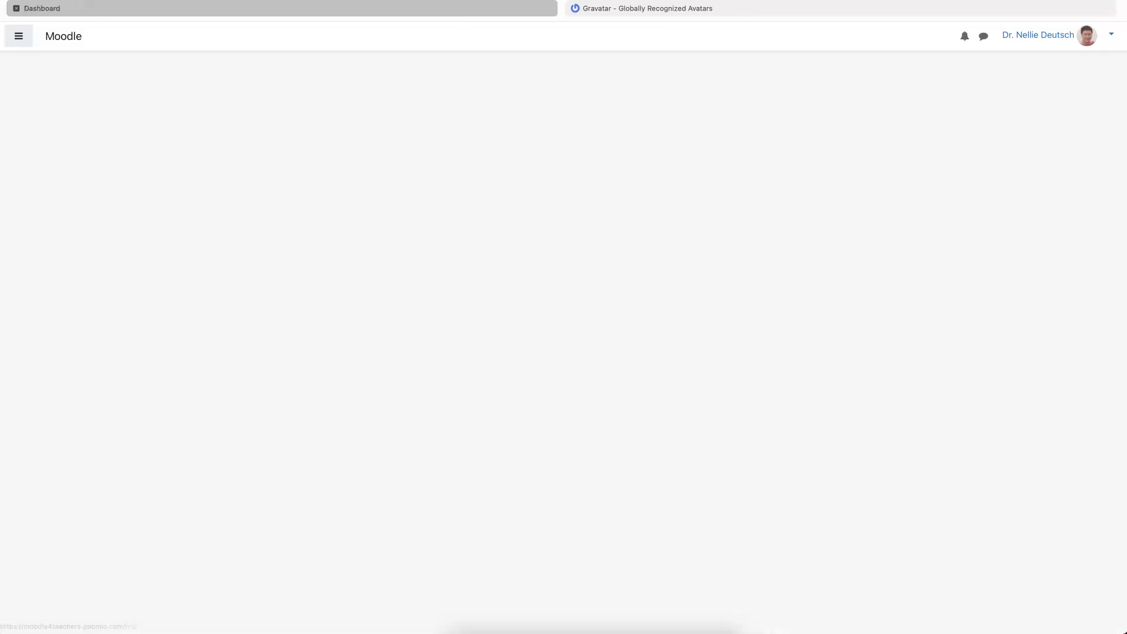
pyautogui.scroll(-1, 204, 115)
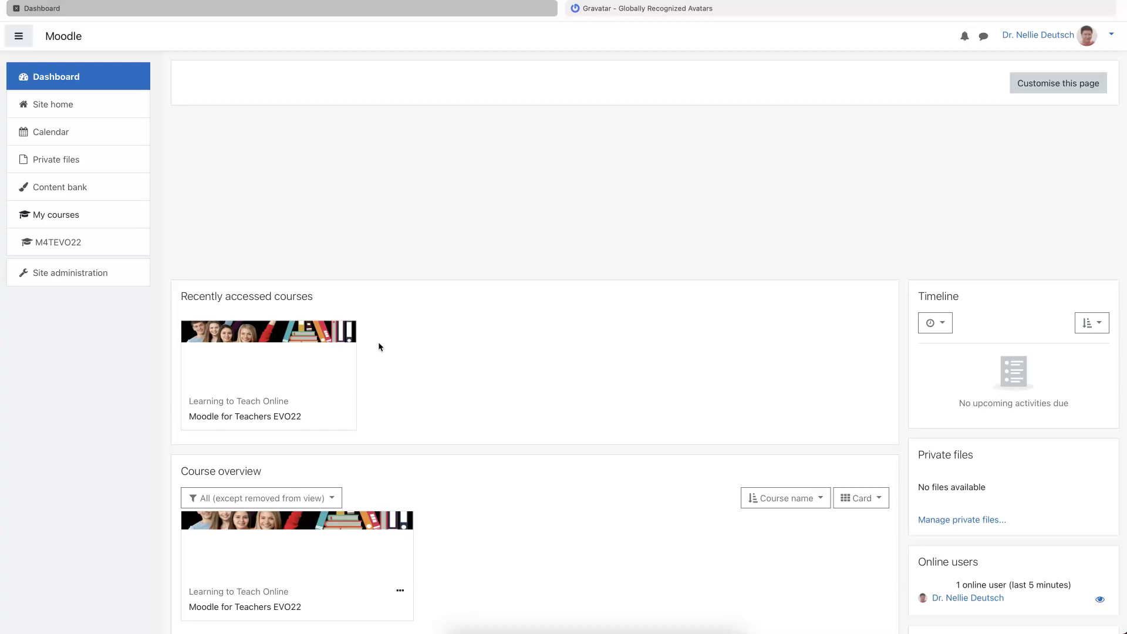
pyautogui.scroll(-2, 378, 341)
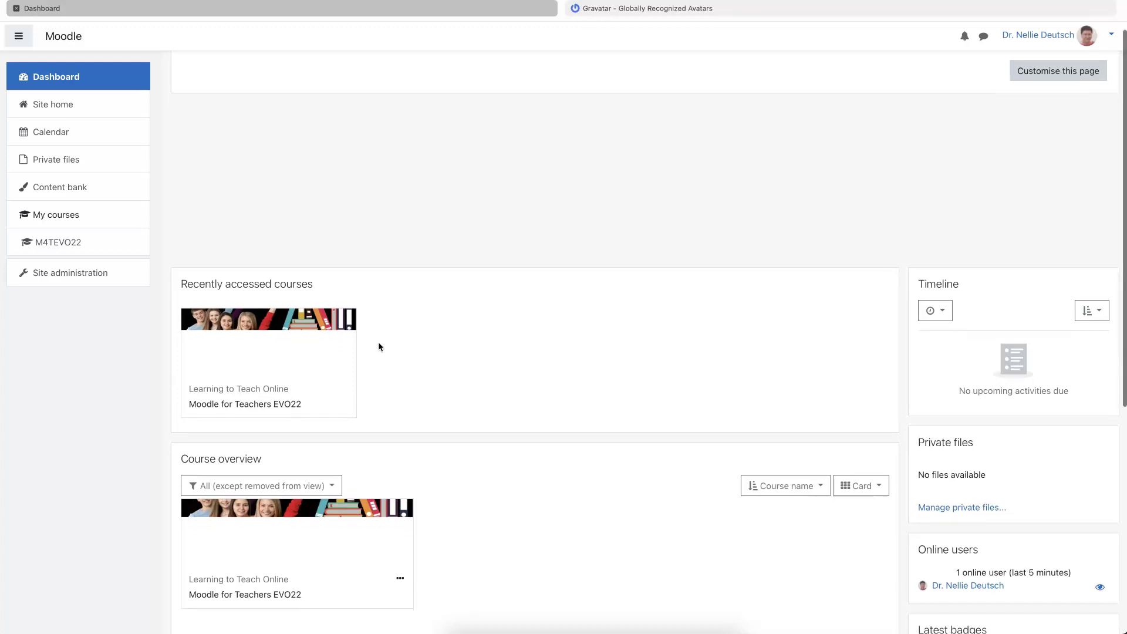
pyautogui.scroll(-4, 378, 341)
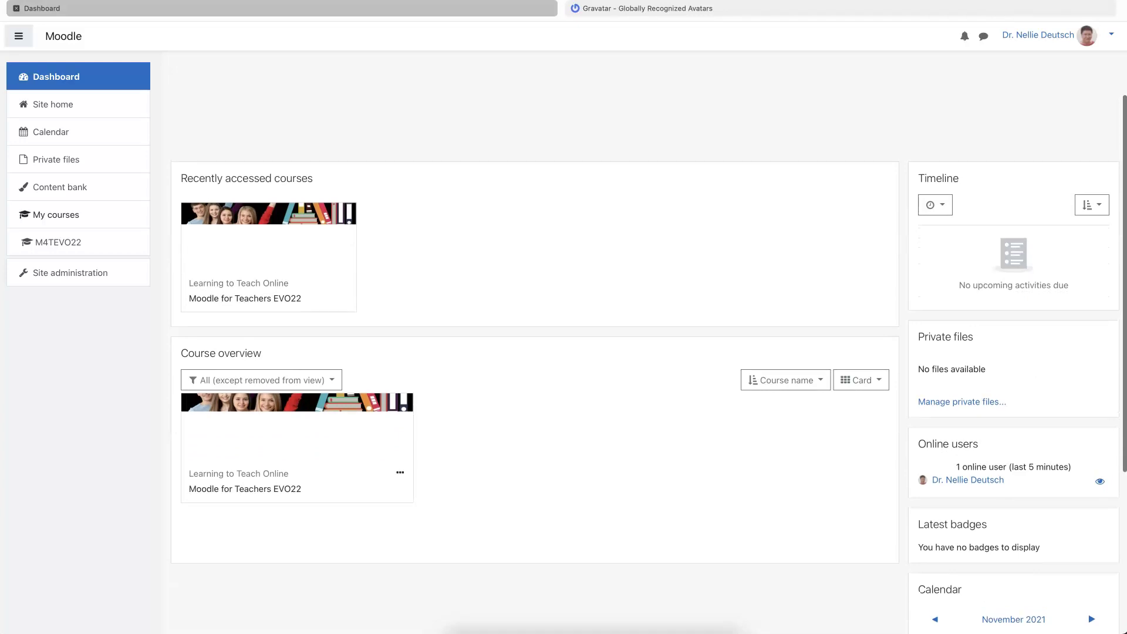
pyautogui.scroll(-1, 385, 282)
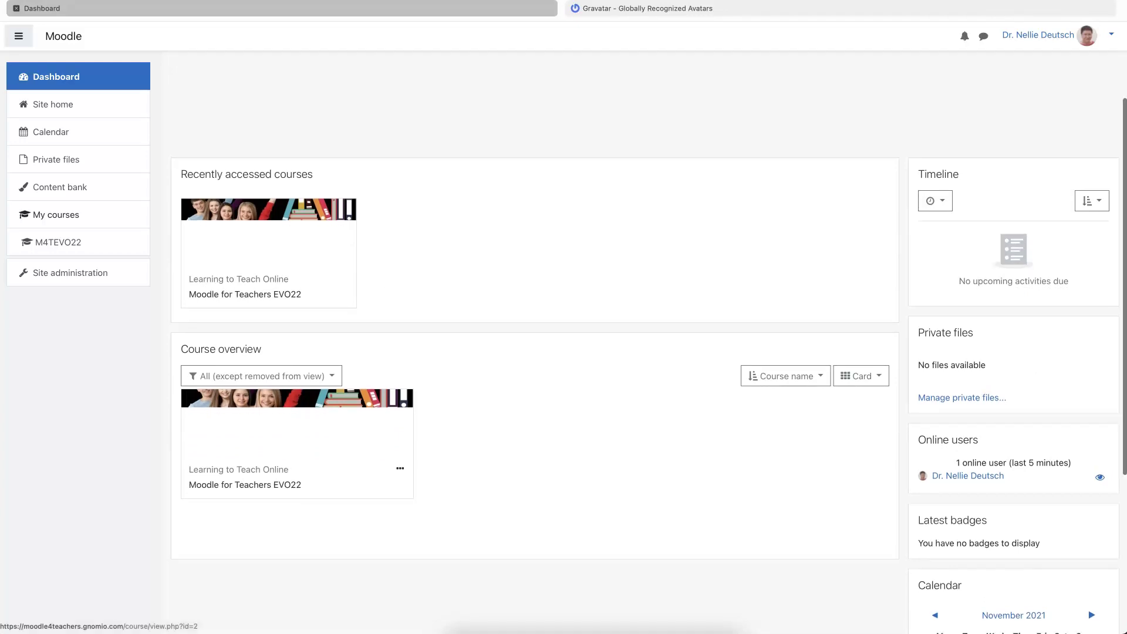
pyautogui.scroll(-1, 341, 260)
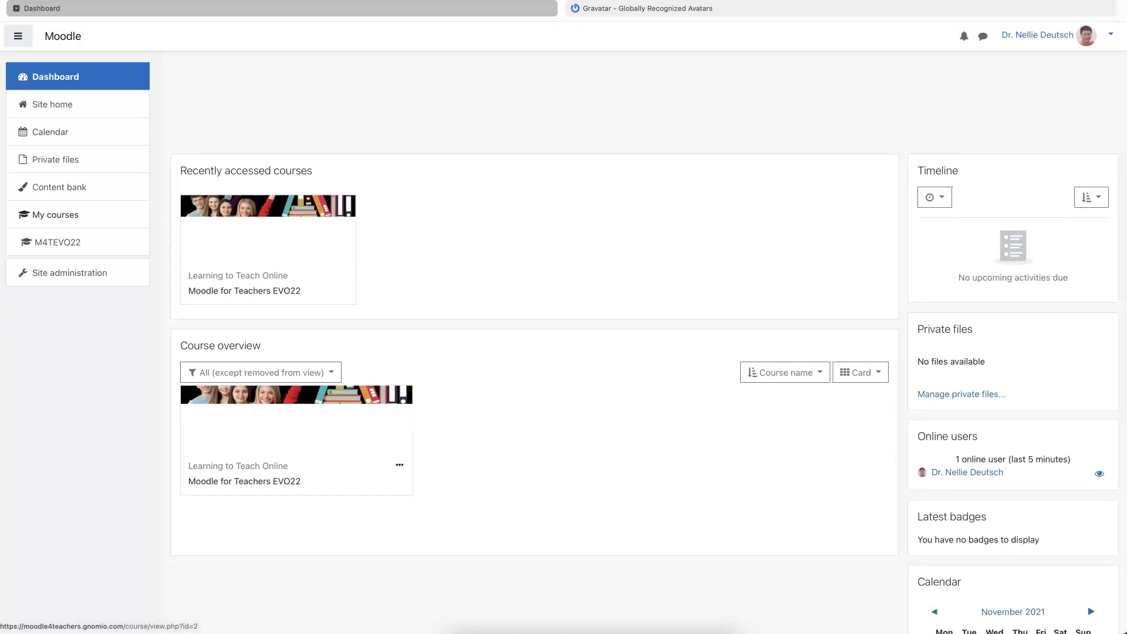
pyautogui.scroll(3, 343, 261)
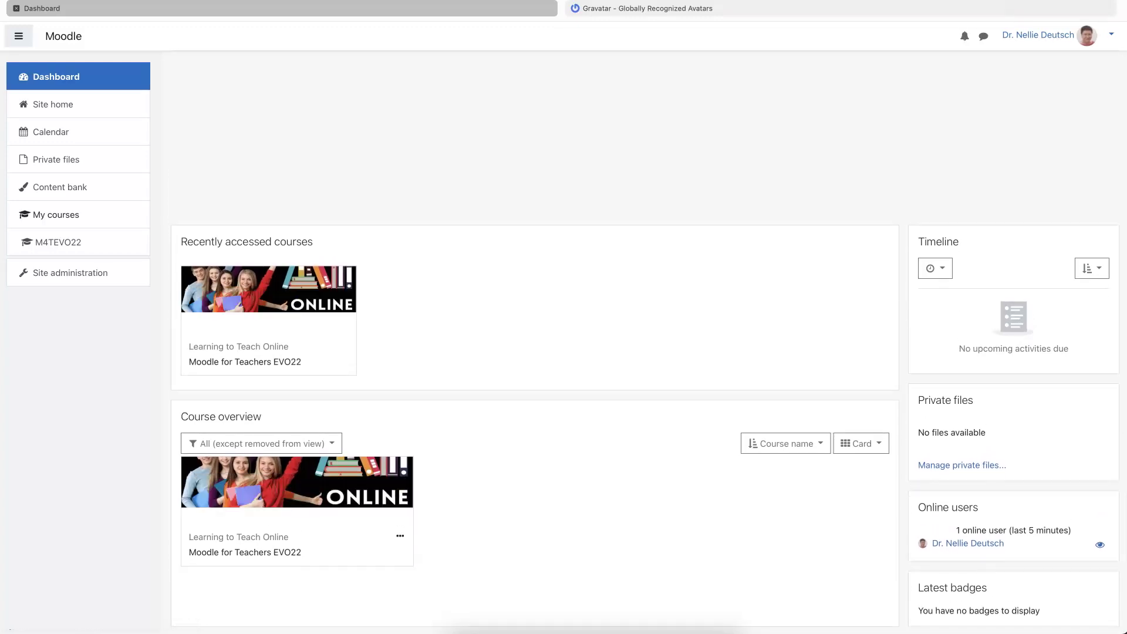
pyautogui.scroll(-2, 361, 290)
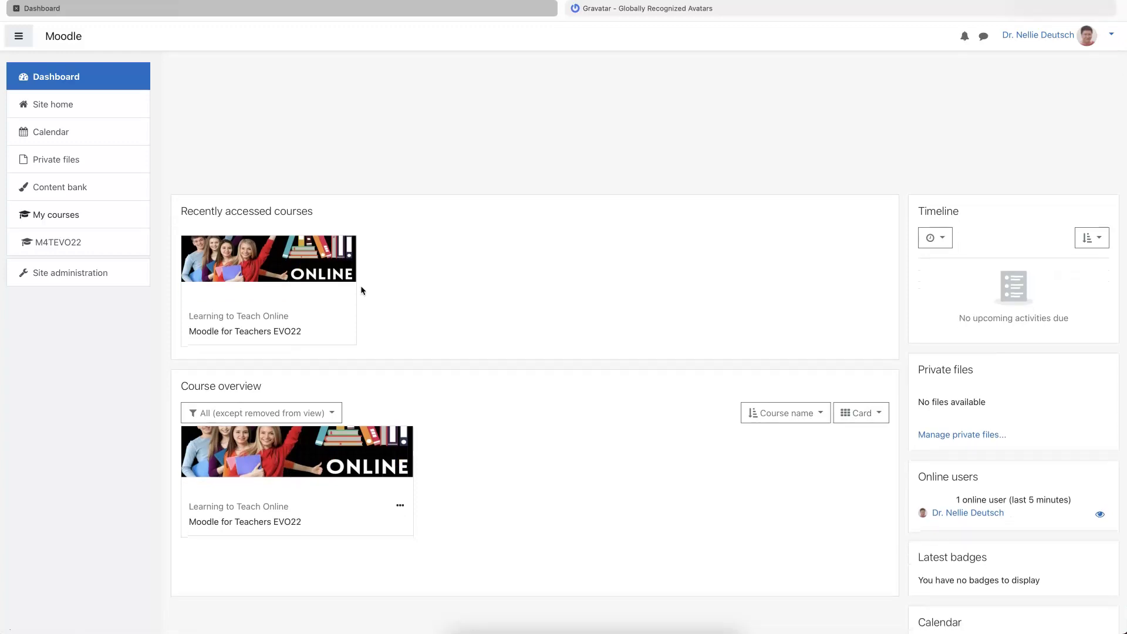
pyautogui.scroll(-1, 362, 290)
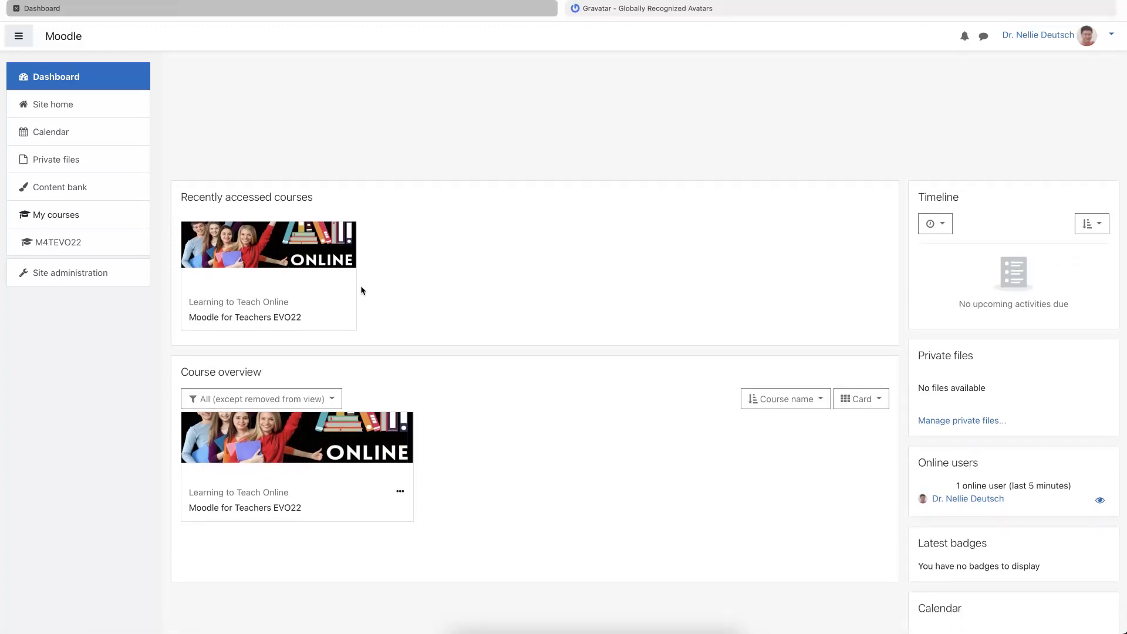
pyautogui.scroll(-1, 361, 290)
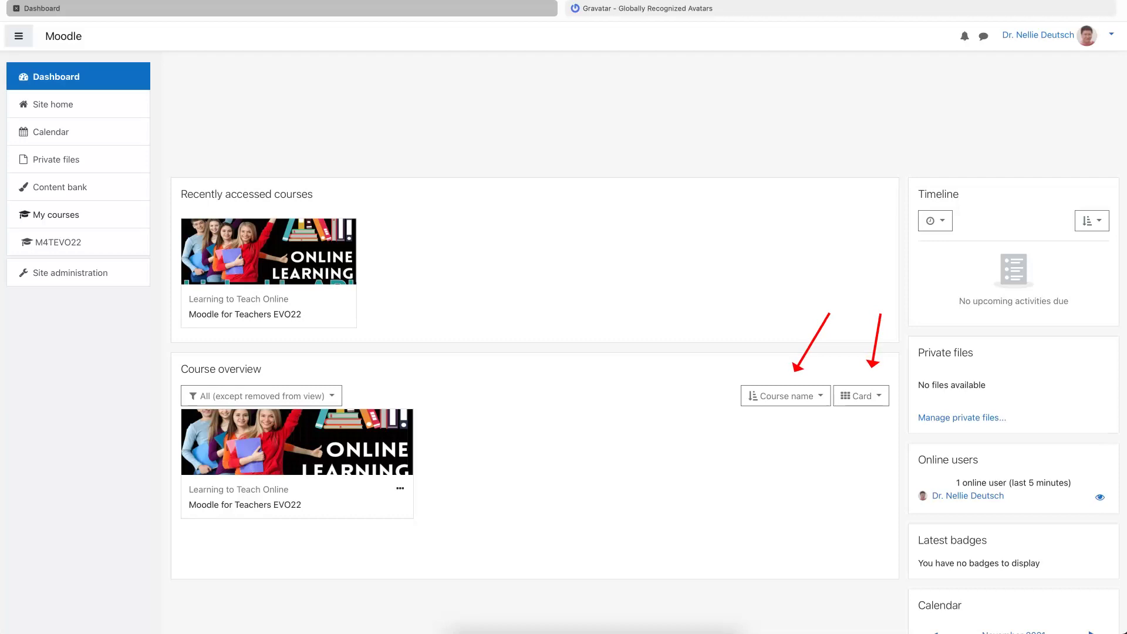
pyautogui.scroll(3, 413, 104)
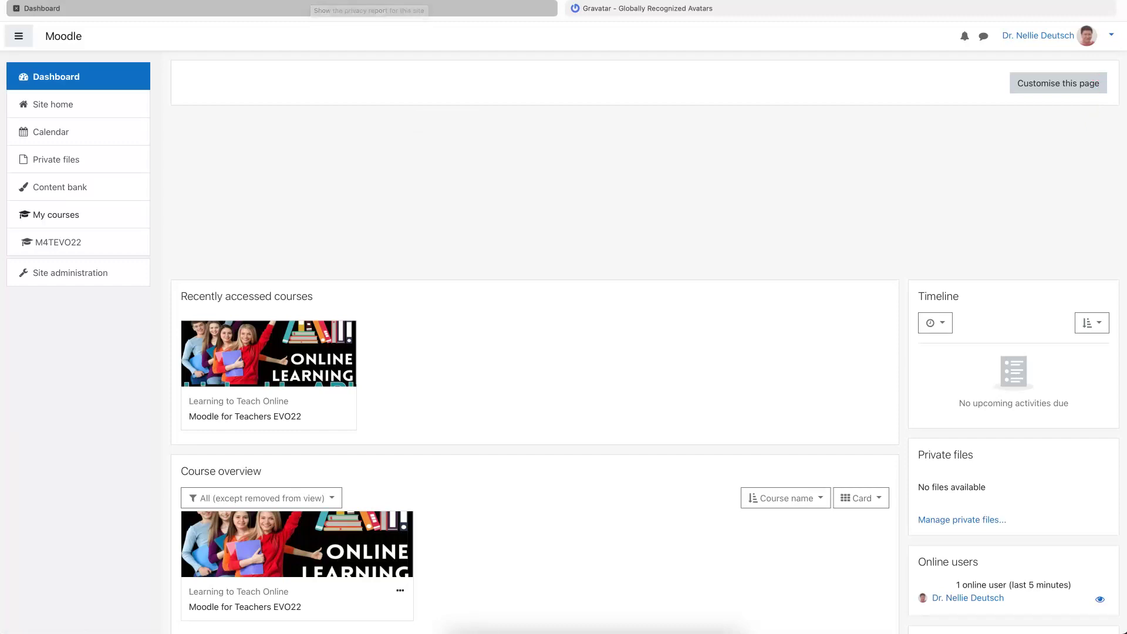
# - Log out of the administrator account on the Moodle site
pyautogui.click(1038, 35)
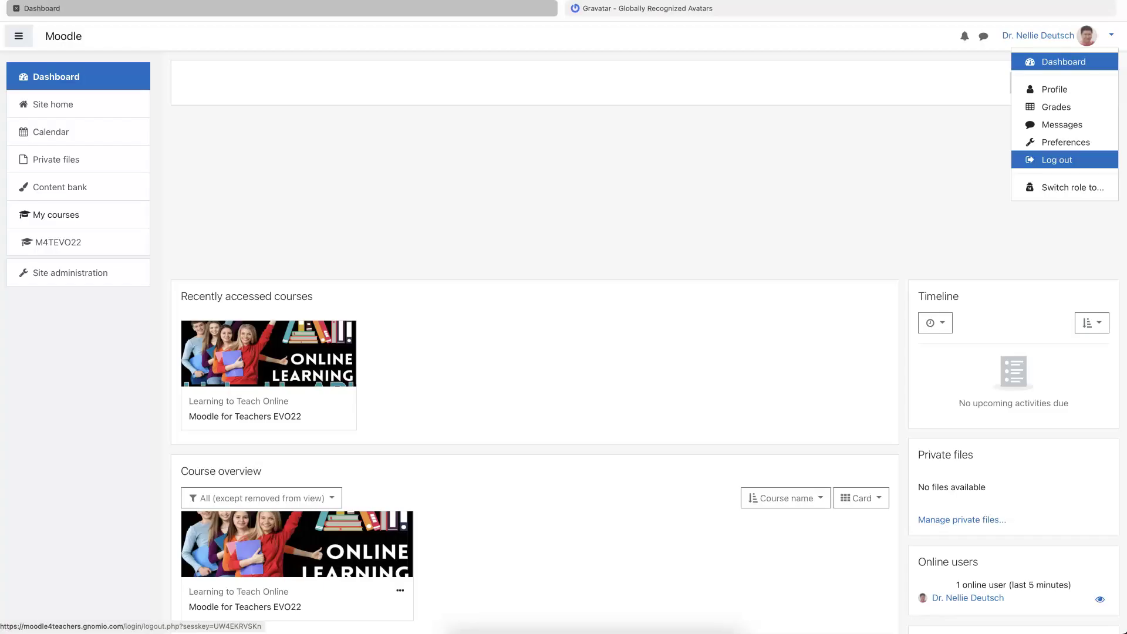
pyautogui.click(1064, 160)
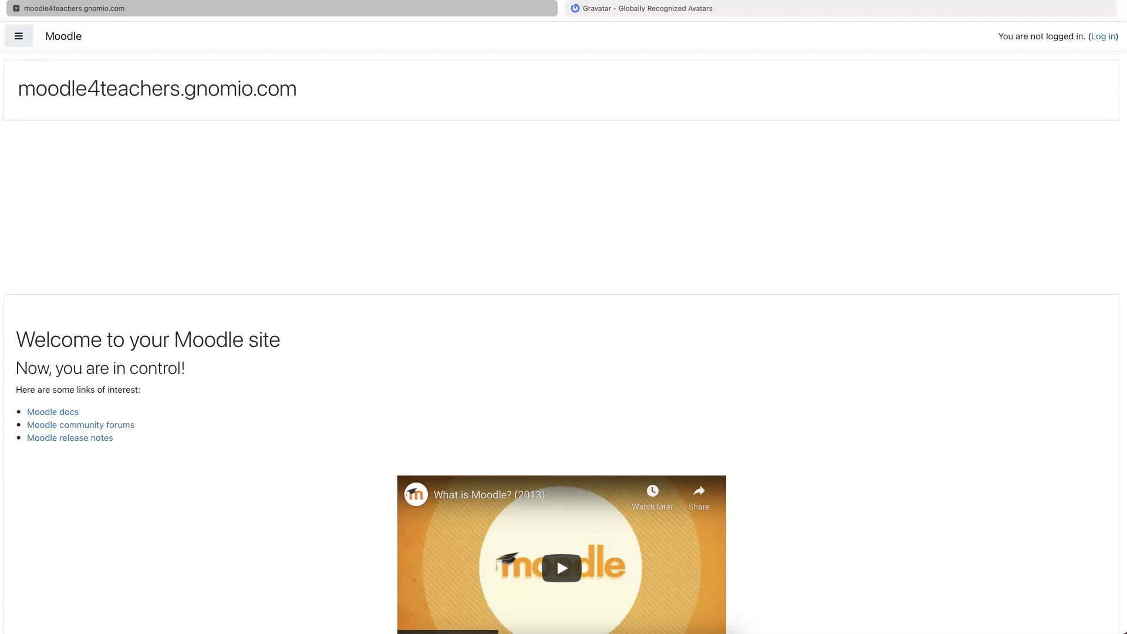
pyautogui.scroll(-2, 557, 558)
pyautogui.scroll(2, 556, 558)
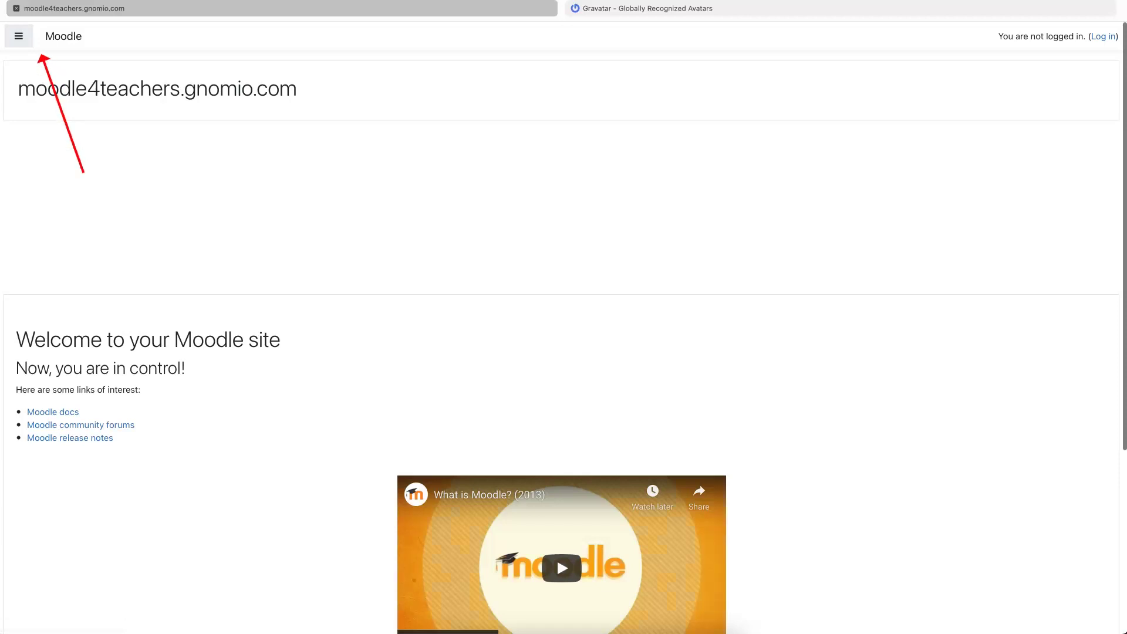
# - Open the navigation drawer on the logged-out front page to reveal Home
pyautogui.doubleClick(21, 41)
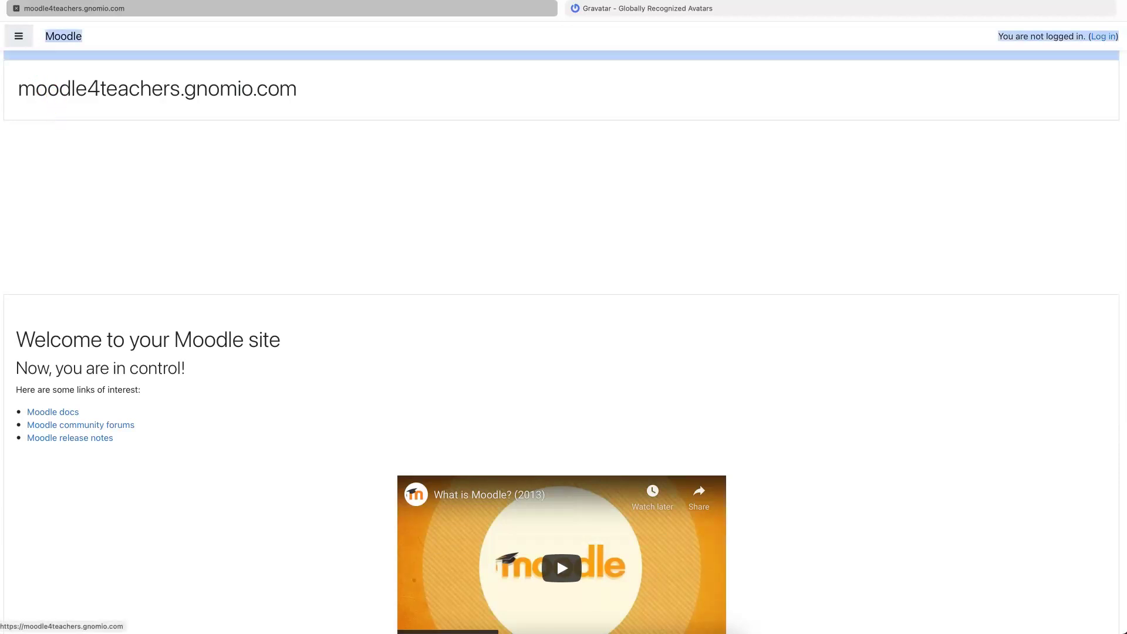
pyautogui.click(20, 41)
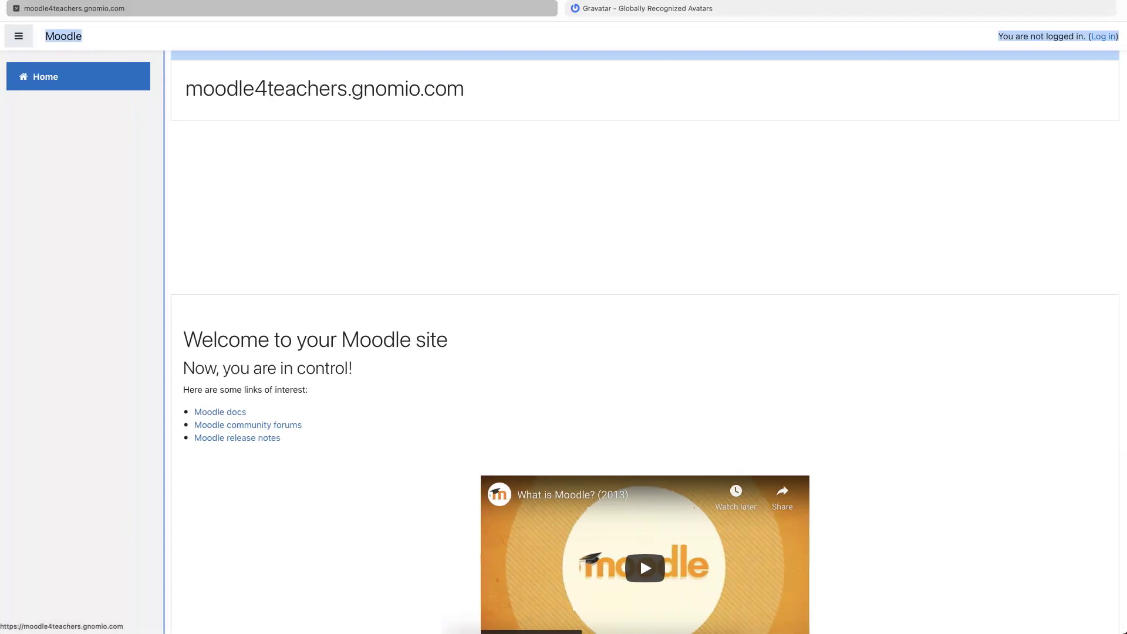
pyautogui.scroll(-2, 640, 558)
pyautogui.scroll(2, 640, 558)
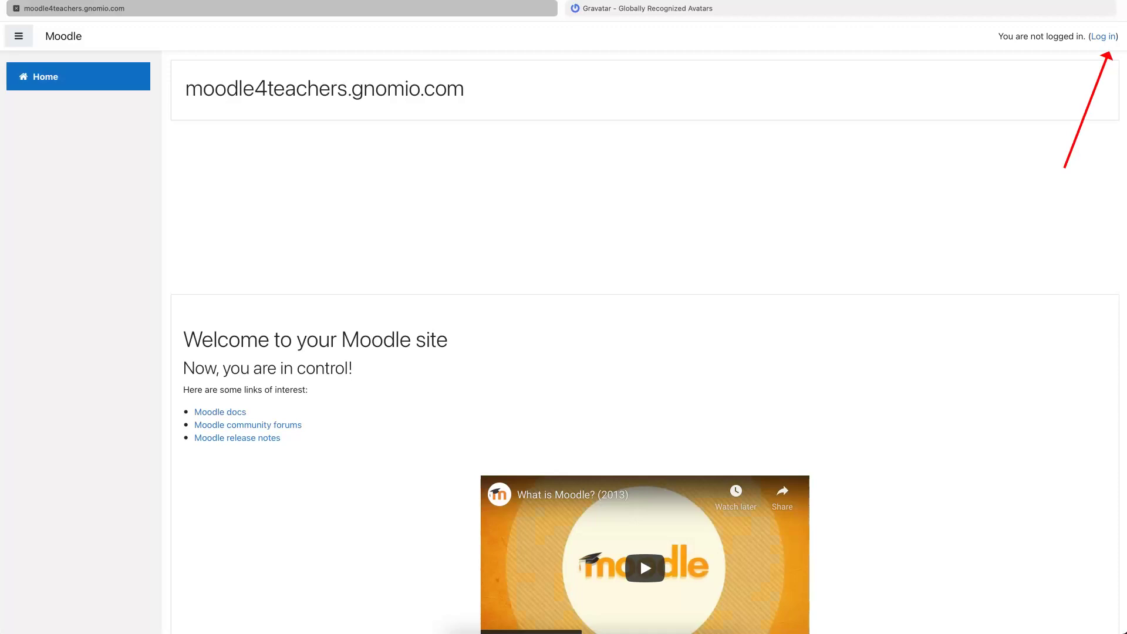
pyautogui.press('super+a')
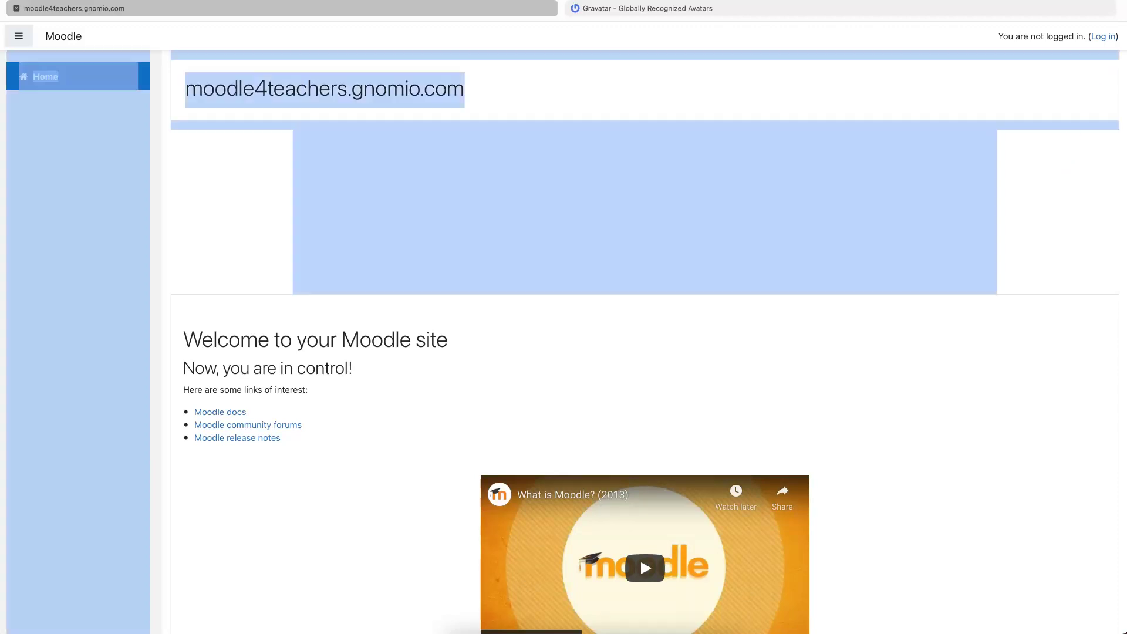
pyautogui.click(998, 176)
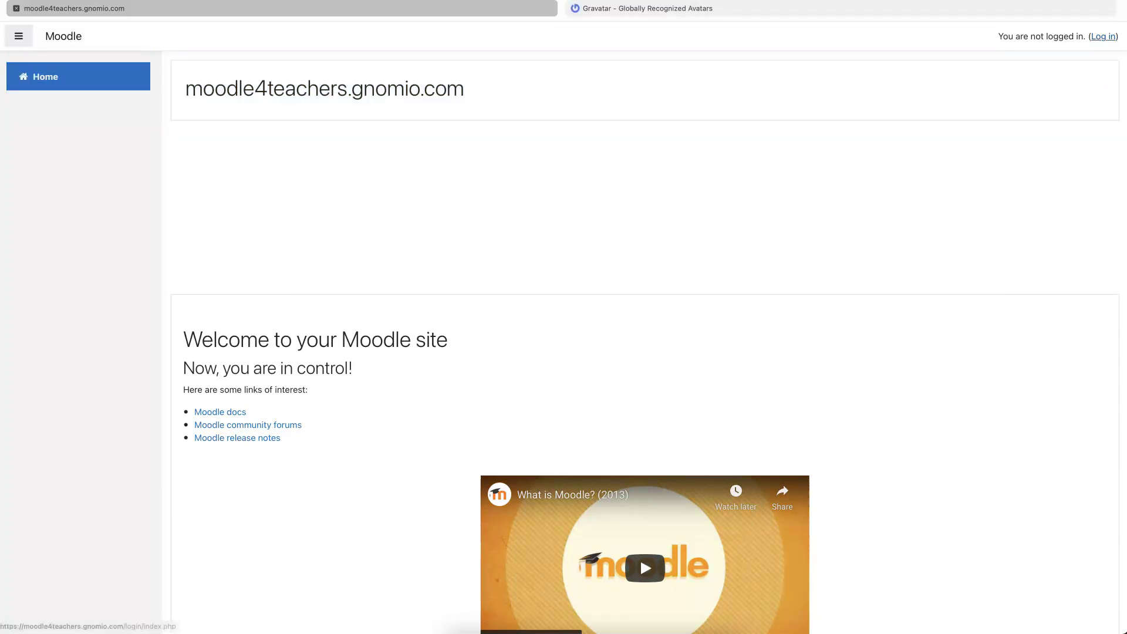
# - Log in with the saved administrator credentials and go to Site administration
pyautogui.click(1103, 36)
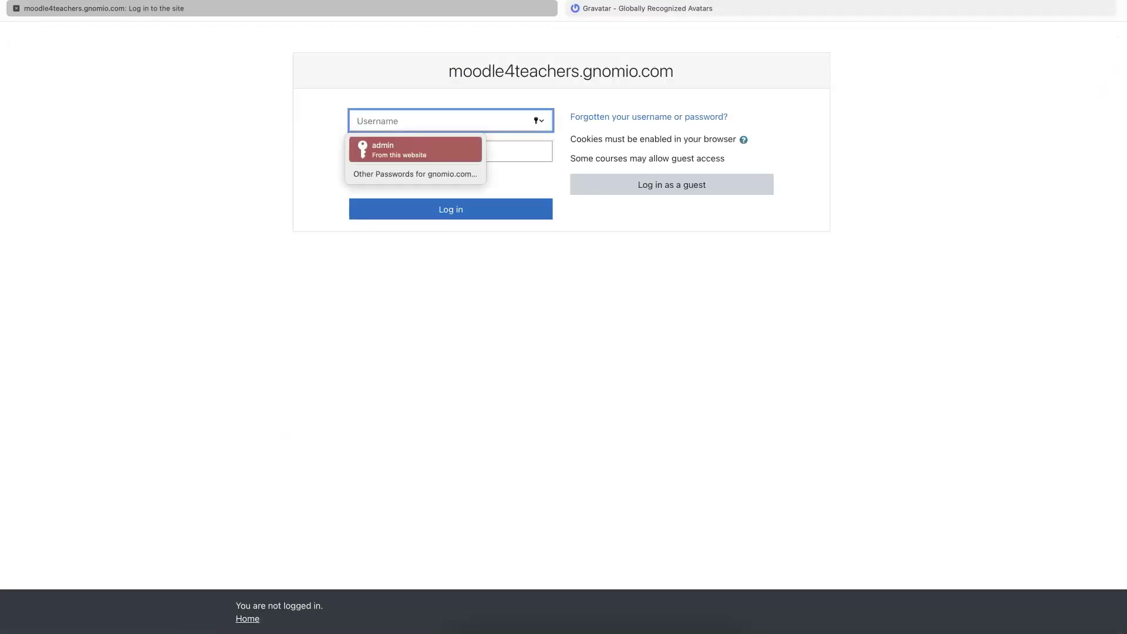
pyautogui.press('Return')
pyautogui.press('Return')
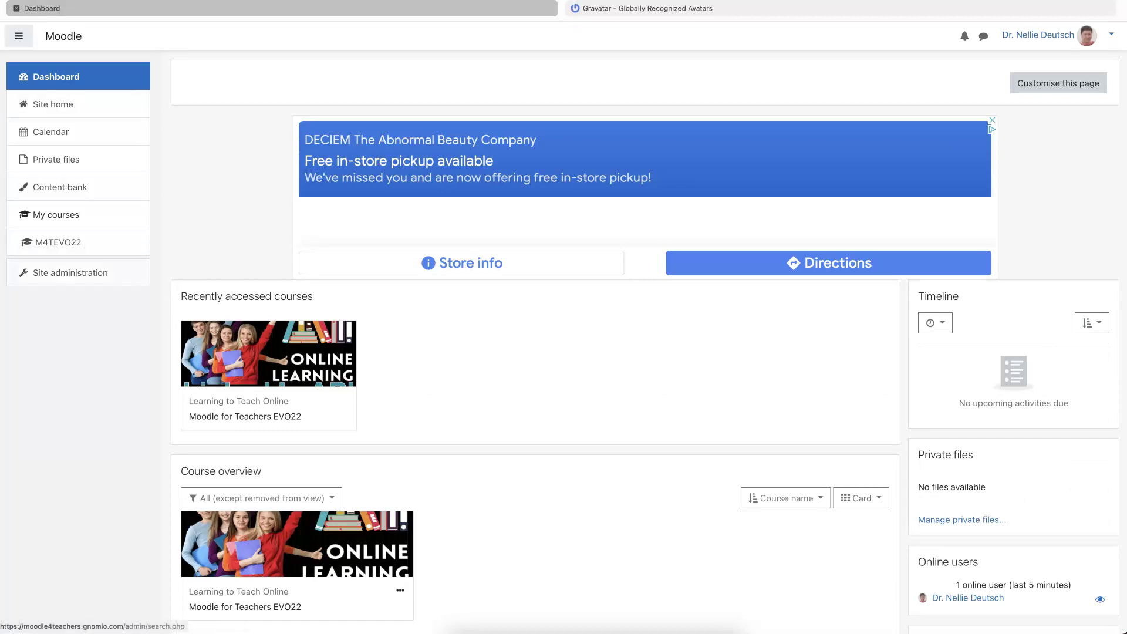
pyautogui.click(59, 273)
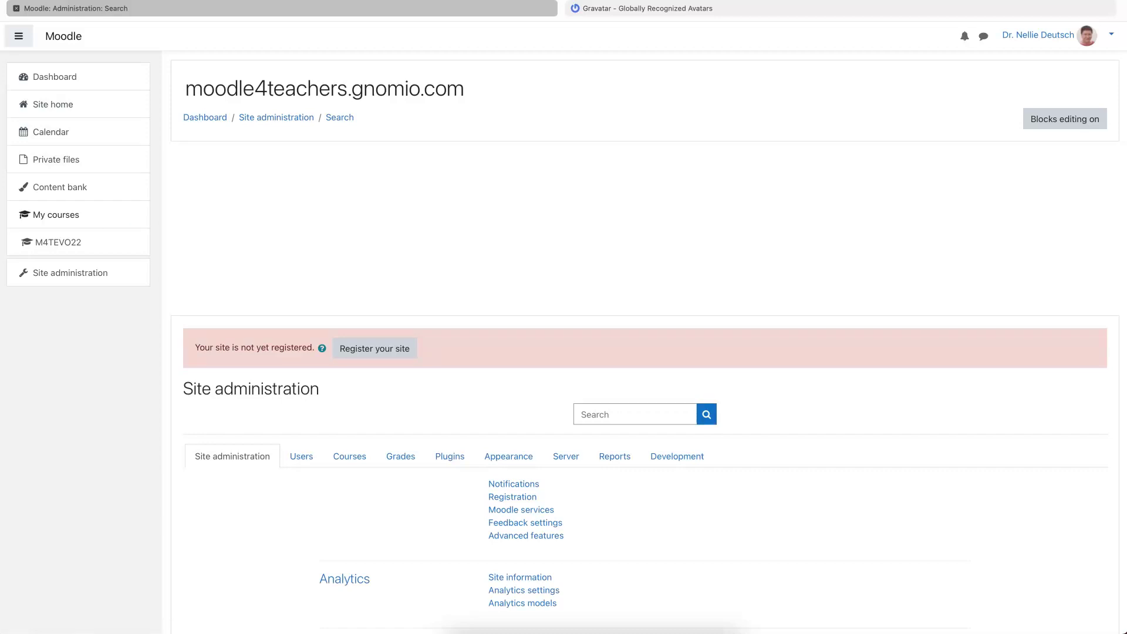
pyautogui.scroll(-4, 508, 257)
# - Switch Site administration to the Plugins category and scroll to its Authentication links
pyautogui.click(499, 257)
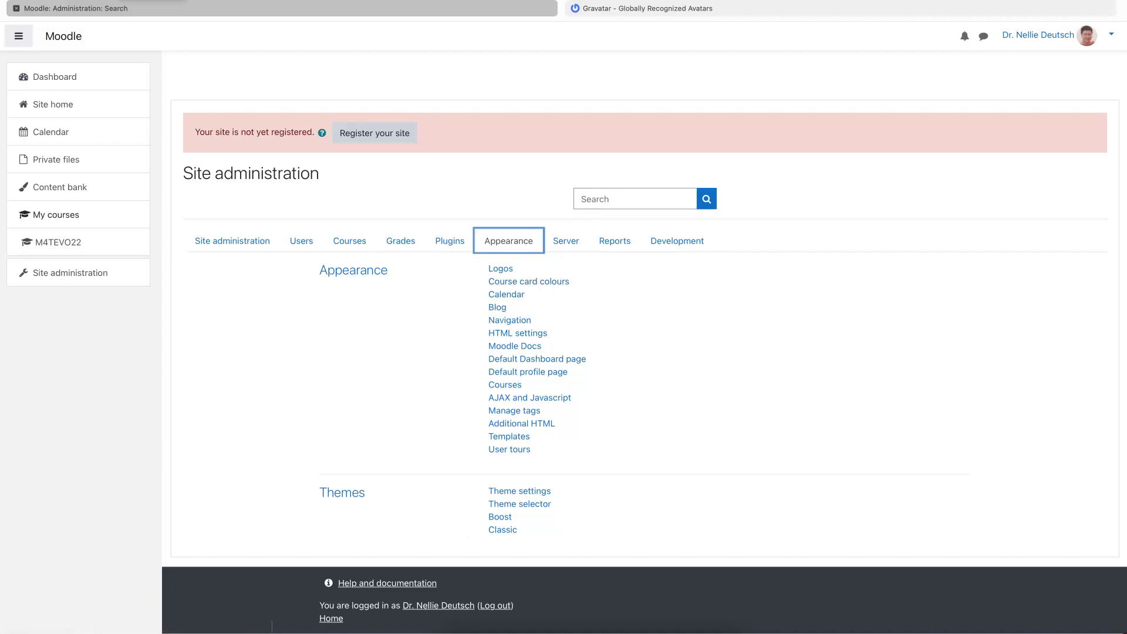
pyautogui.click(448, 242)
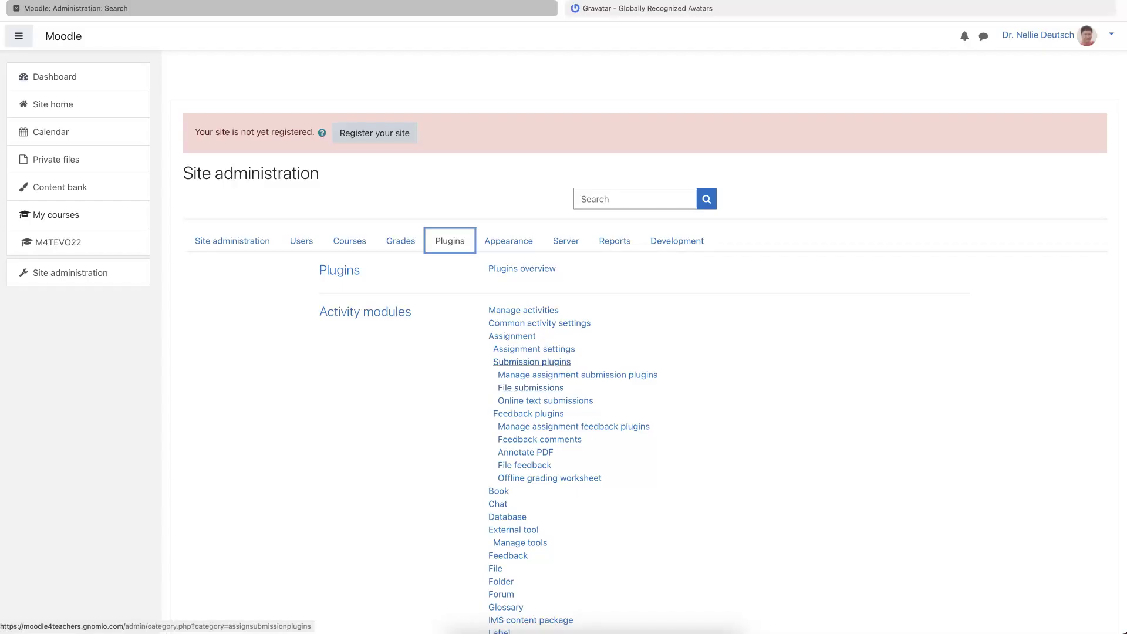
pyautogui.scroll(-1, 504, 362)
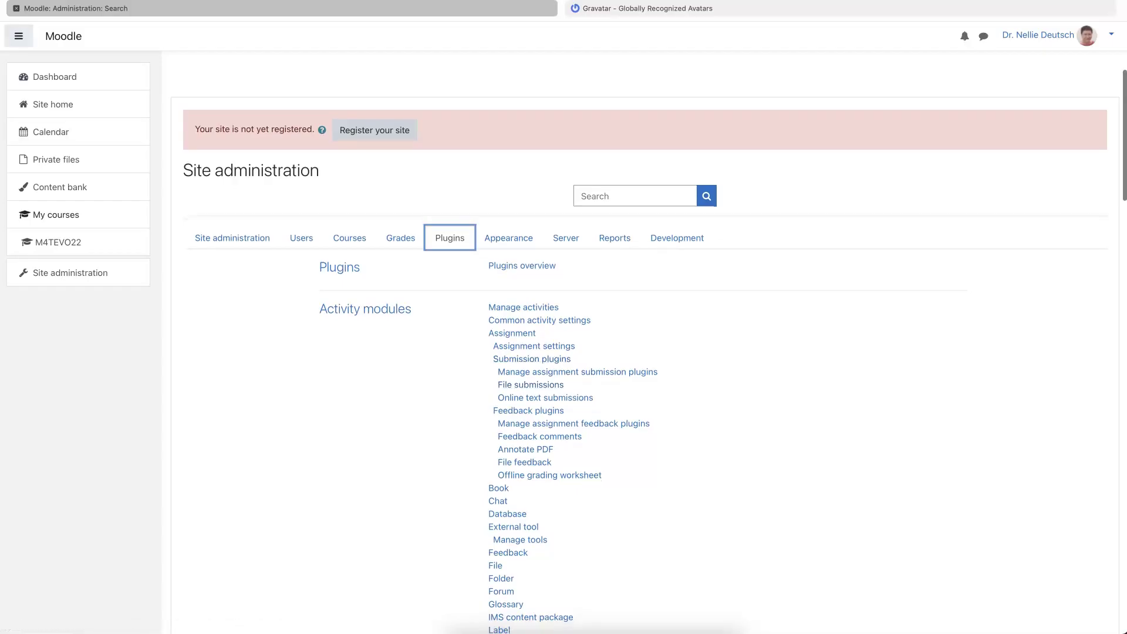
pyautogui.scroll(-8, 646, 340)
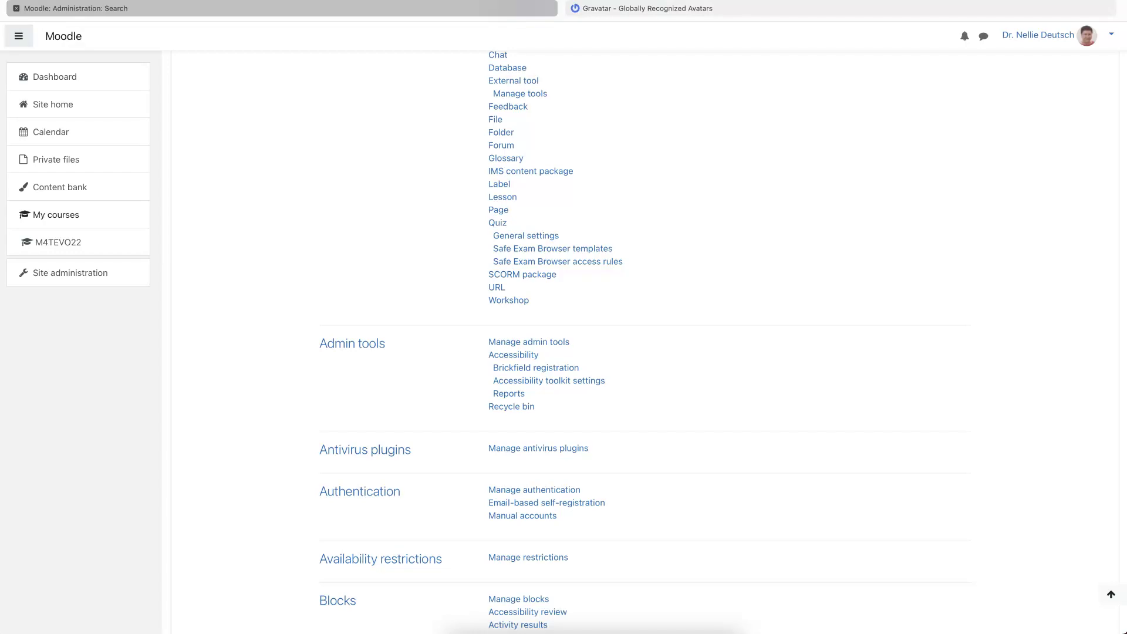
pyautogui.tripleClick(705, 452)
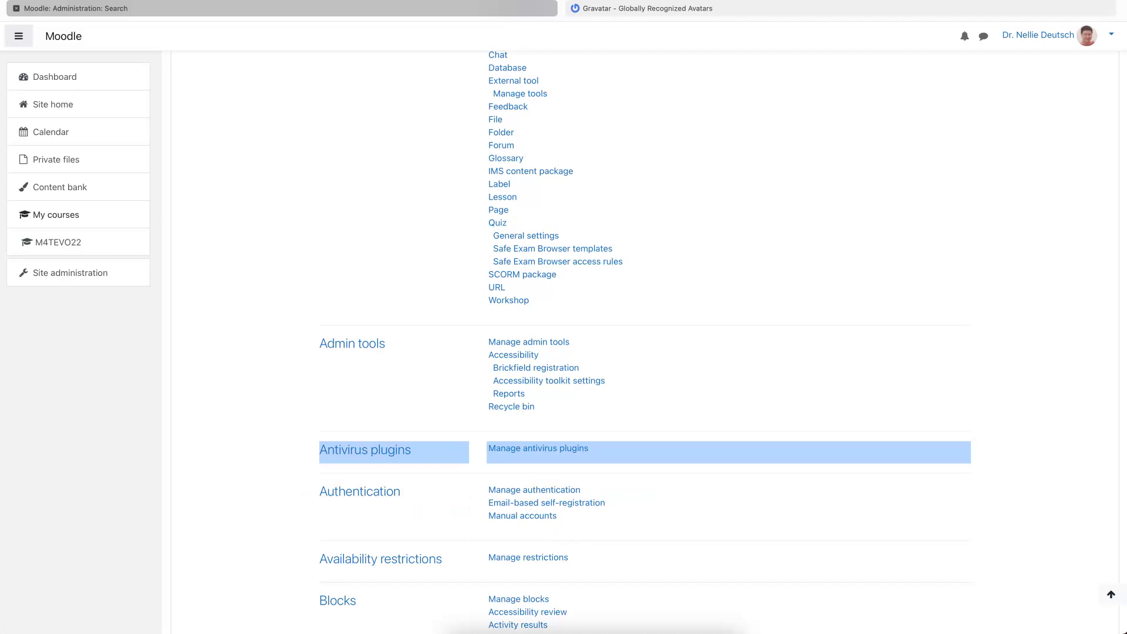
pyautogui.scroll(-1, 534, 452)
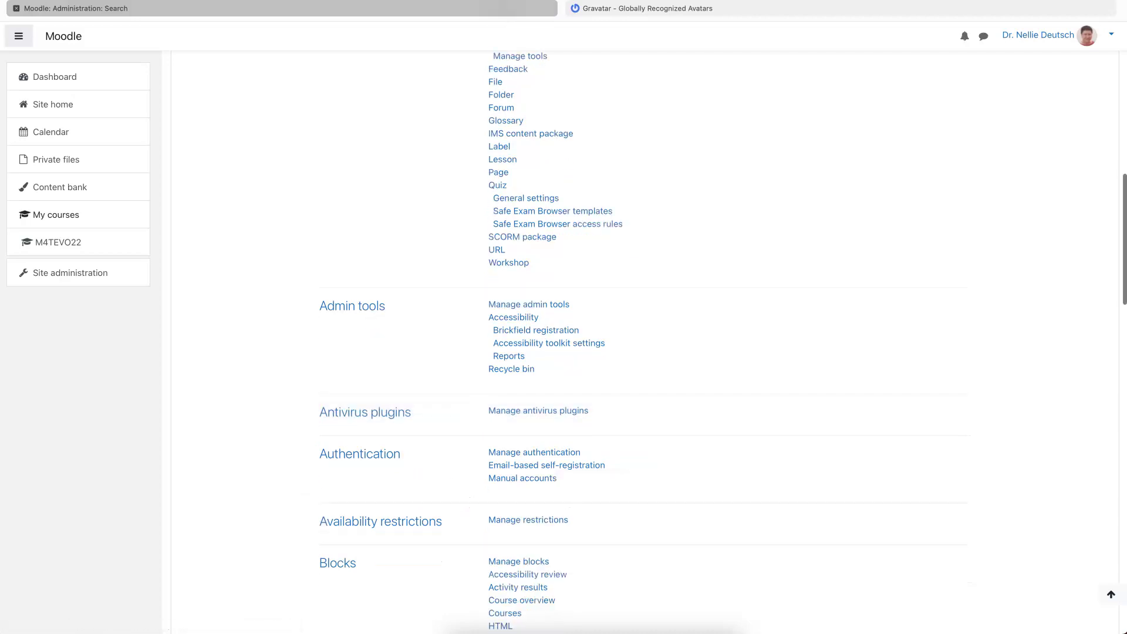
# - Open Manage authentication and enable the OAuth 2 authentication plugin
pyautogui.click(536, 453)
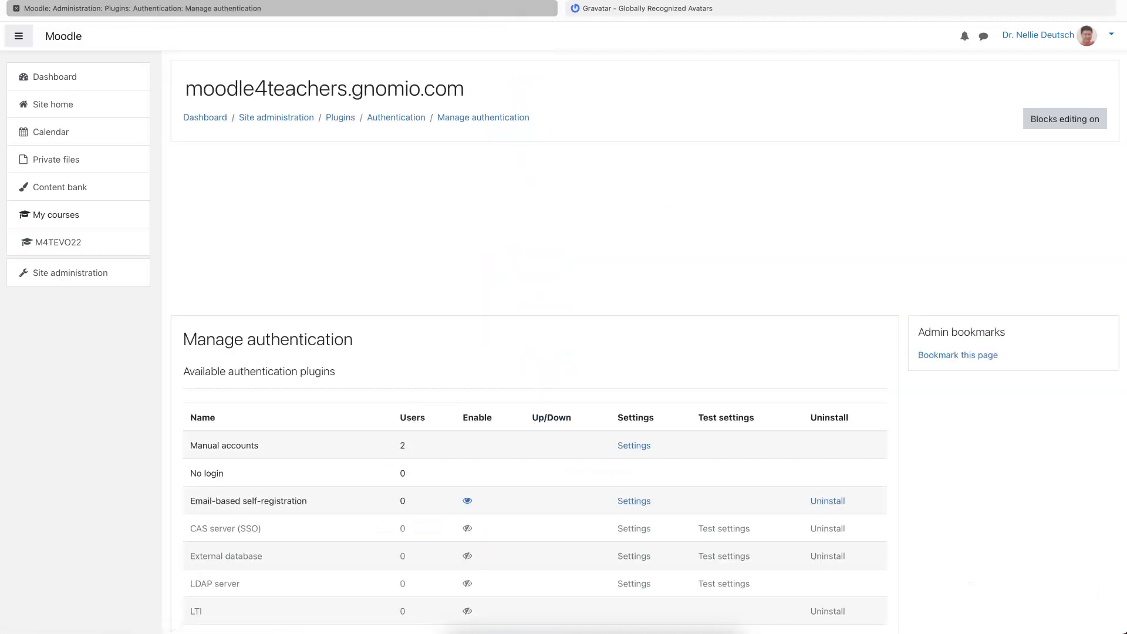
pyautogui.scroll(-5, 568, 116)
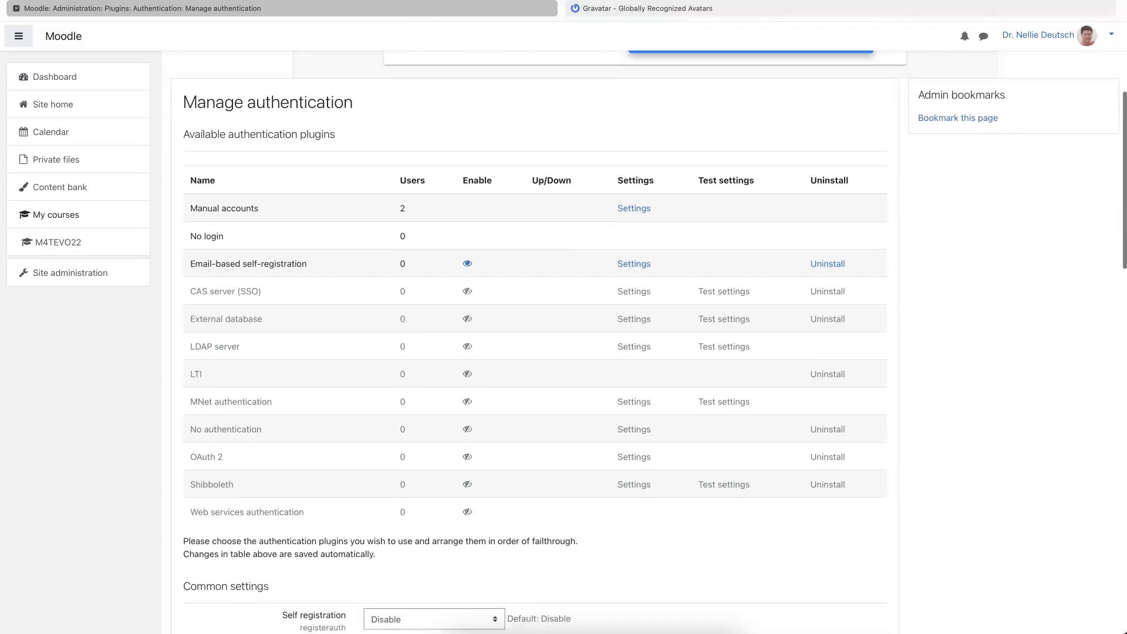
pyautogui.scroll(-10, 508, 225)
pyautogui.scroll(5, 508, 225)
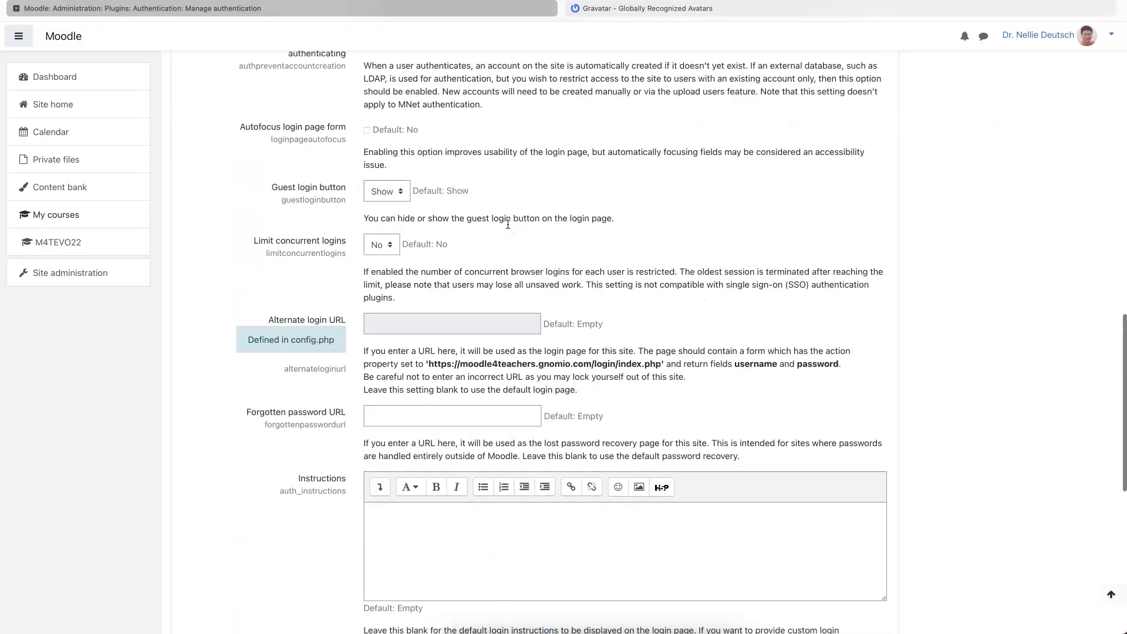
pyautogui.scroll(10, 509, 225)
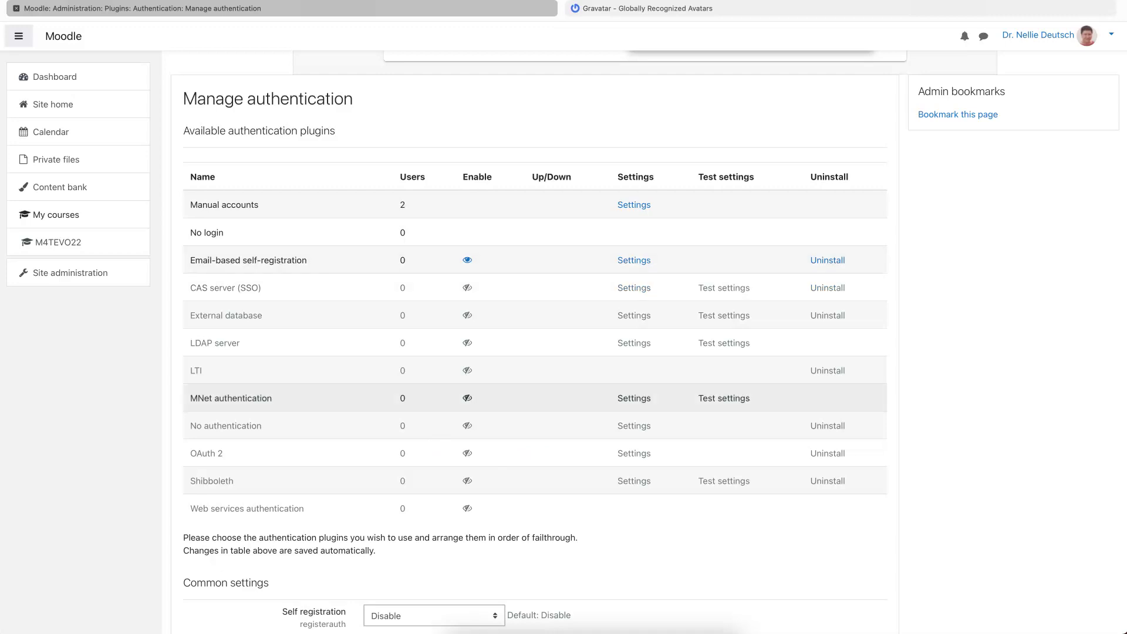
pyautogui.click(467, 453)
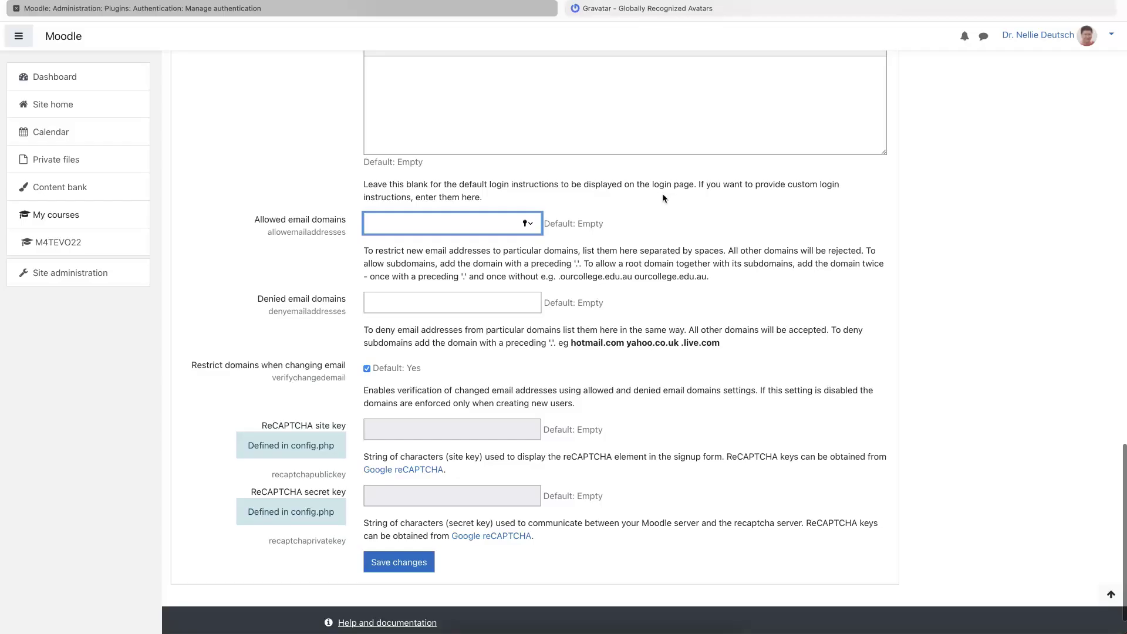
pyautogui.scroll(4, 662, 199)
pyautogui.scroll(7, 662, 199)
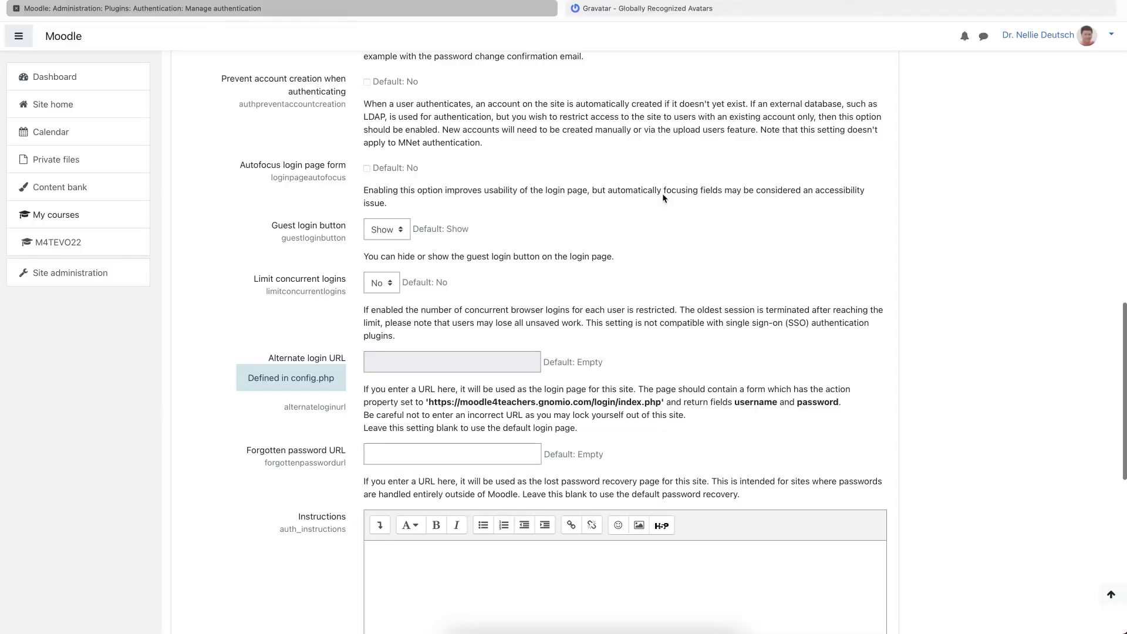
pyautogui.scroll(3, 663, 192)
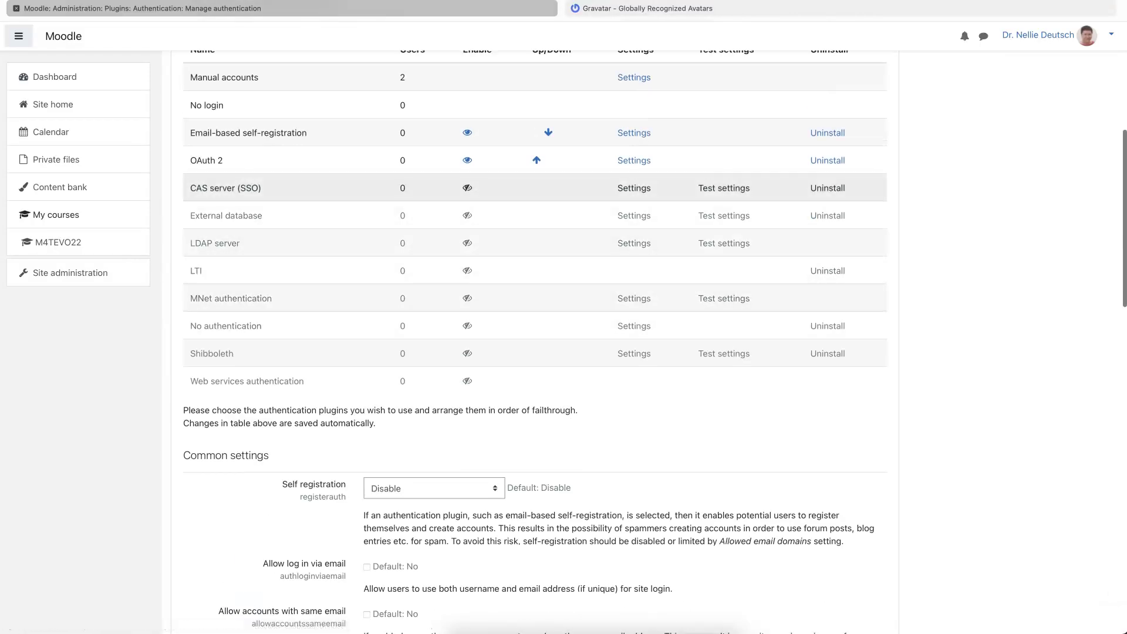
pyautogui.scroll(1, 663, 194)
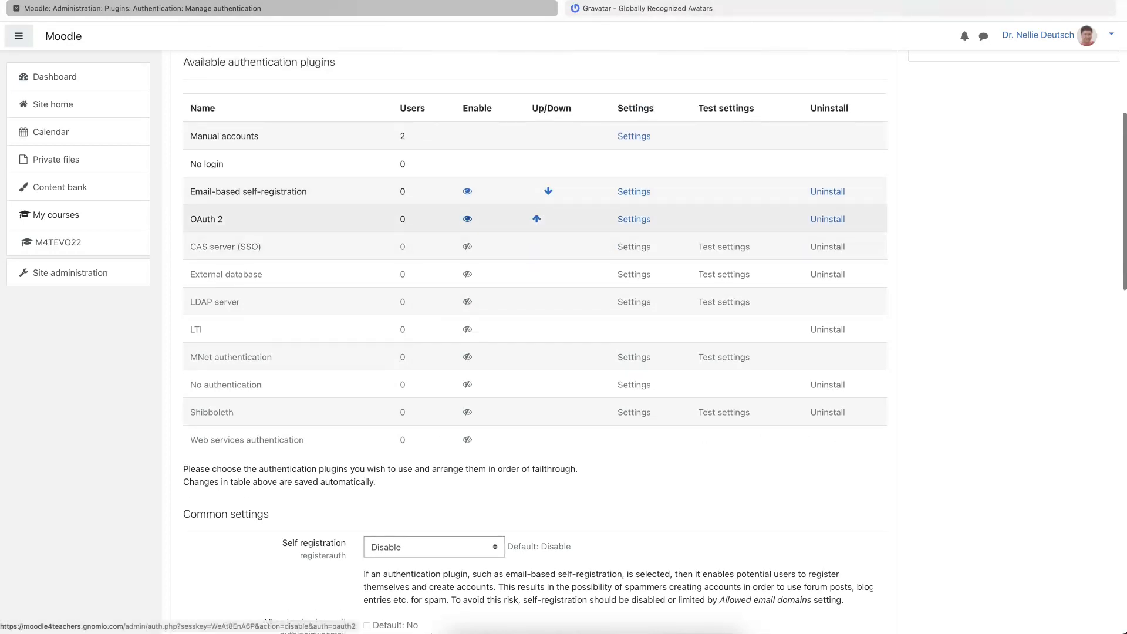
pyautogui.scroll(-5, 478, 284)
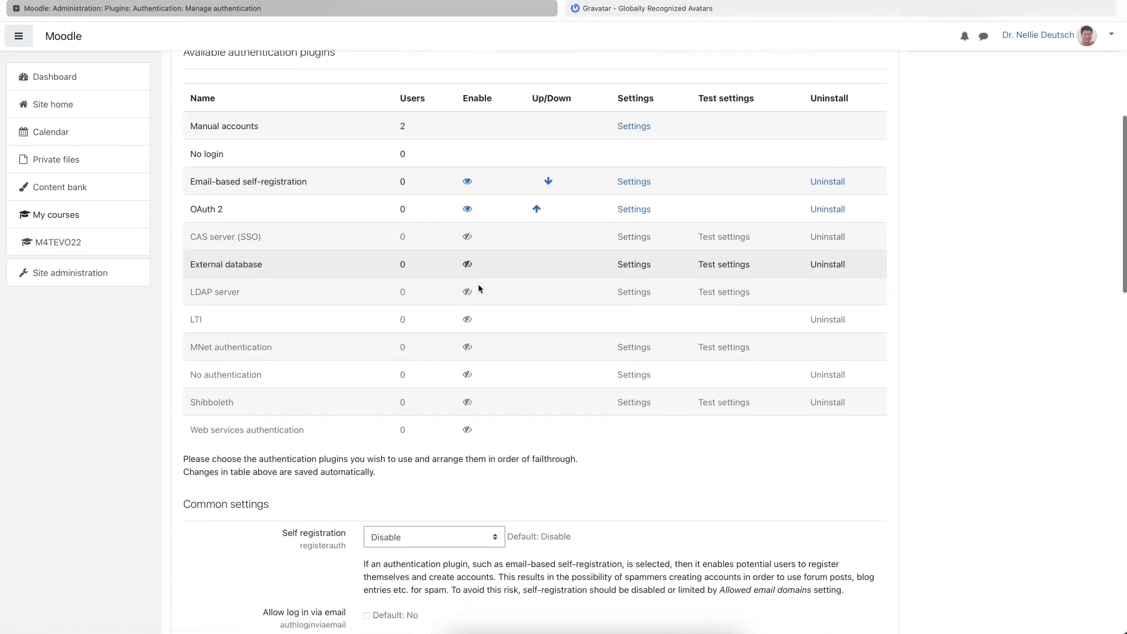
pyautogui.scroll(-1, 479, 287)
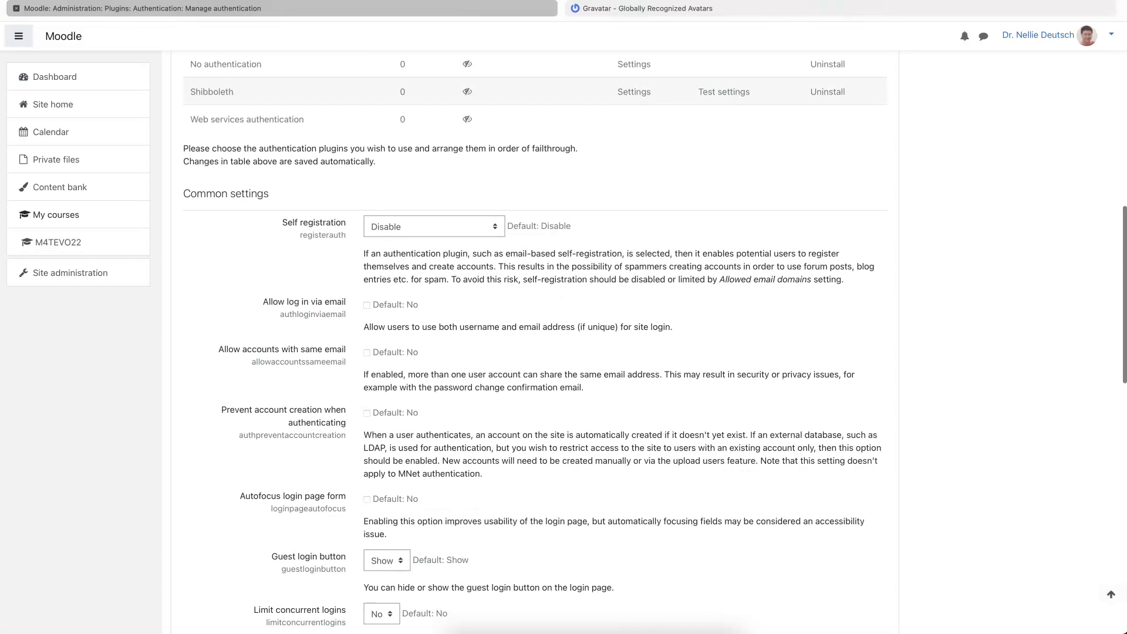
# - Set Self registration to Email-based self-registration and reload the Manage authentication page
pyautogui.click(496, 227)
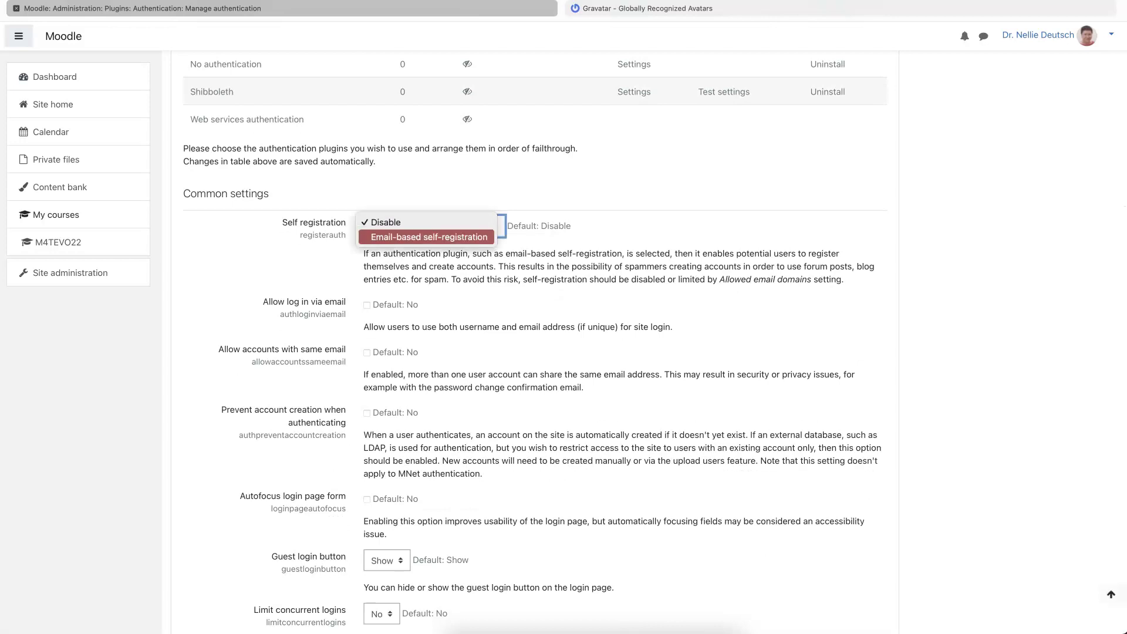
pyautogui.click(454, 239)
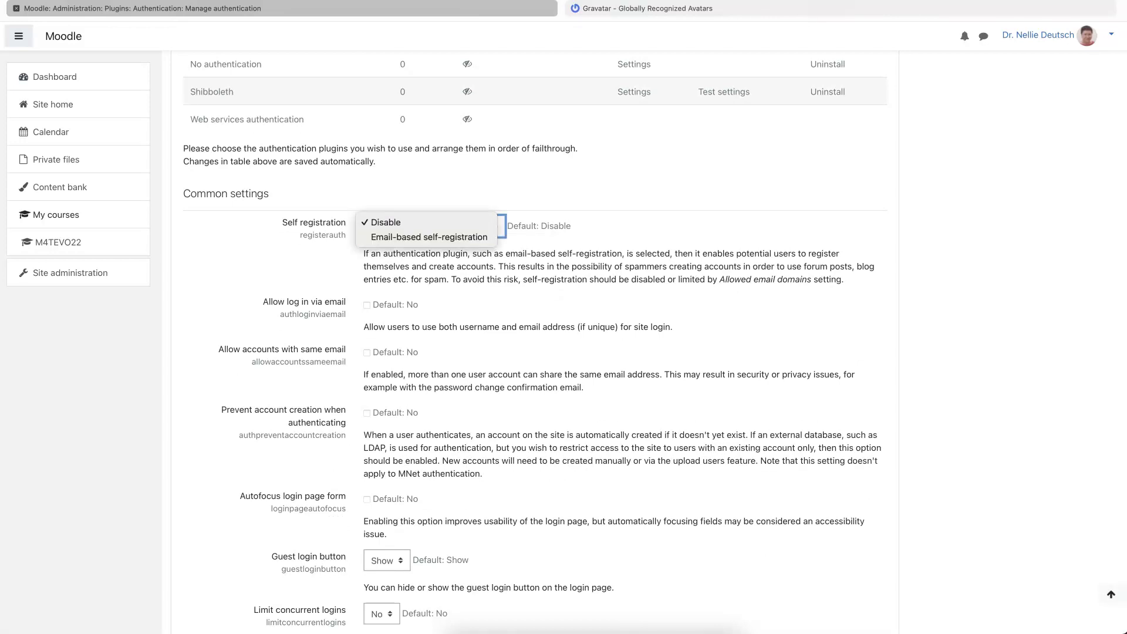
pyautogui.click(533, 240)
pyautogui.scroll(-10, 533, 240)
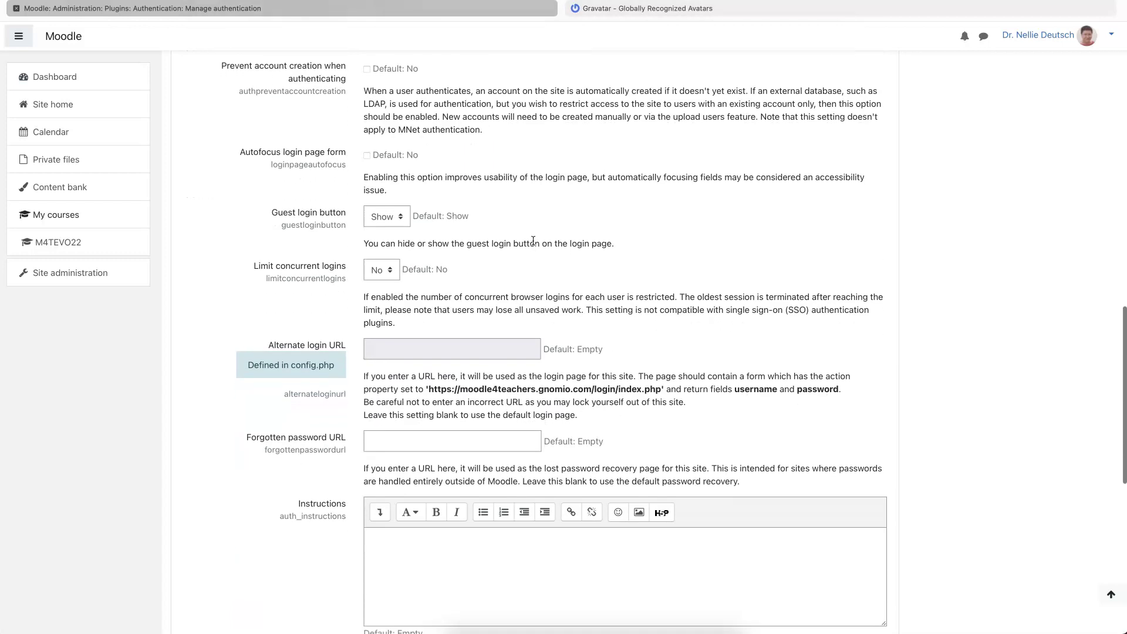
pyautogui.scroll(-9, 533, 239)
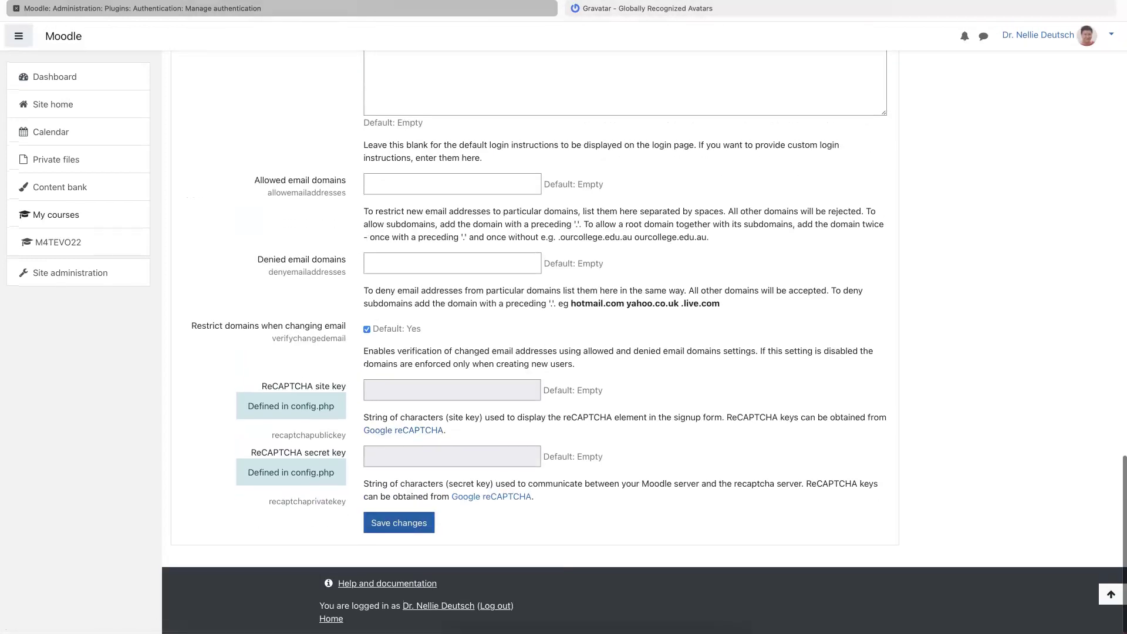
pyautogui.press('Return')
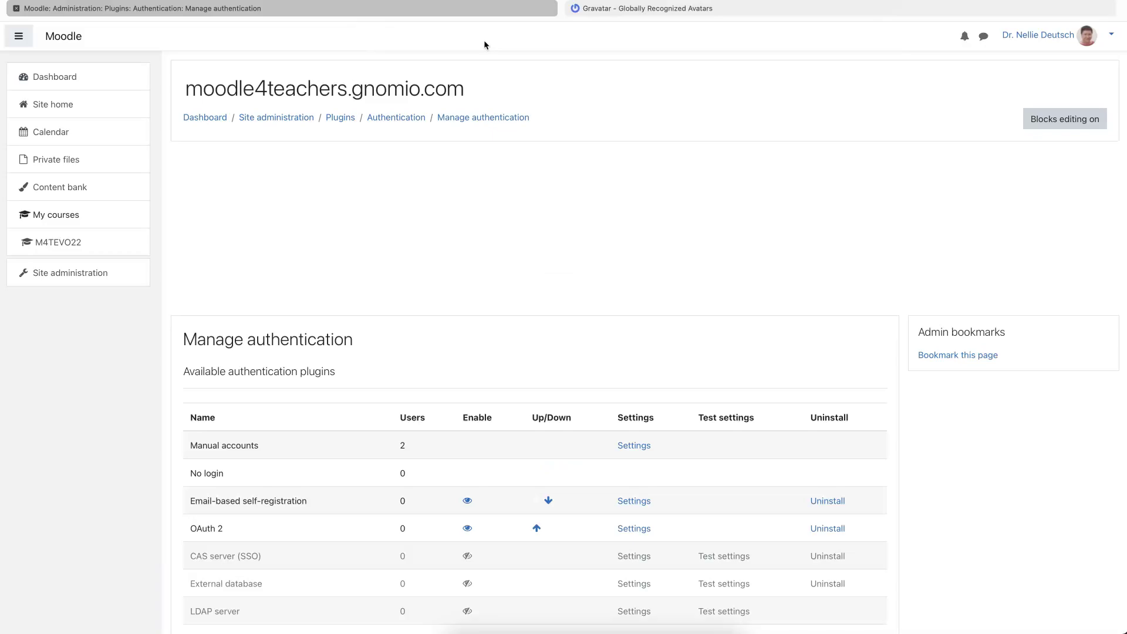
pyautogui.scroll(15, 478, 156)
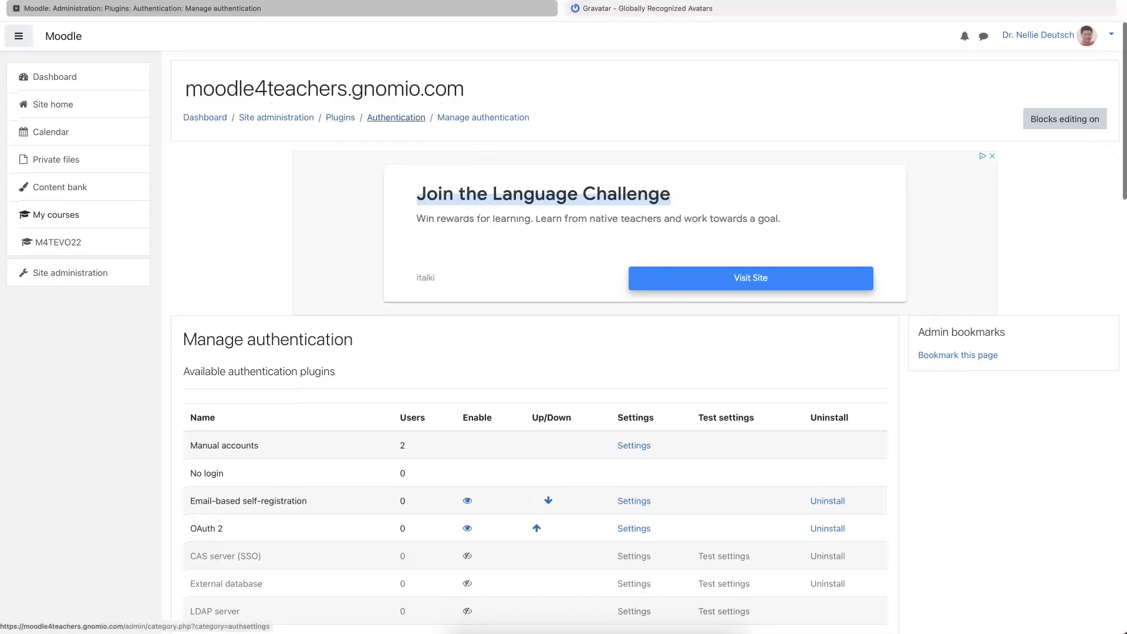
# - Search Site administration for Oauth2 and open the OAuth 2 services page
pyautogui.click(71, 273)
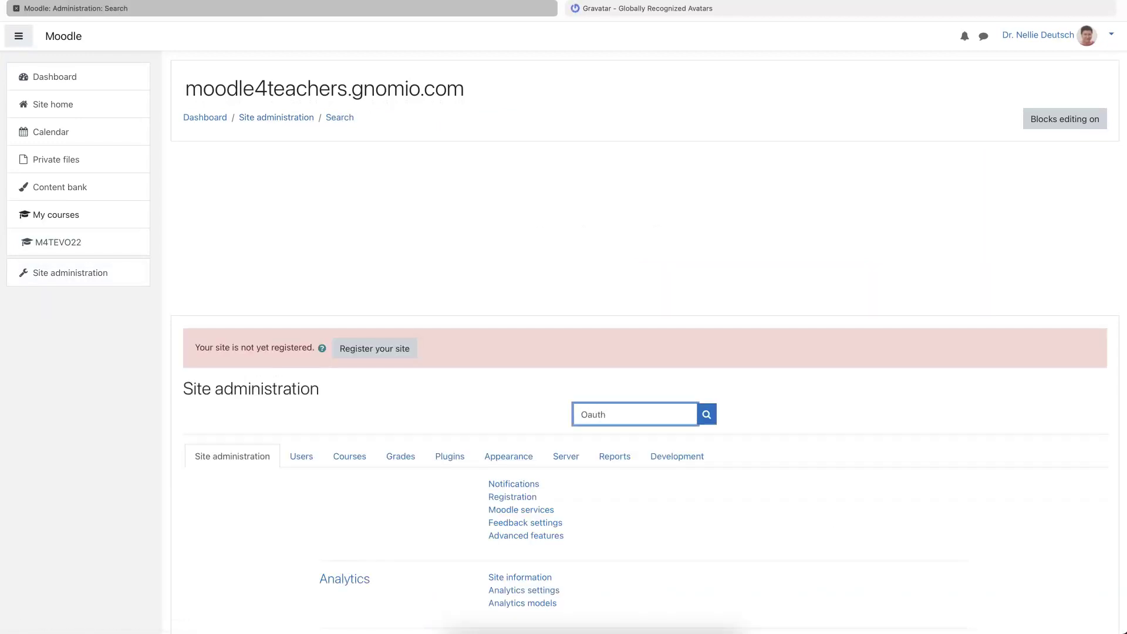
pyautogui.press('Return')
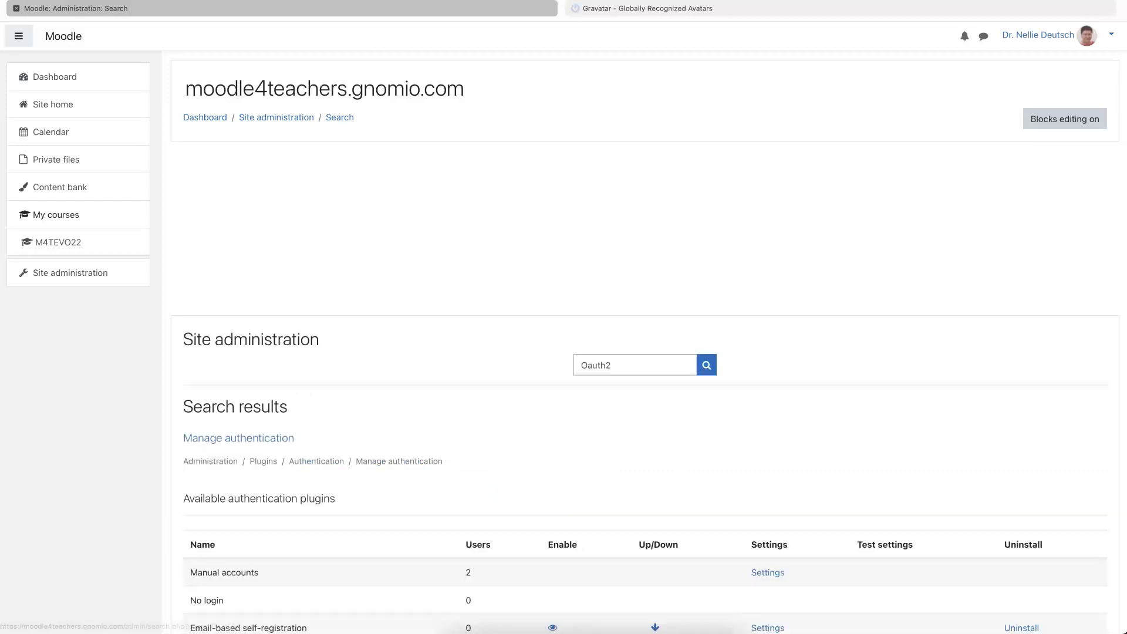
pyautogui.scroll(-6, 645, 352)
pyautogui.scroll(-1, 645, 352)
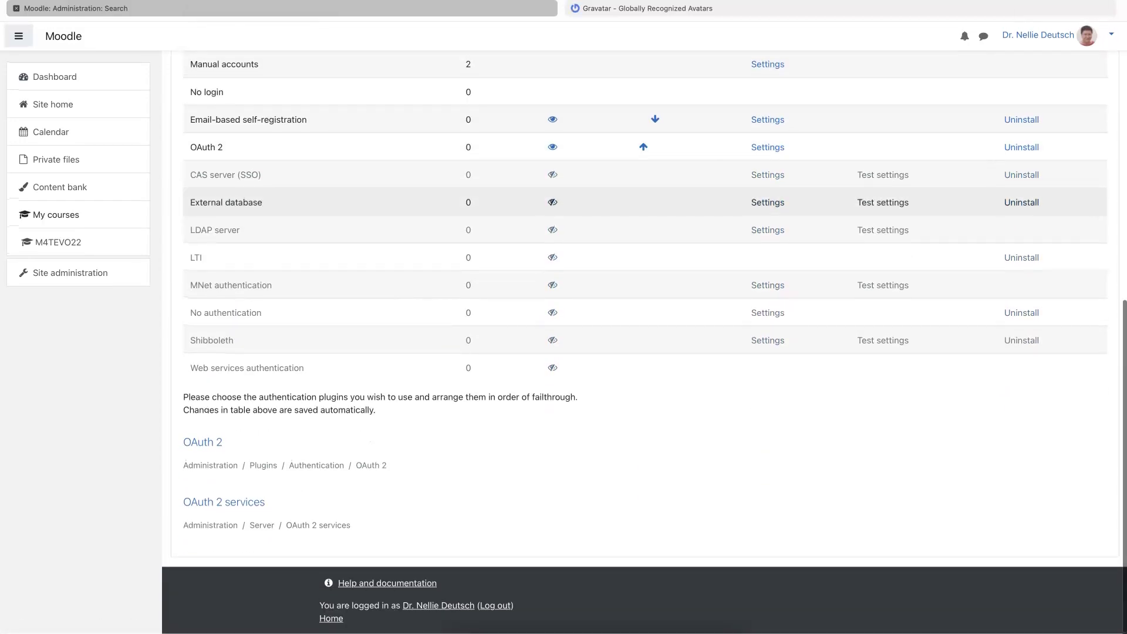
pyautogui.click(223, 502)
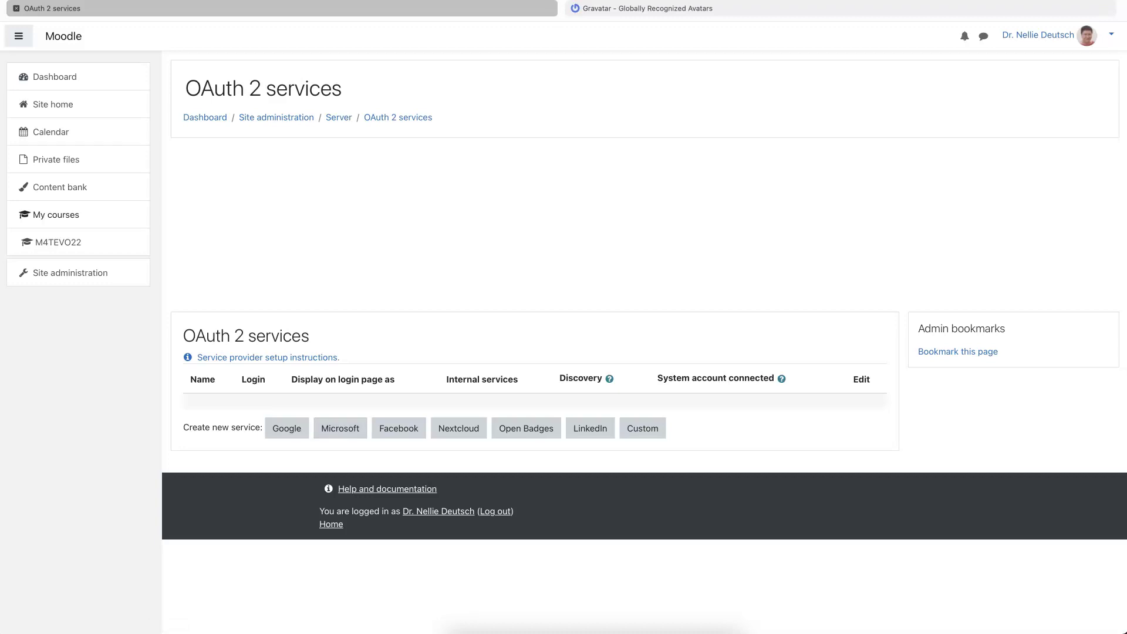
pyautogui.moveTo(264, 427); pyautogui.dragTo(892, 446)
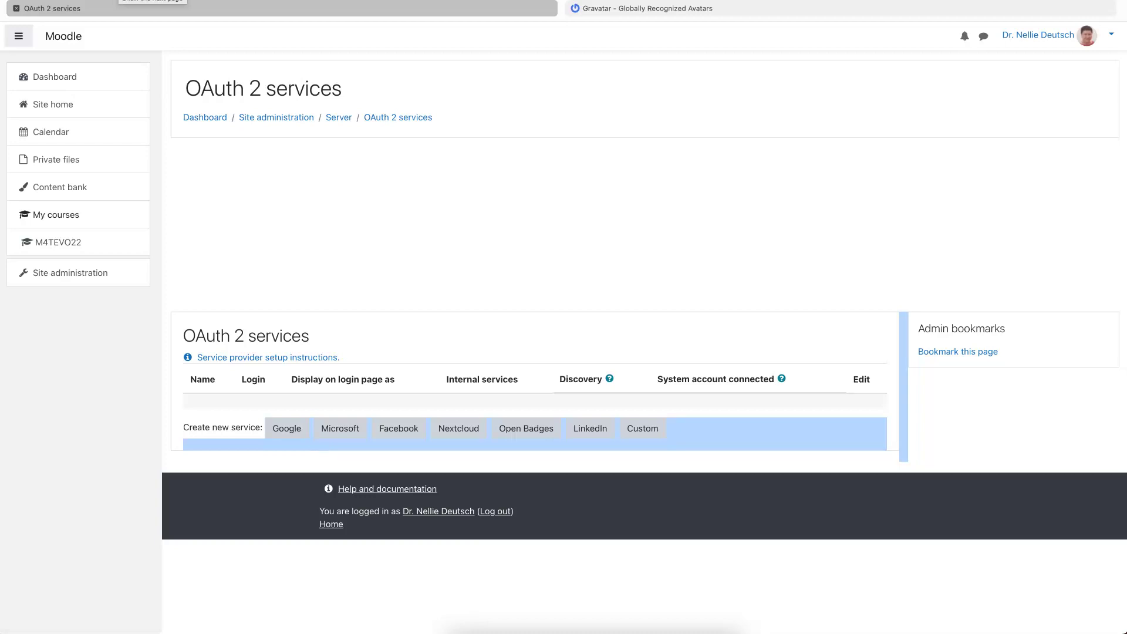
# - Return to Site administration and show the Plugins category links
pyautogui.click(275, 117)
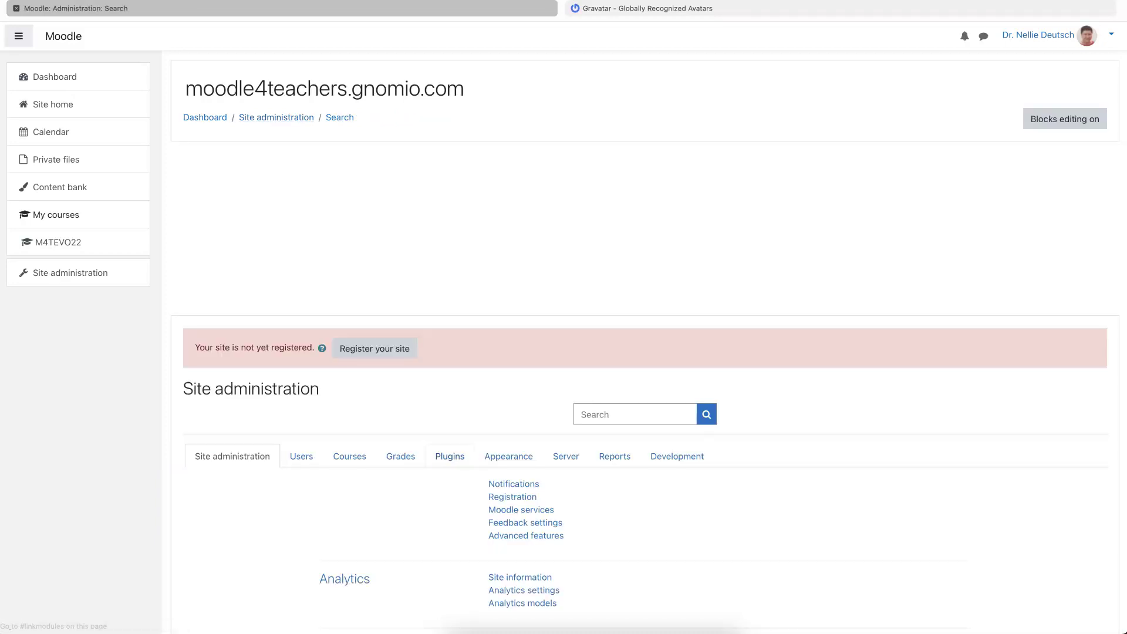
pyautogui.scroll(-3, 460, 452)
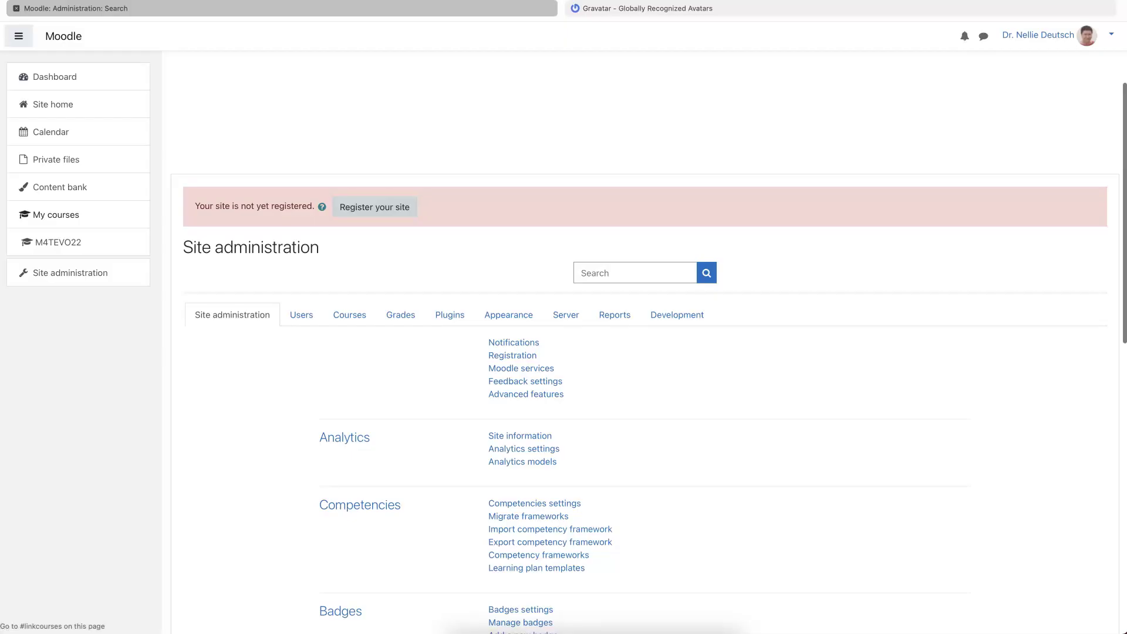
pyautogui.scroll(-12, 461, 452)
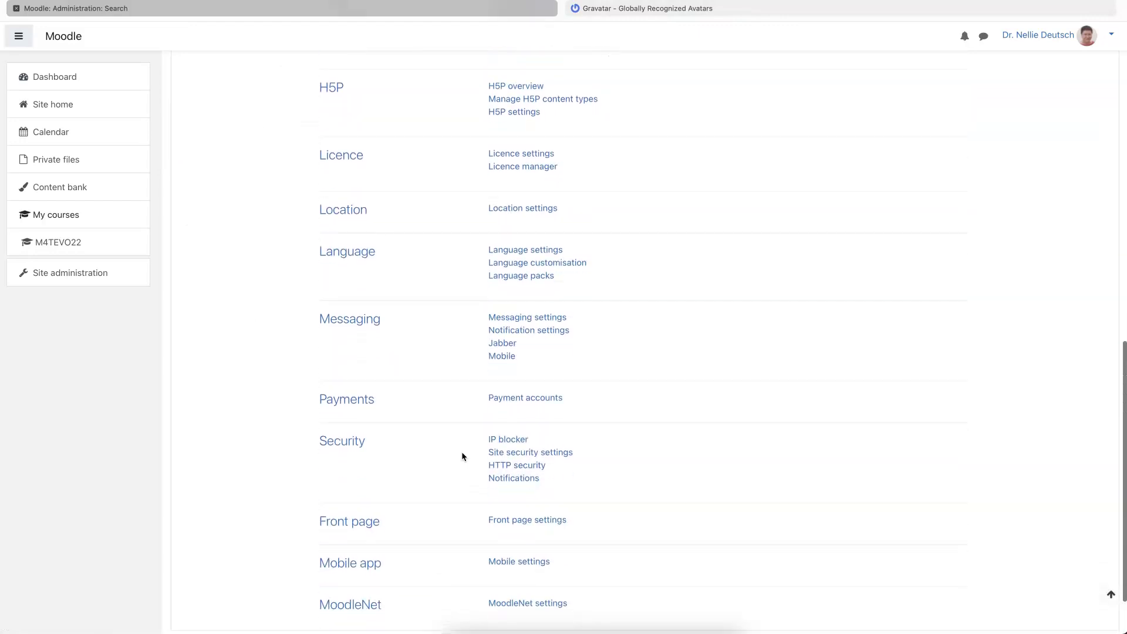
pyautogui.scroll(9, 461, 452)
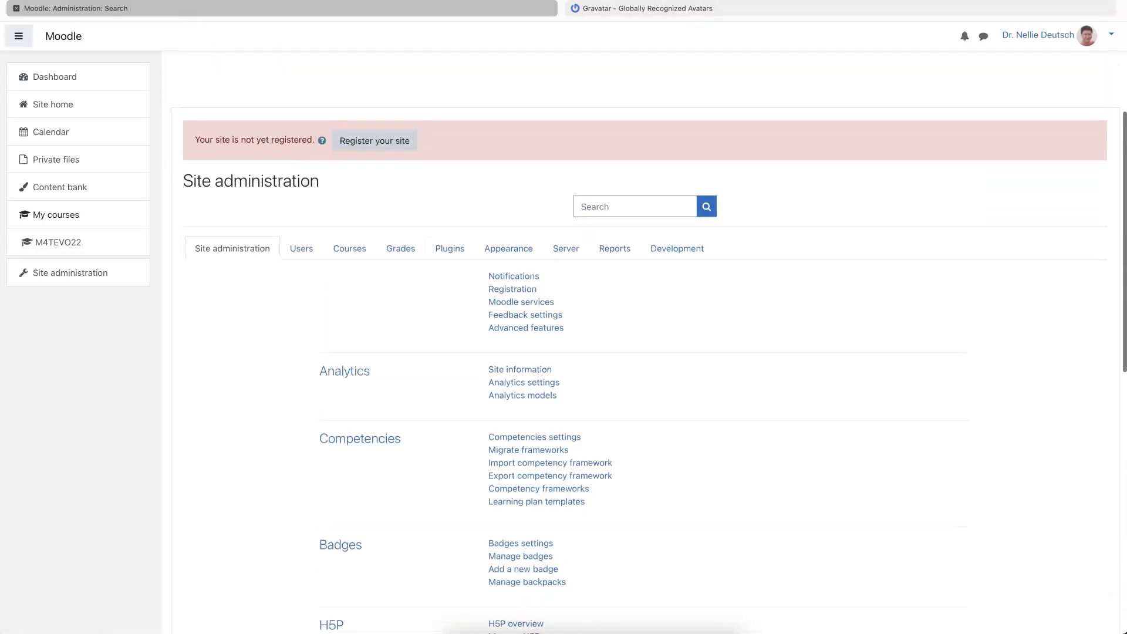
pyautogui.click(449, 249)
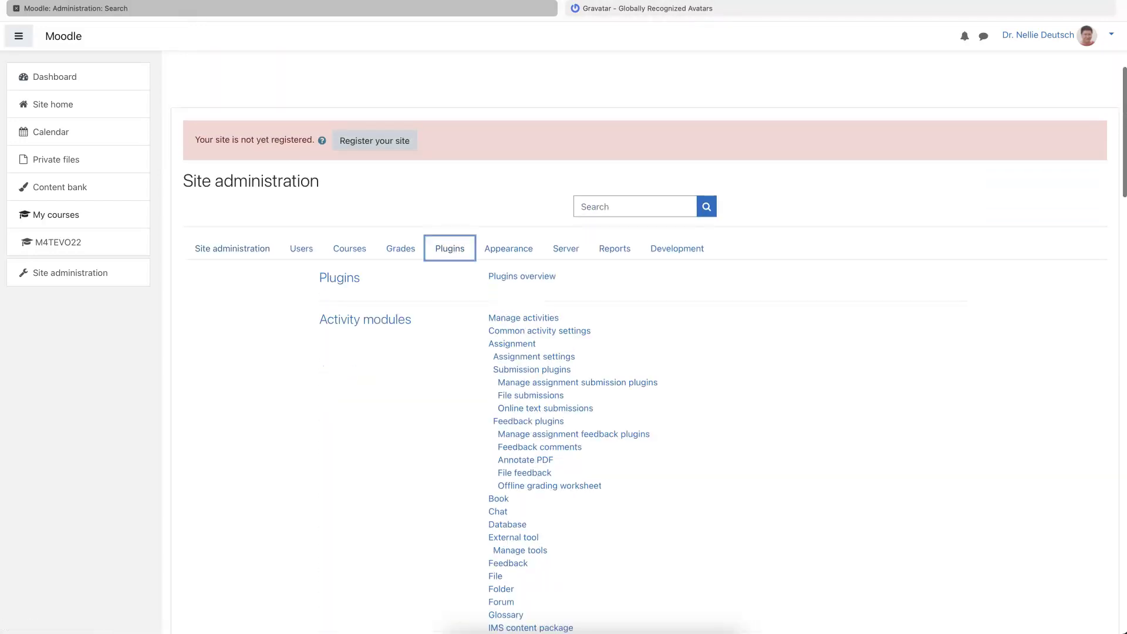
pyautogui.scroll(-7, 451, 387)
pyautogui.scroll(8, 450, 386)
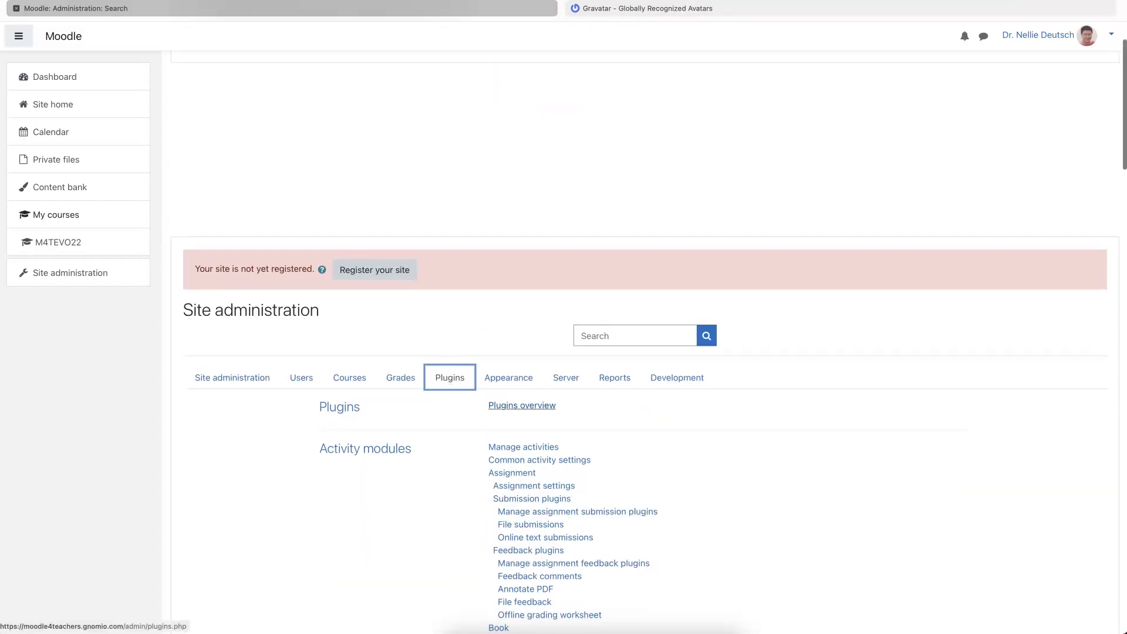
# - Open Plugins overview and look through the table of 417 installed plugins
pyautogui.click(515, 406)
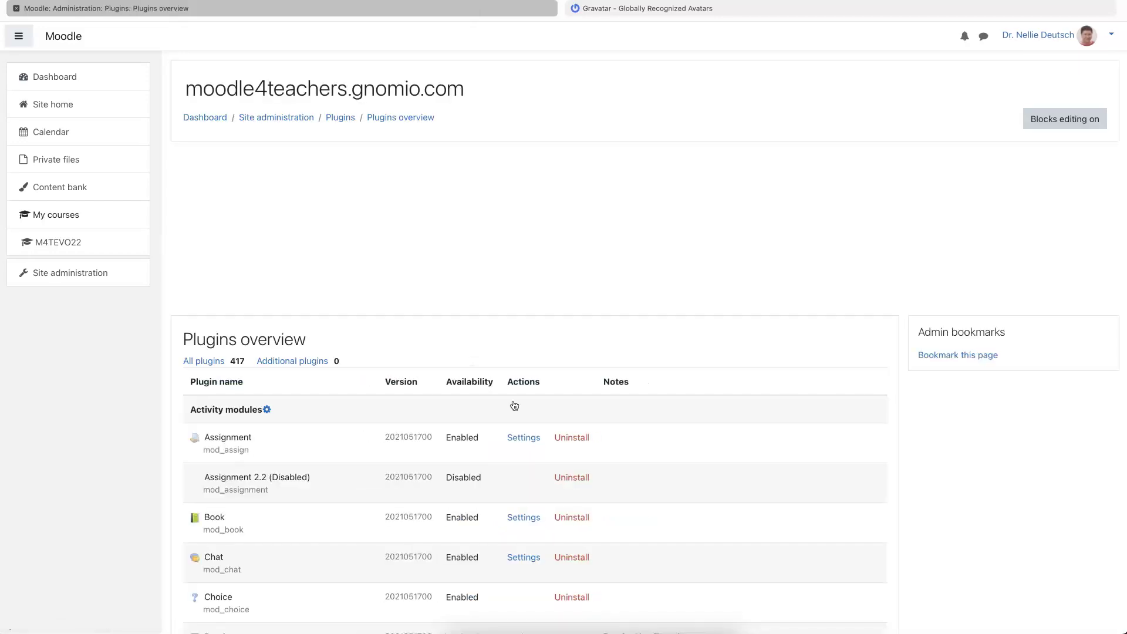
pyautogui.scroll(-1, 515, 407)
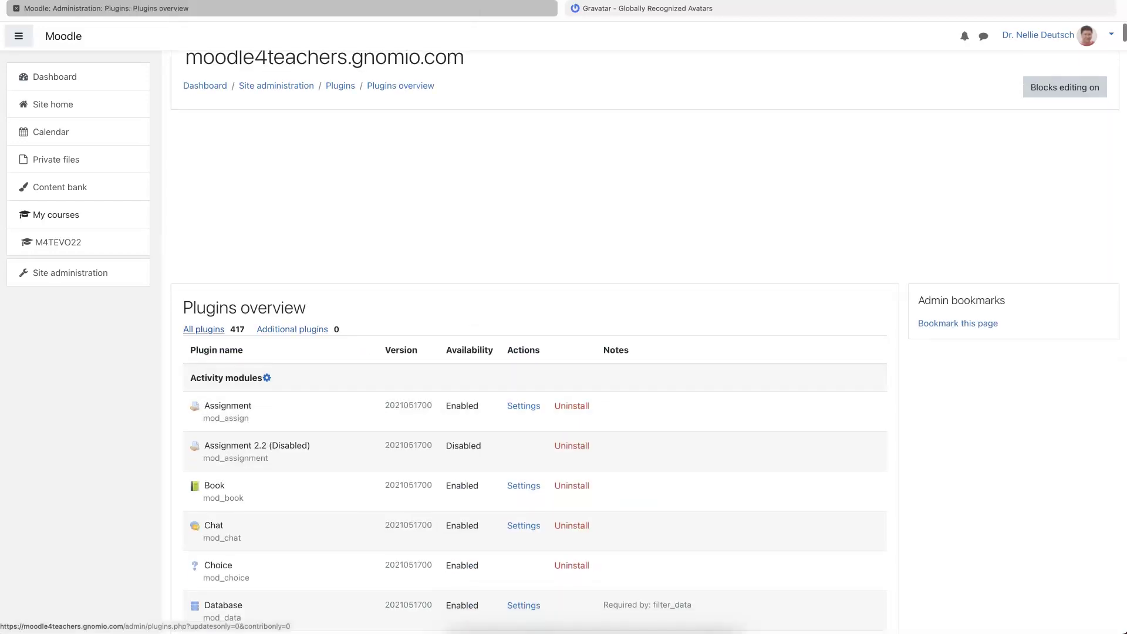
pyautogui.scroll(-15, 448, 357)
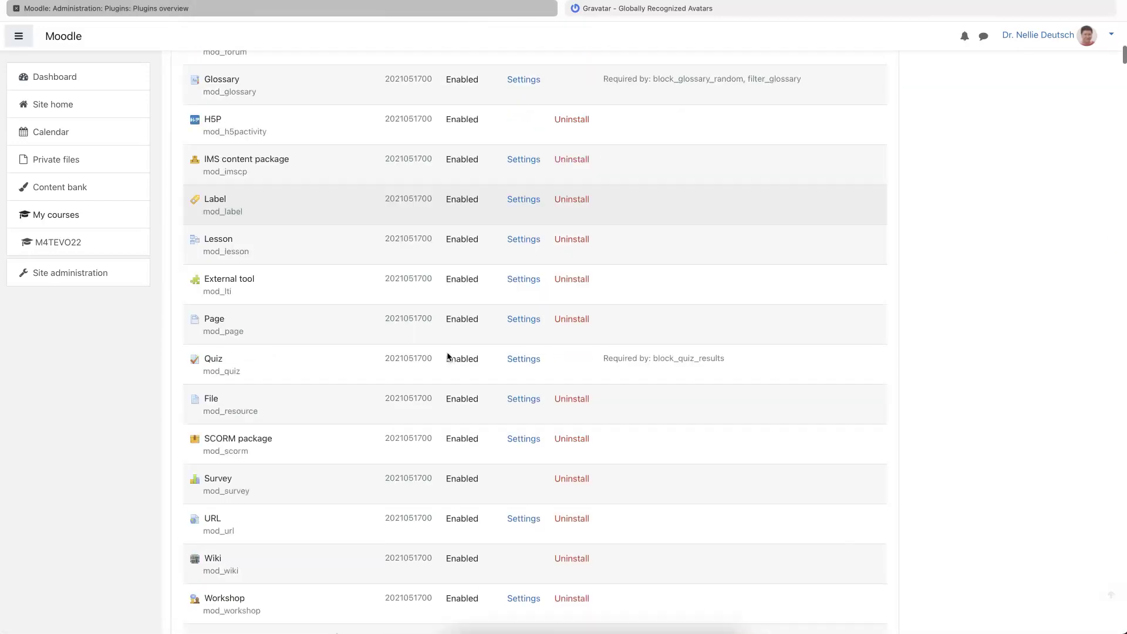
pyautogui.scroll(-13, 448, 356)
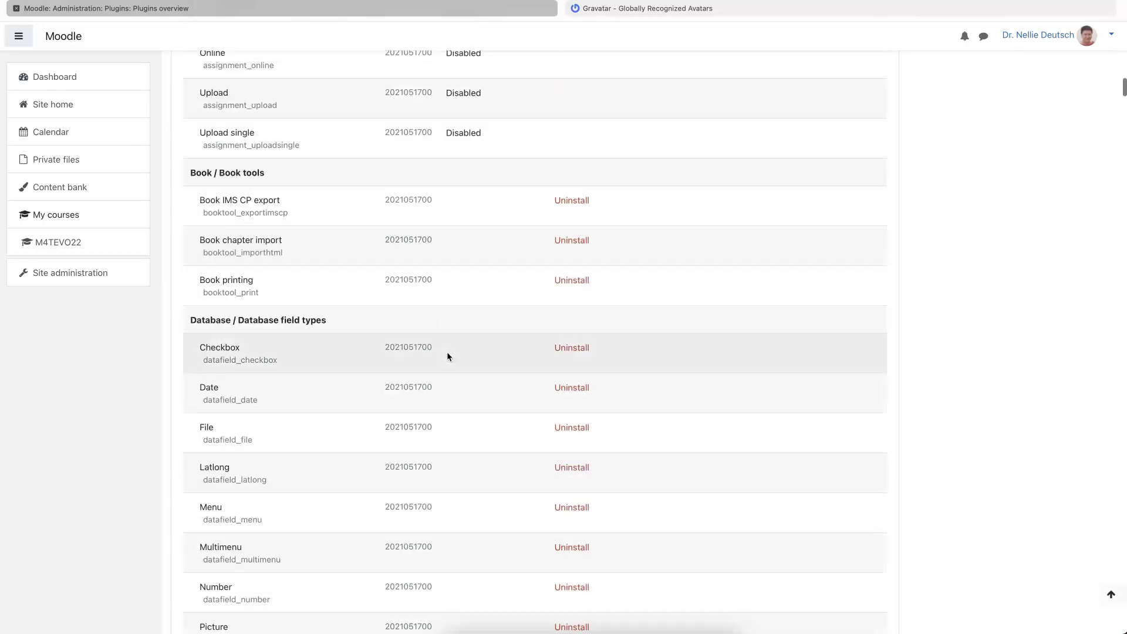
pyautogui.scroll(8, 447, 356)
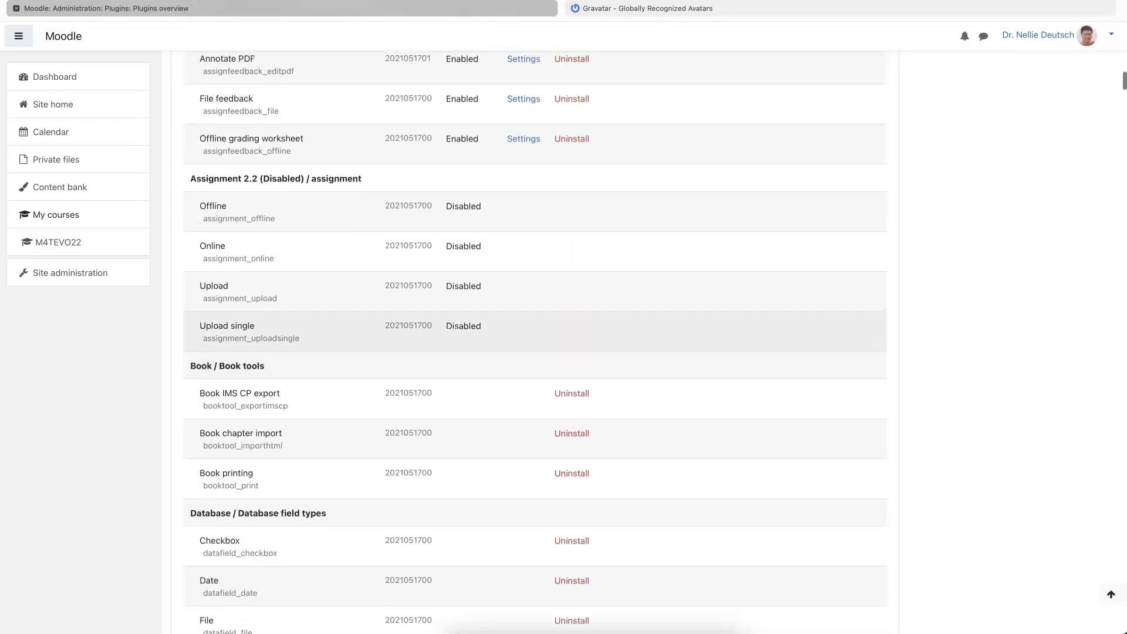
pyautogui.scroll(20, 440, 346)
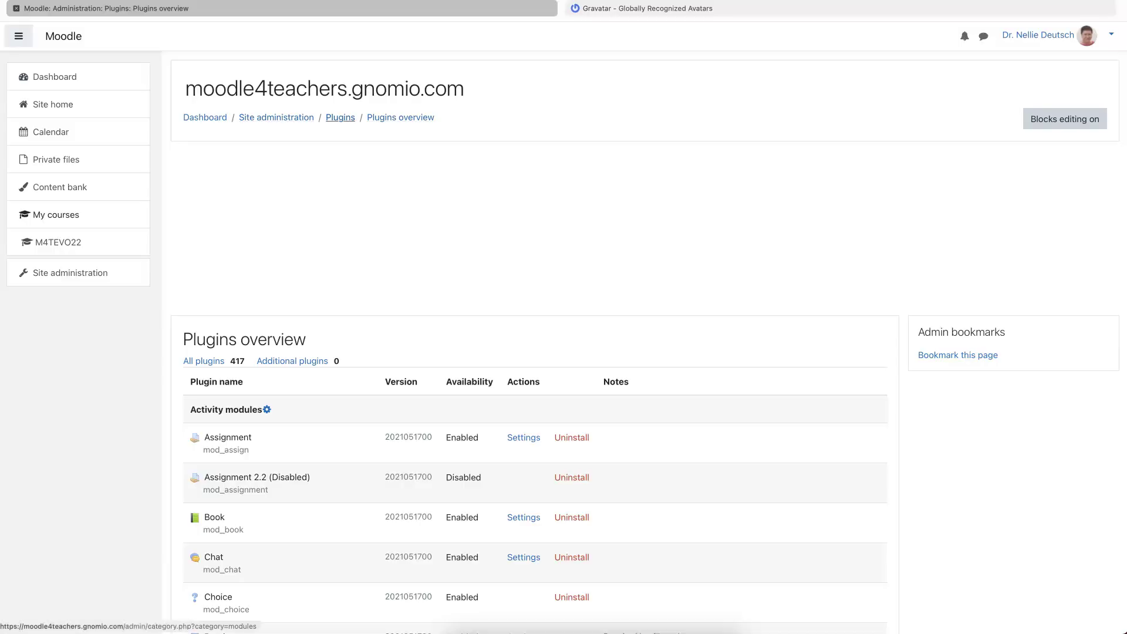
# - Open the Plugins category page and scroll through its links, including Authentication and Blocks
pyautogui.click(340, 119)
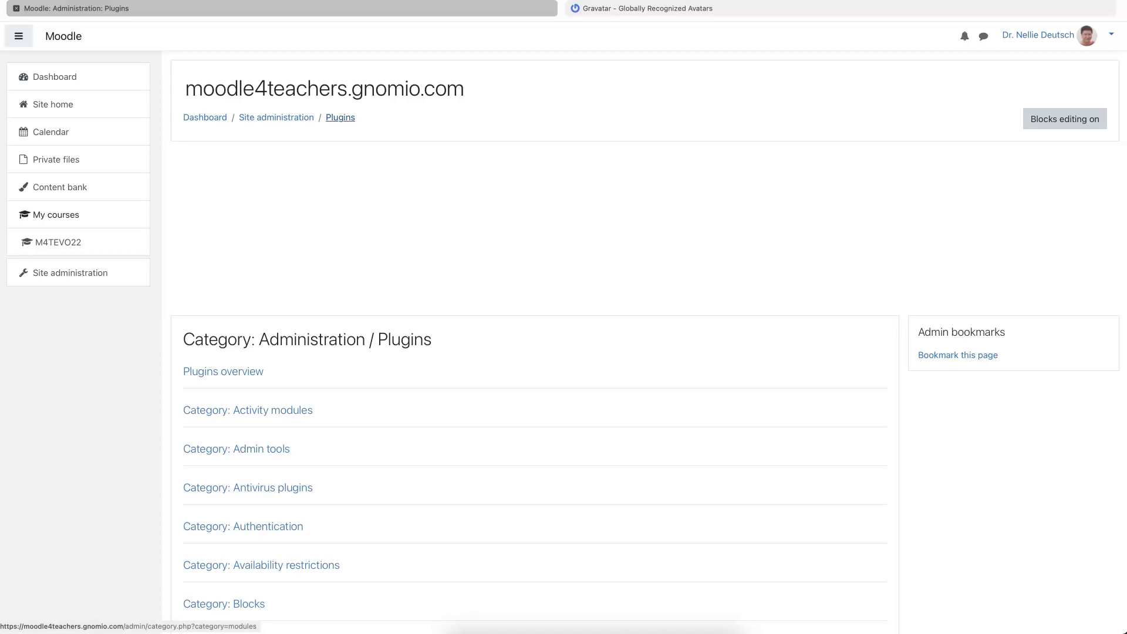
pyautogui.scroll(-1, 340, 117)
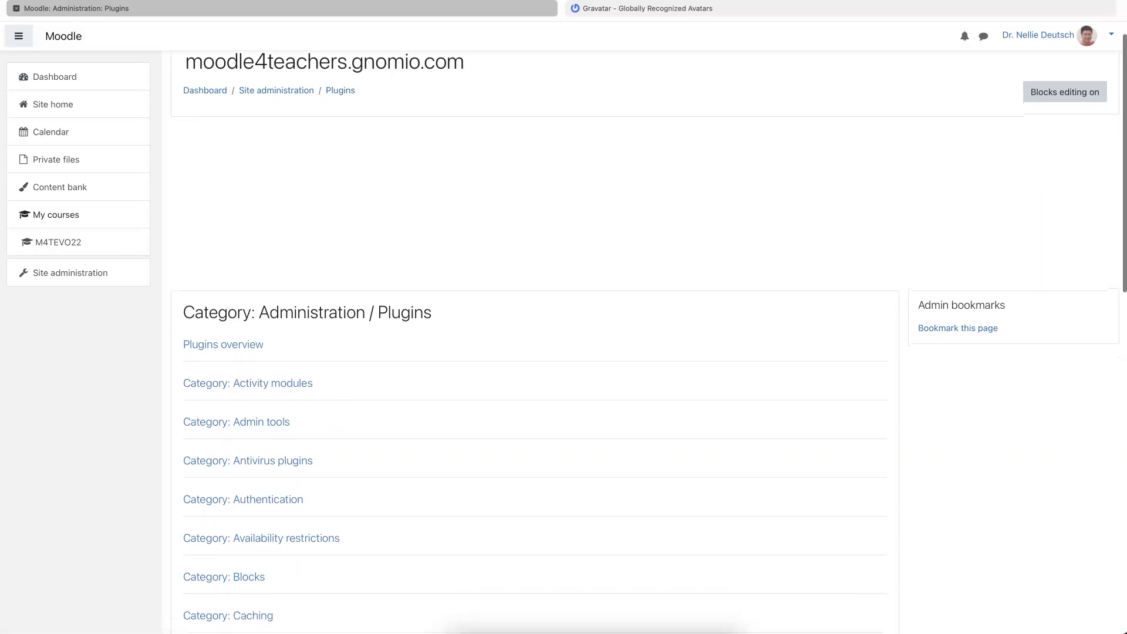
pyautogui.scroll(-3, 252, 362)
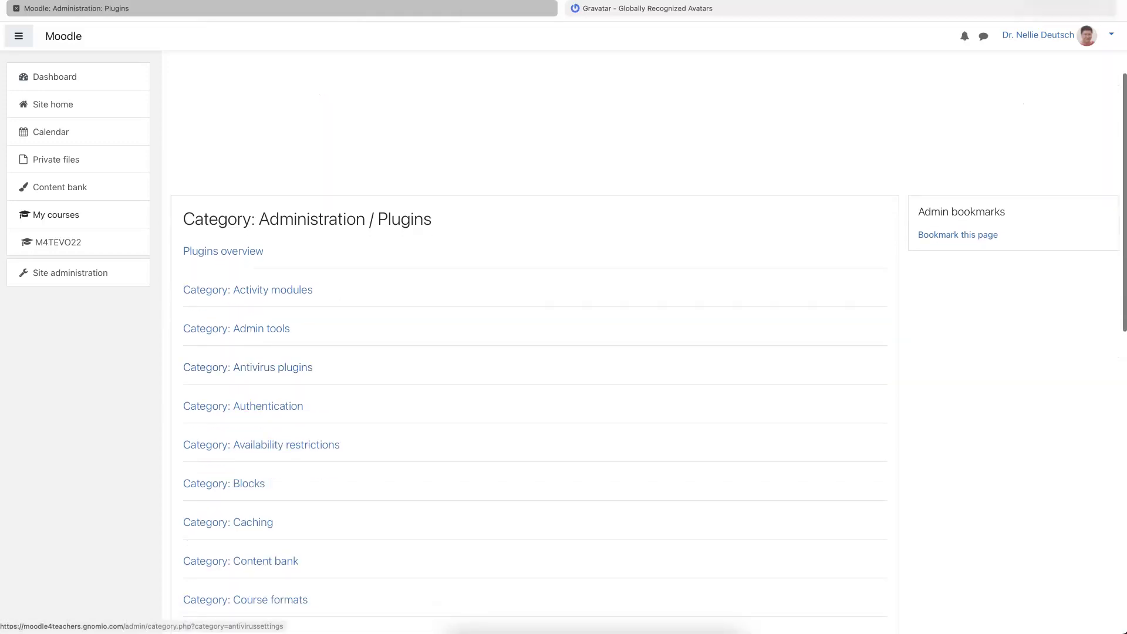
pyautogui.scroll(-6, 291, 378)
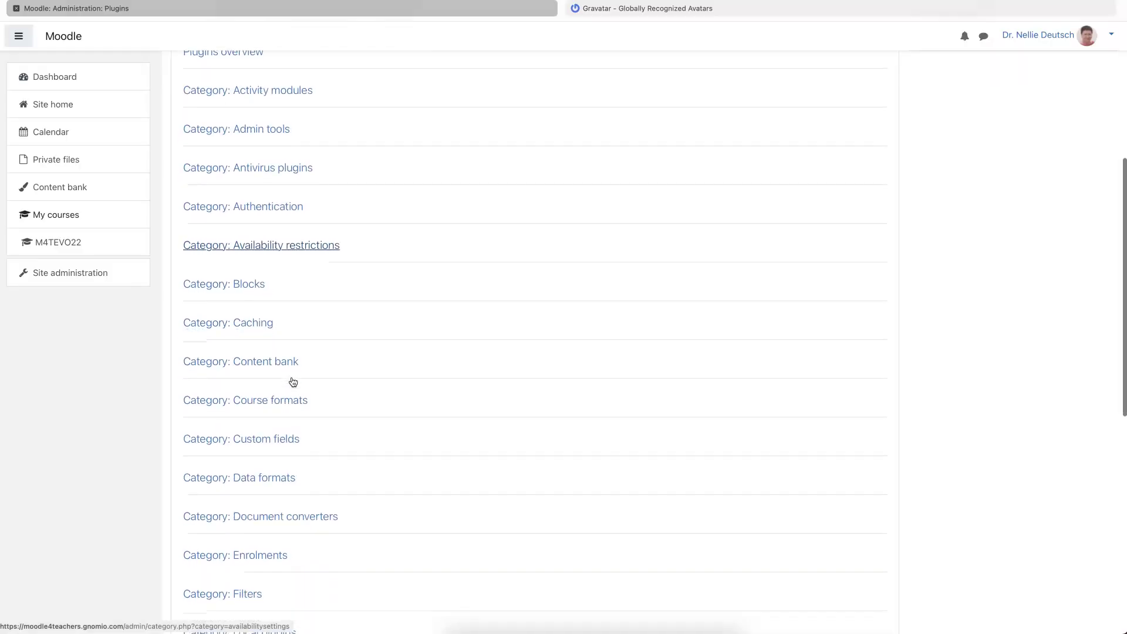
pyautogui.scroll(-4, 291, 381)
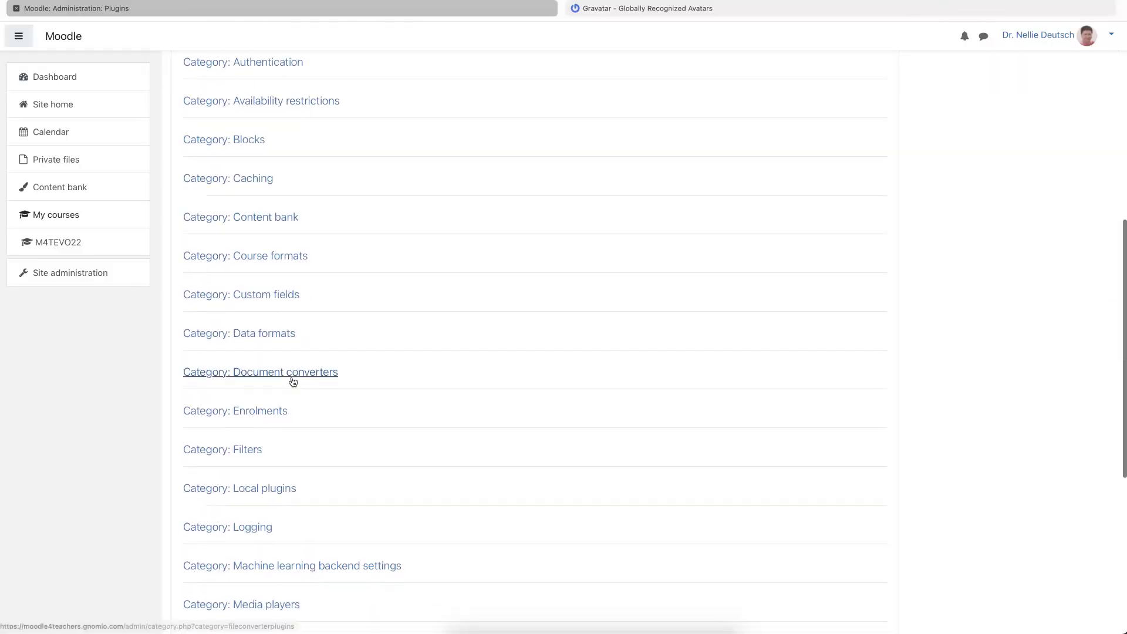
pyautogui.scroll(-4, 292, 382)
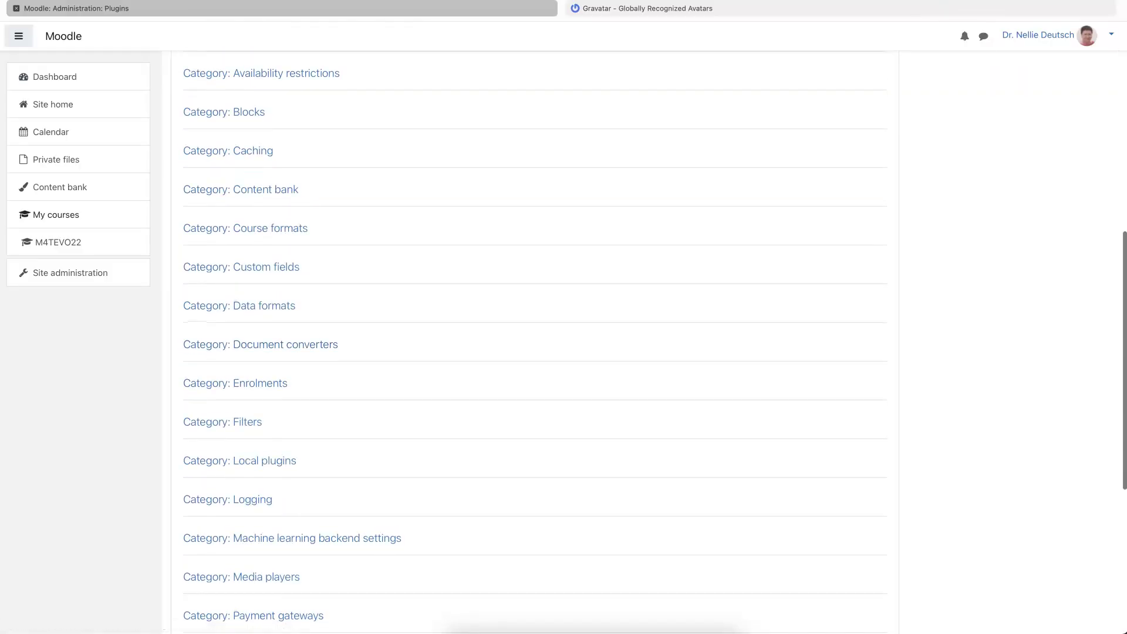
pyautogui.scroll(-2, 353, 378)
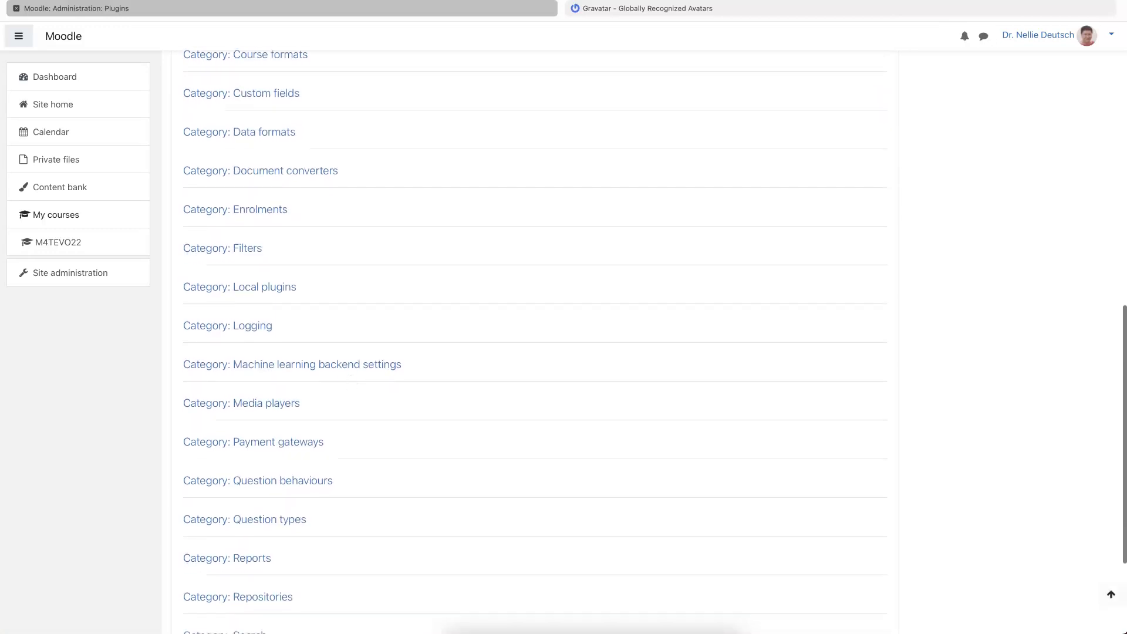
pyautogui.scroll(-2, 312, 379)
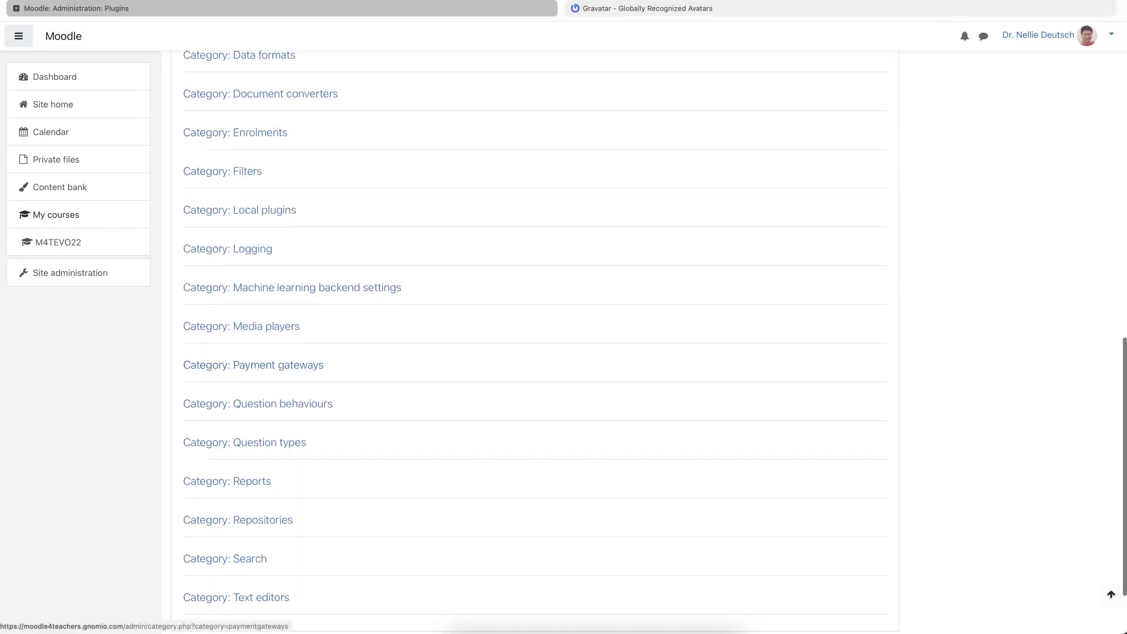
pyautogui.scroll(2, 310, 370)
pyautogui.scroll(-4, 310, 368)
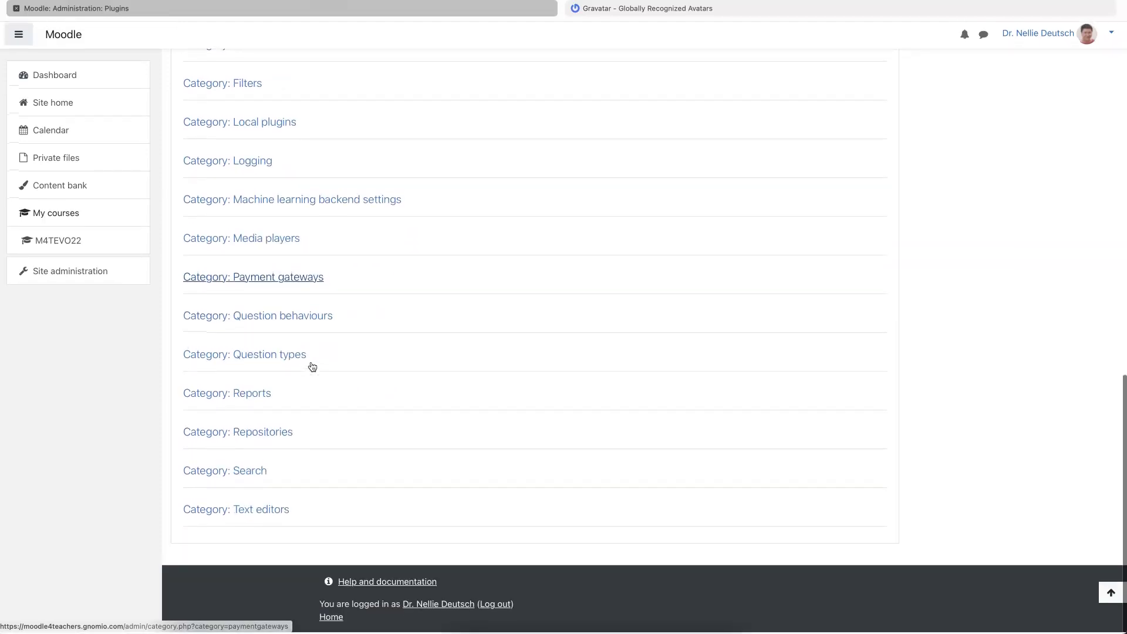
pyautogui.scroll(12, 312, 366)
pyautogui.scroll(10, 311, 366)
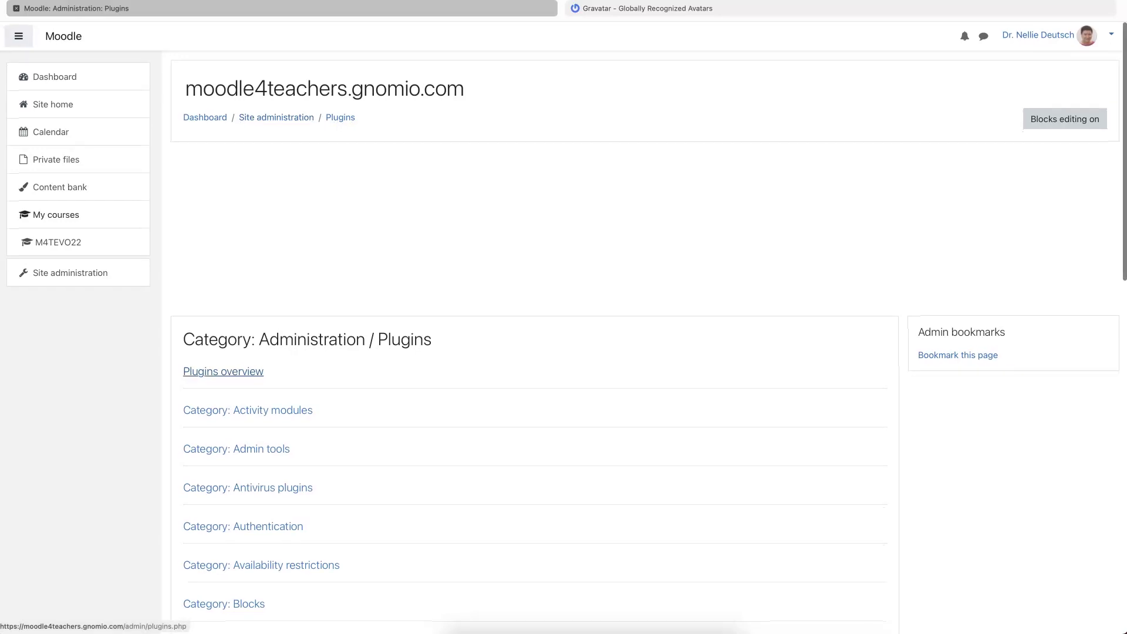
pyautogui.scroll(-3, 270, 411)
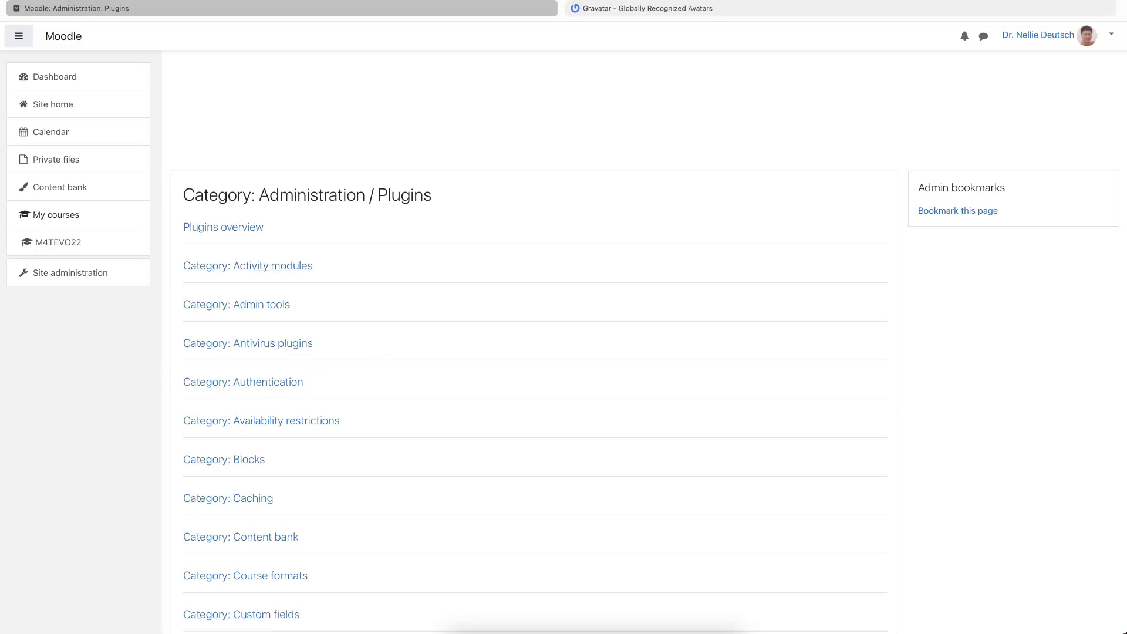
pyautogui.click(243, 382)
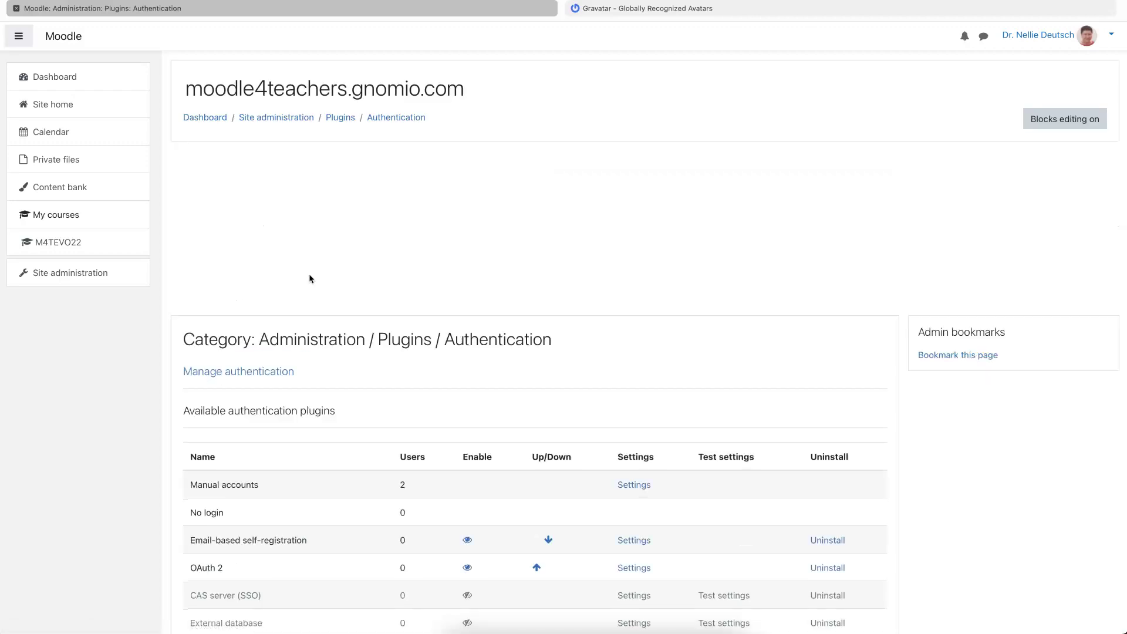
pyautogui.scroll(-15, 308, 273)
pyautogui.scroll(-3, 310, 278)
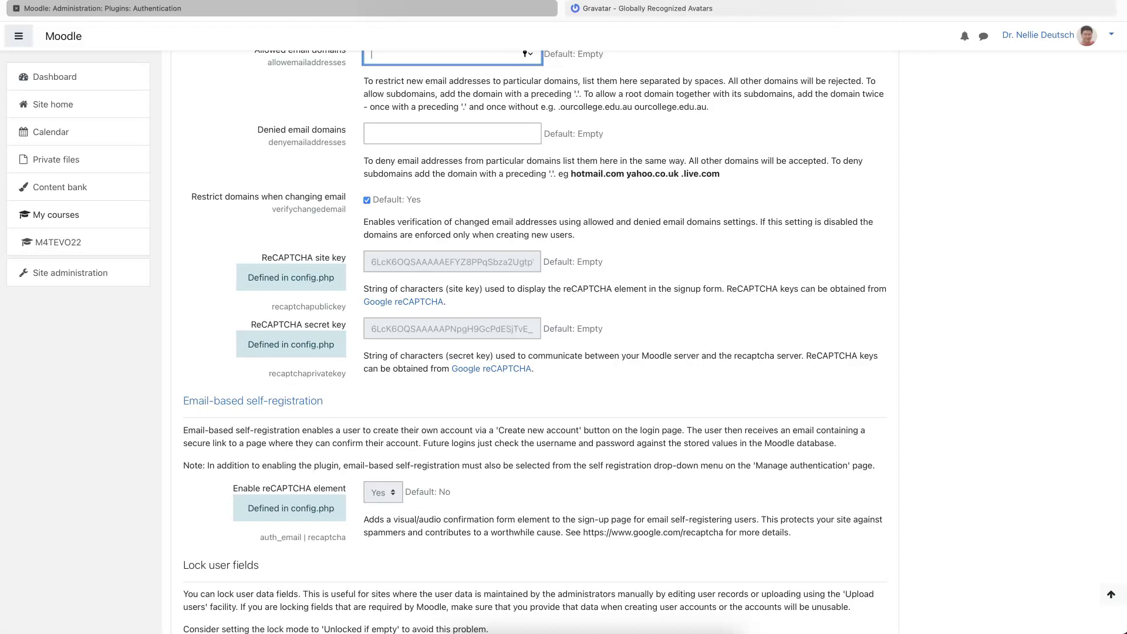
pyautogui.scroll(-12, 389, 252)
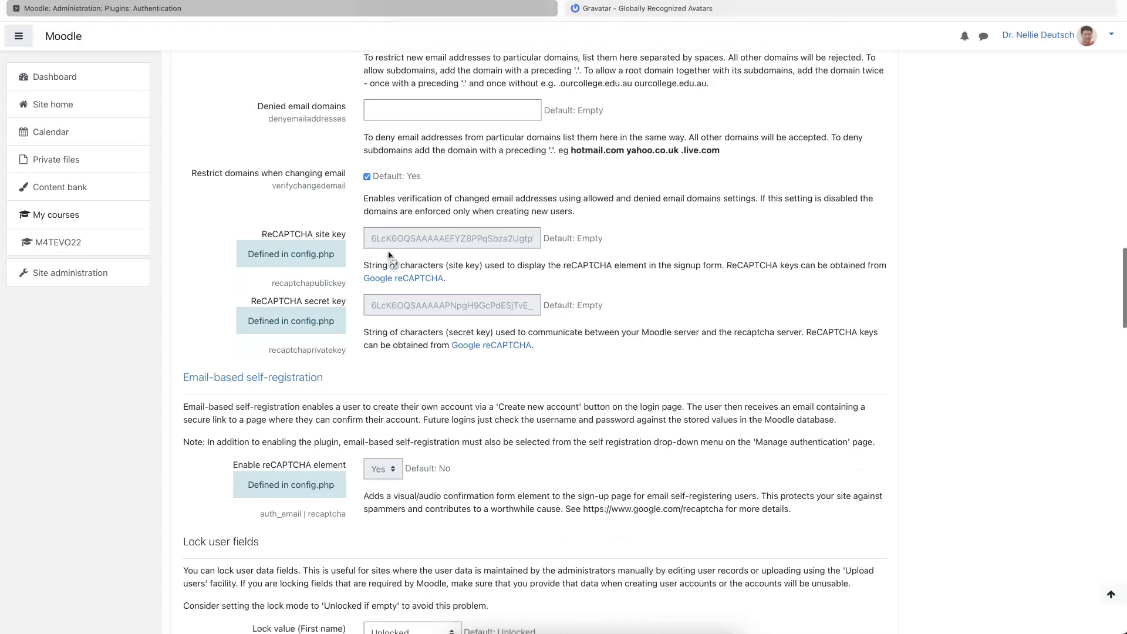
pyautogui.scroll(-4, 388, 252)
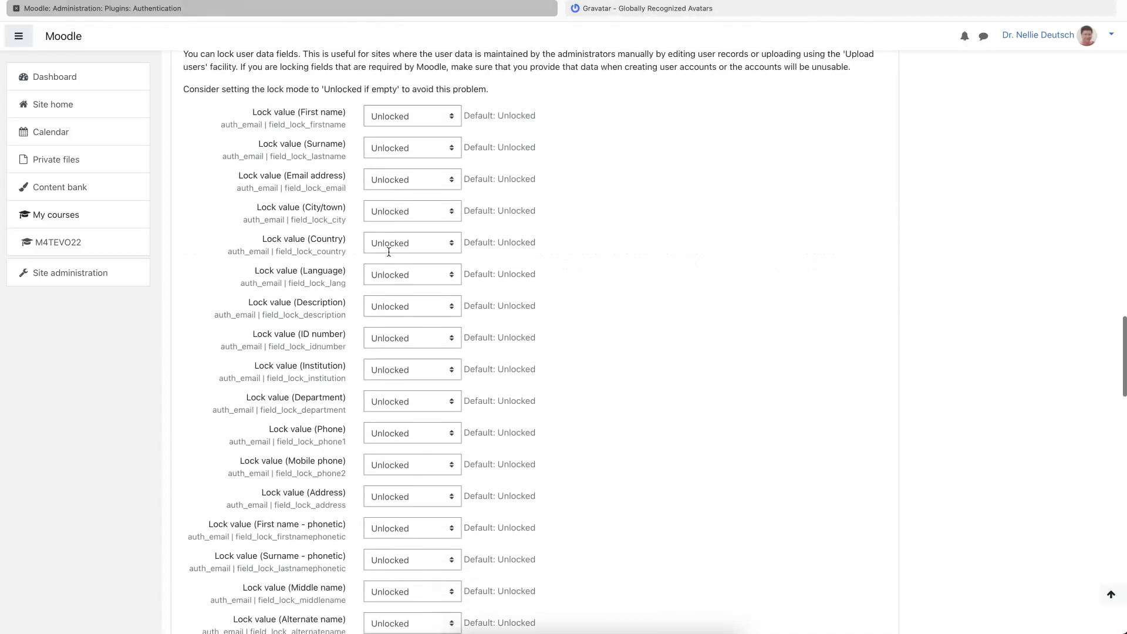
pyautogui.scroll(20, 388, 252)
pyautogui.scroll(8, 389, 252)
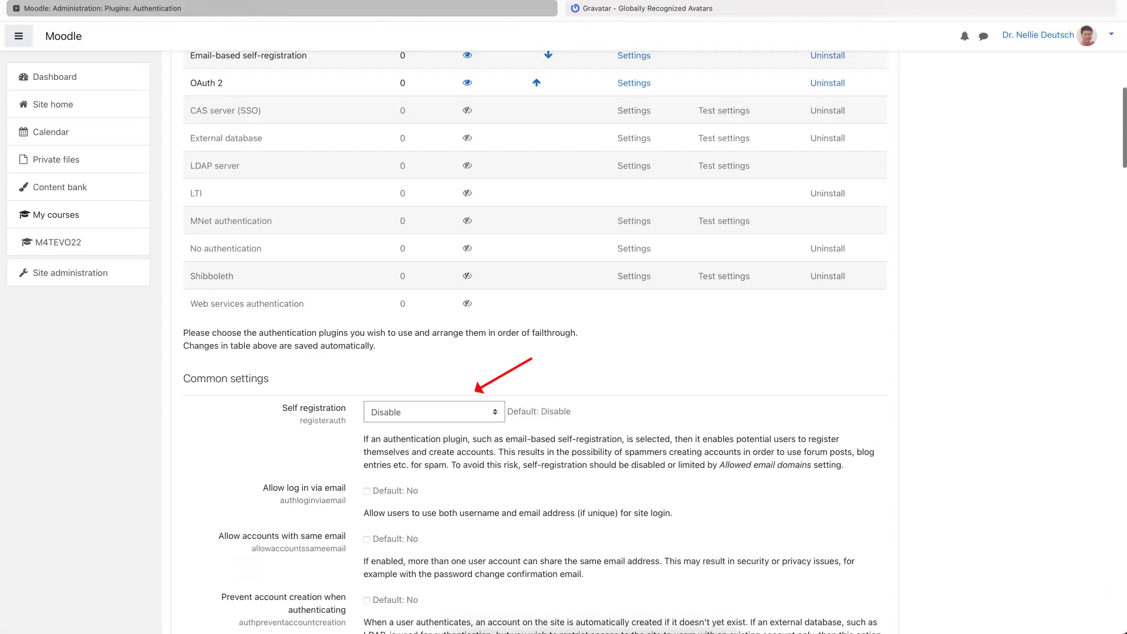
# - Set Self registration to Email-based self-registration
pyautogui.click(434, 411)
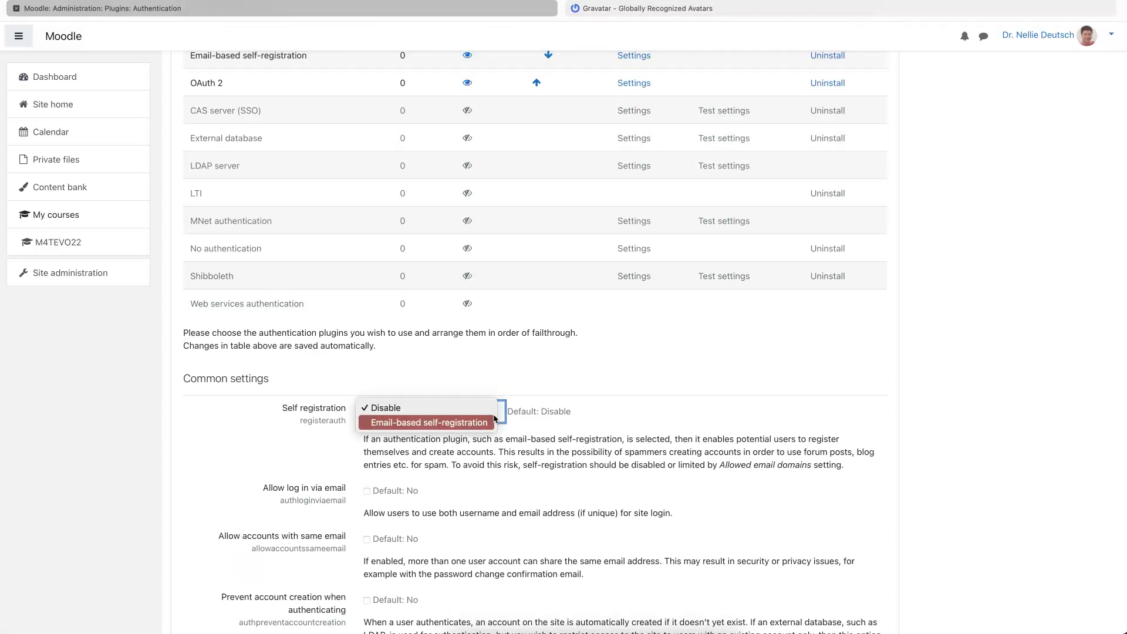
pyautogui.click(429, 422)
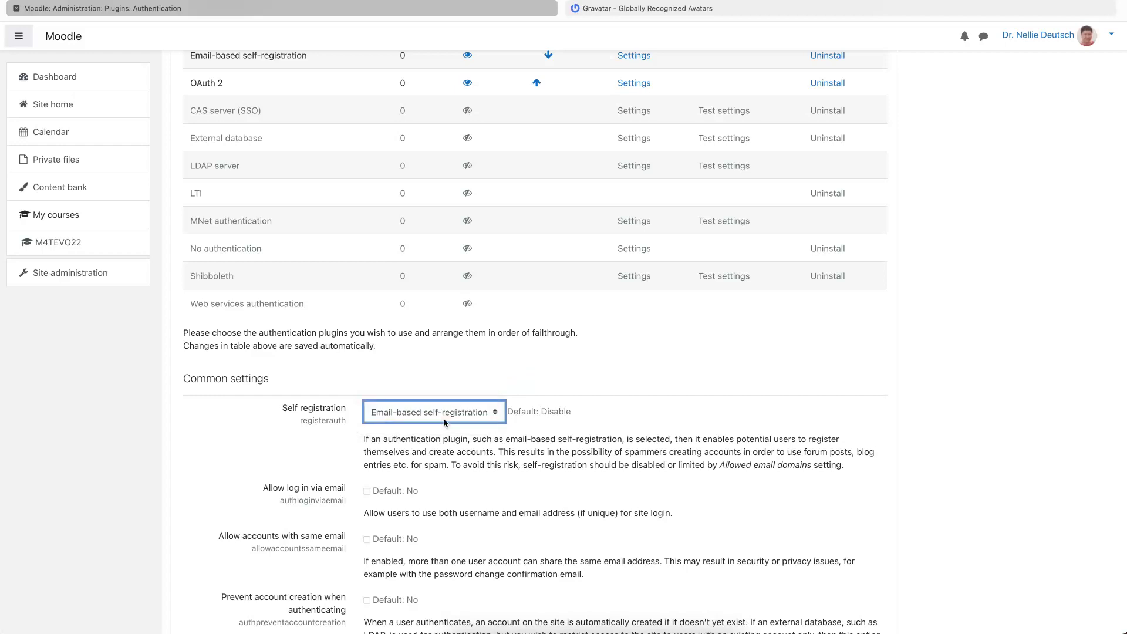
pyautogui.scroll(-1, 444, 422)
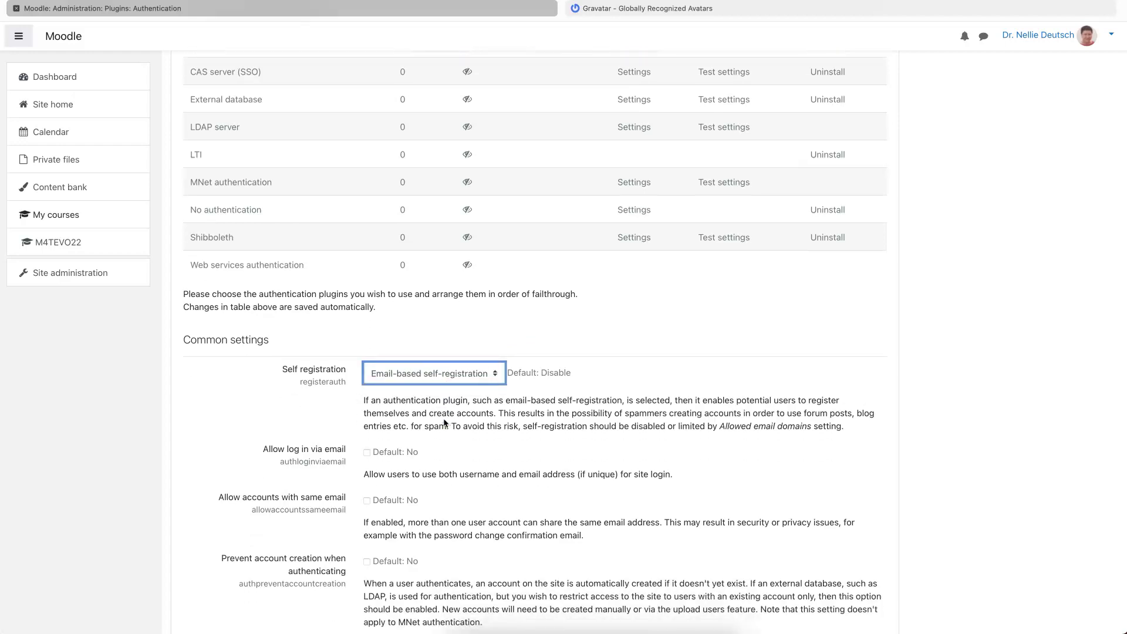
pyautogui.scroll(-1, 444, 422)
pyautogui.scroll(-5, 443, 418)
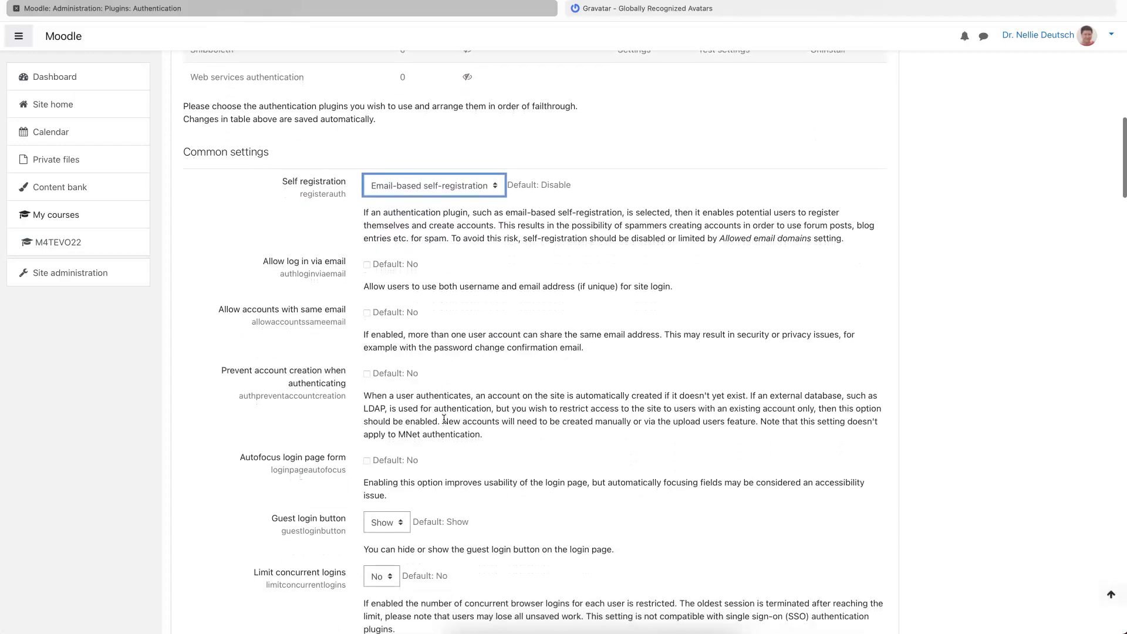
pyautogui.scroll(1, 534, 341)
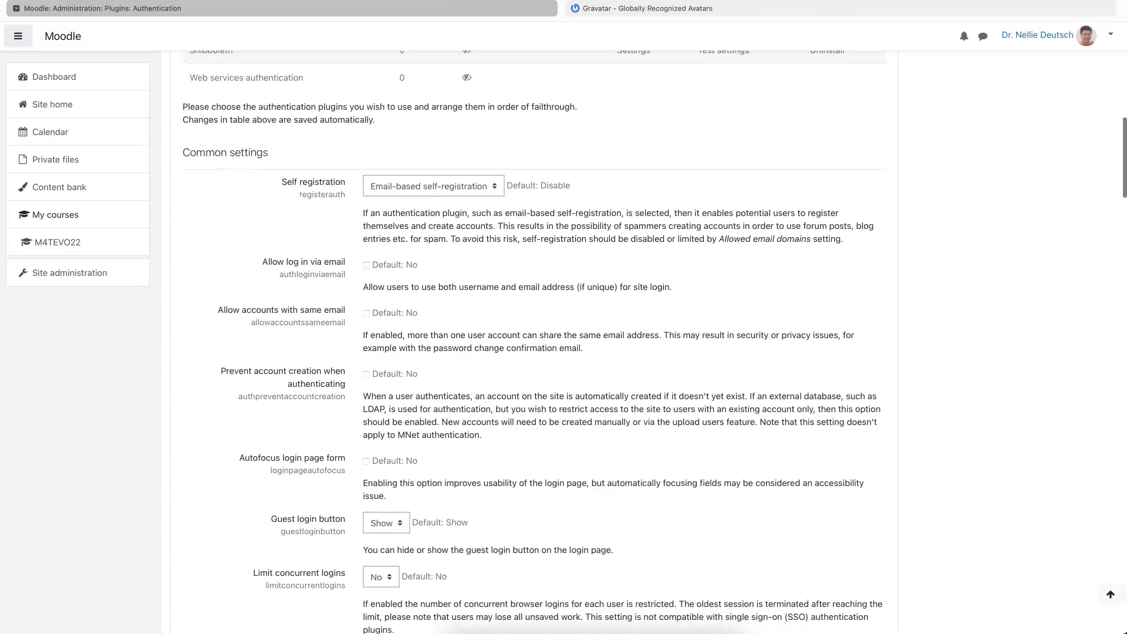
# - Tick 'Allow log in via email' and scroll down toward Save changes
pyautogui.click(367, 267)
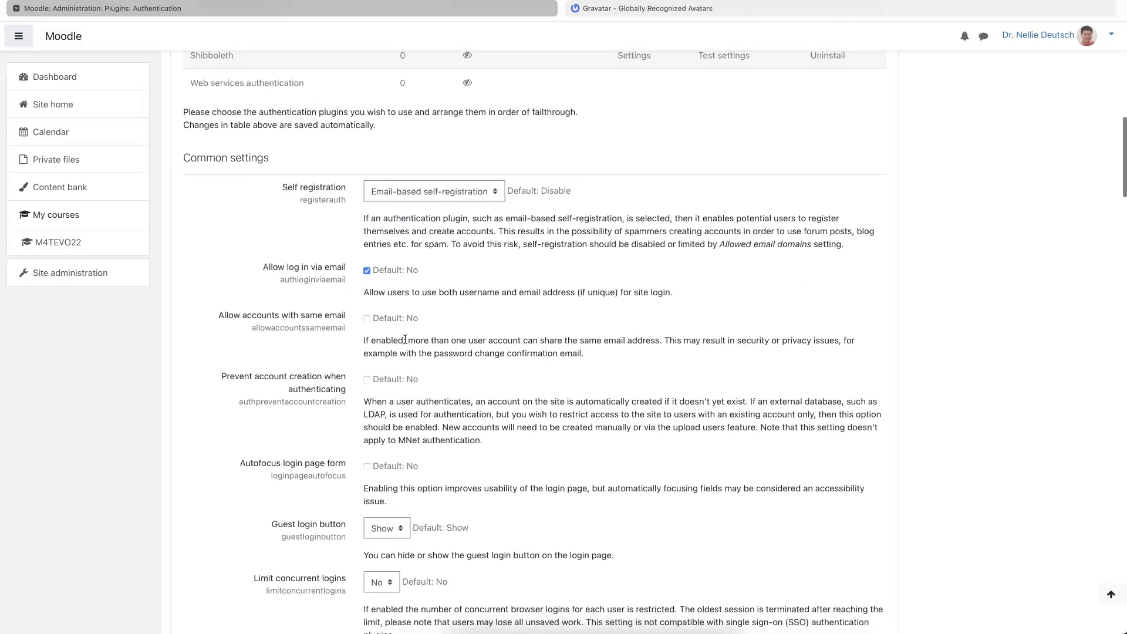
pyautogui.scroll(-1, 405, 340)
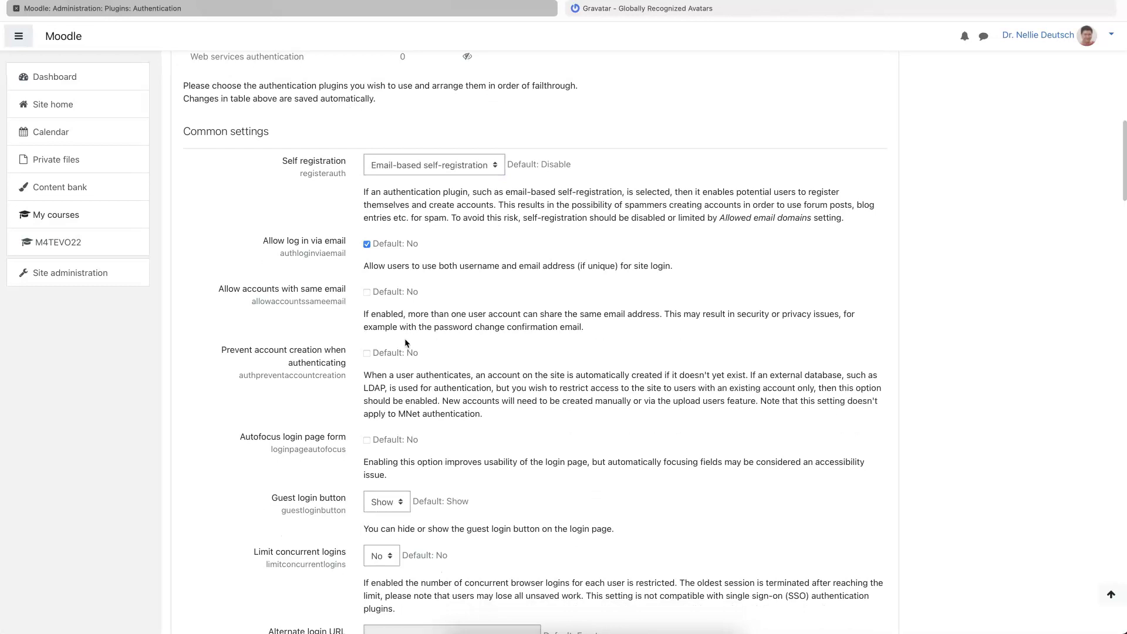
pyautogui.scroll(-5, 405, 341)
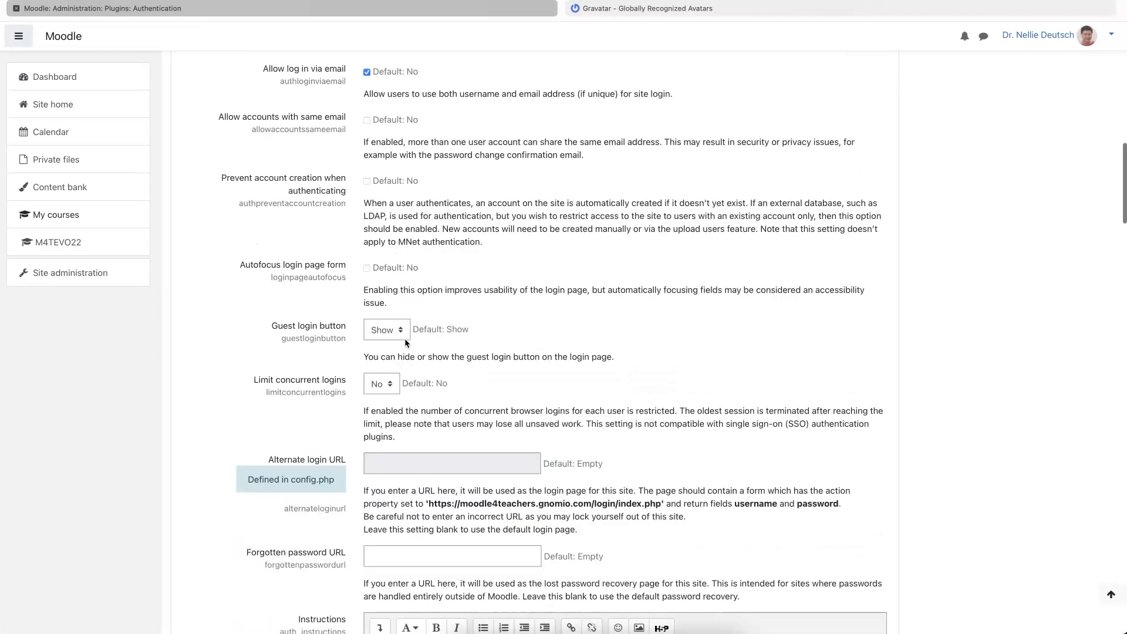
pyautogui.scroll(-12, 405, 342)
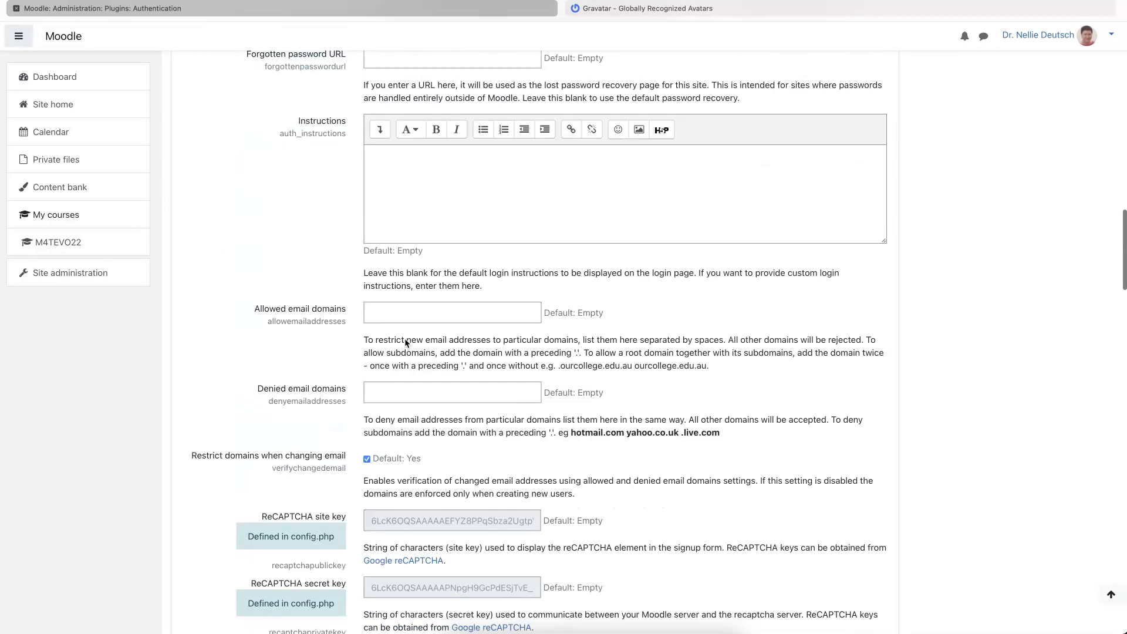
pyautogui.scroll(-16, 405, 342)
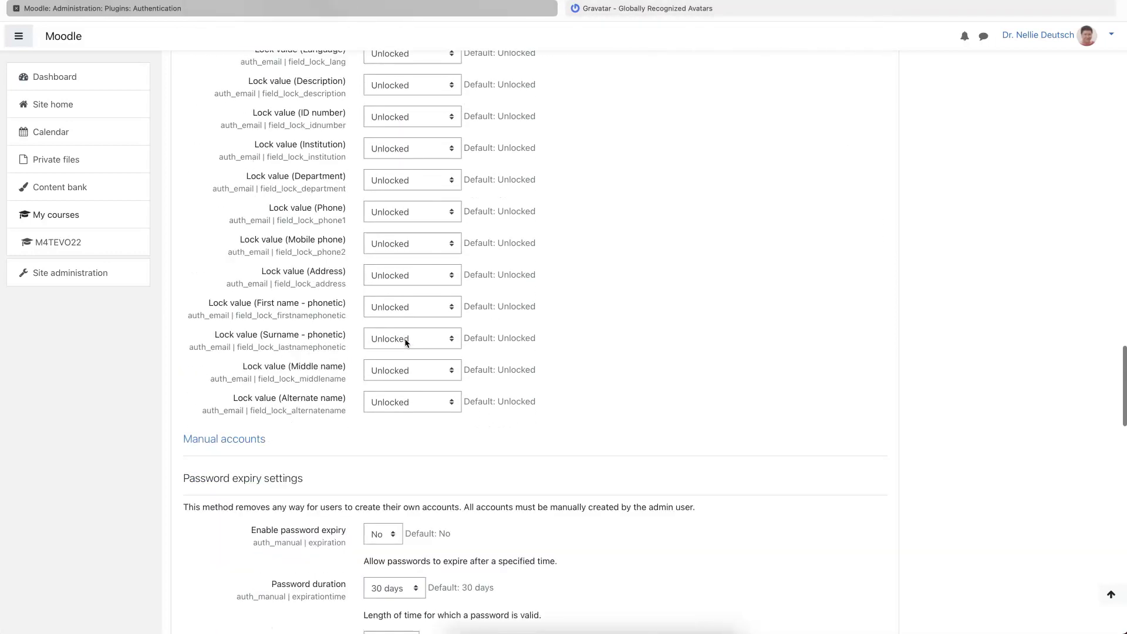
pyautogui.scroll(-17, 405, 342)
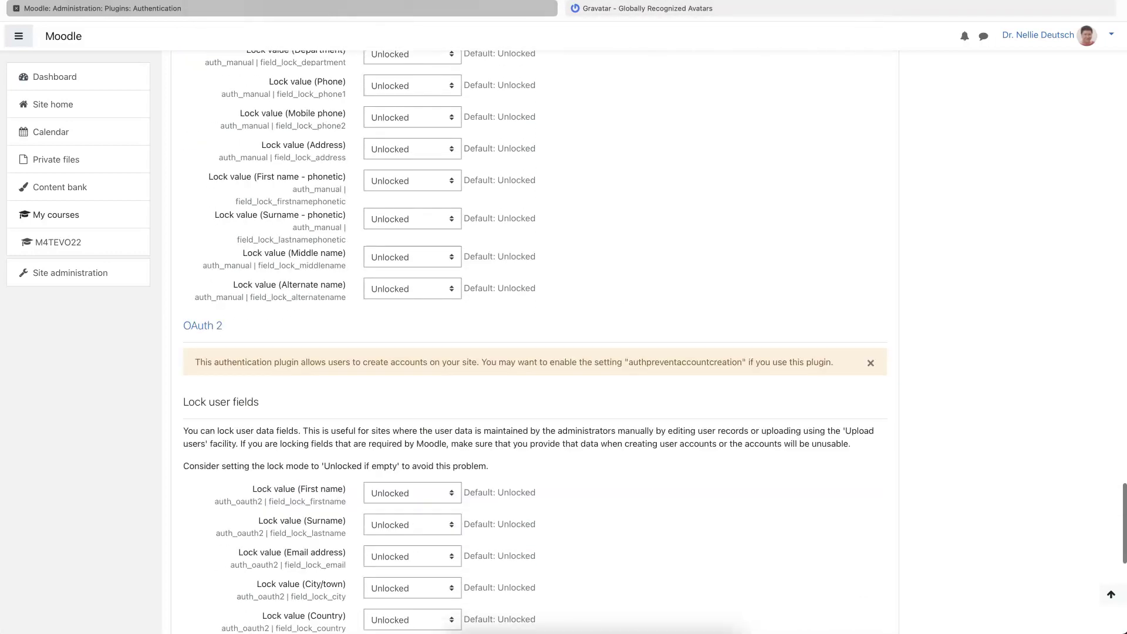
pyautogui.scroll(-6, 405, 342)
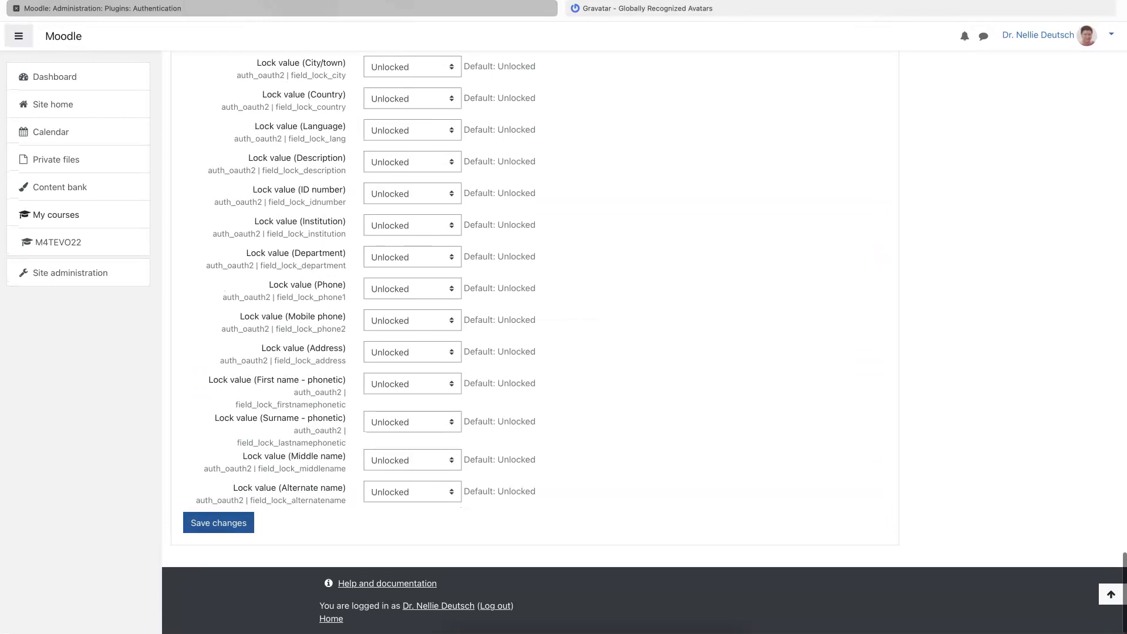
pyautogui.scroll(-15, 773, 298)
pyautogui.press('Tab')
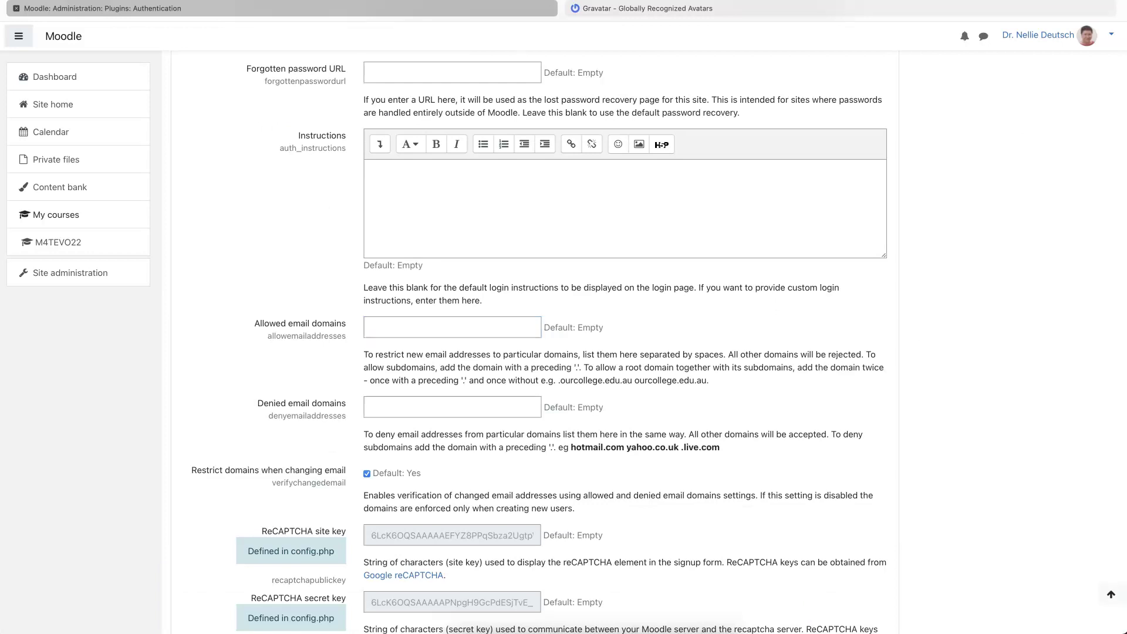
# - Scroll through the email-change domain options down to the bottom of the Authentication settings page
pyautogui.scroll(-20, 529, 324)
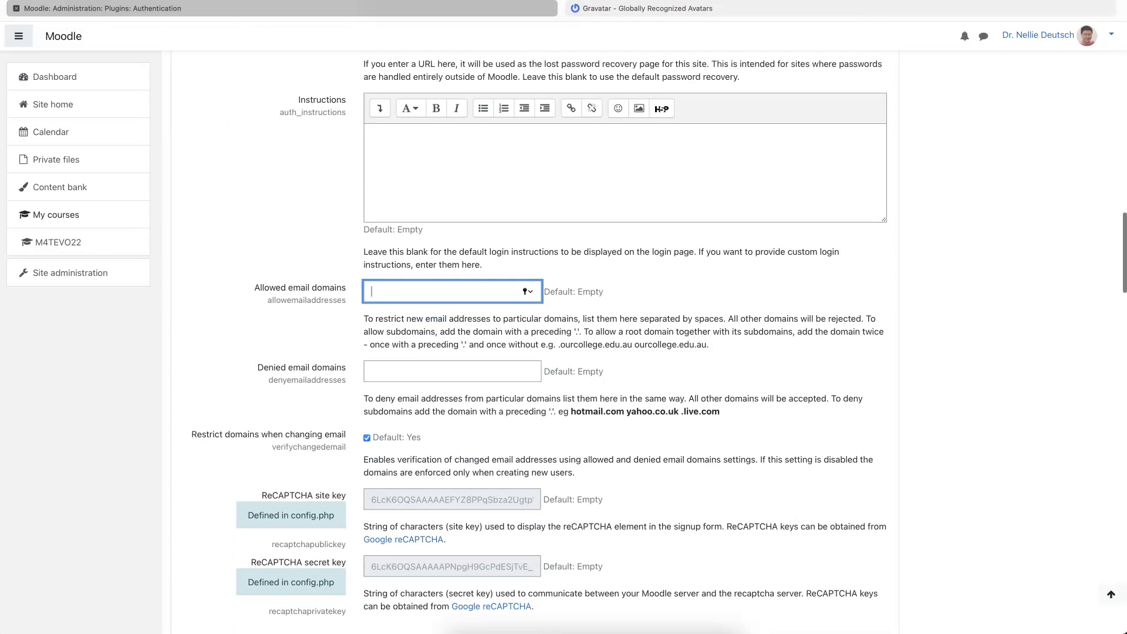
pyautogui.scroll(-2, 655, 339)
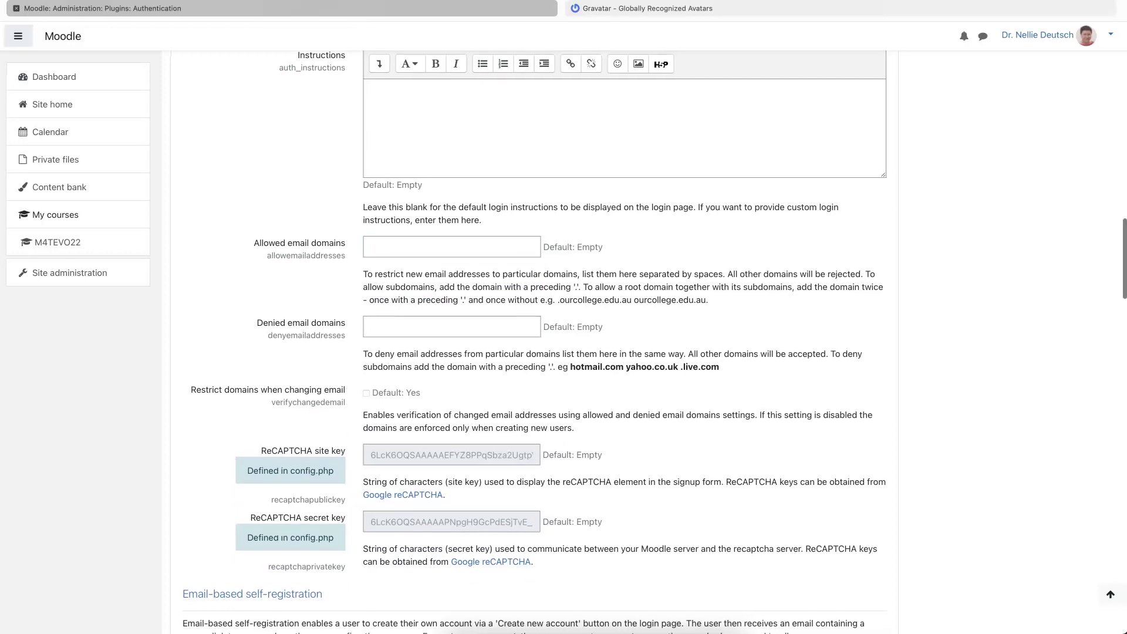
pyautogui.scroll(-10, 362, 392)
pyautogui.scroll(-20, 362, 388)
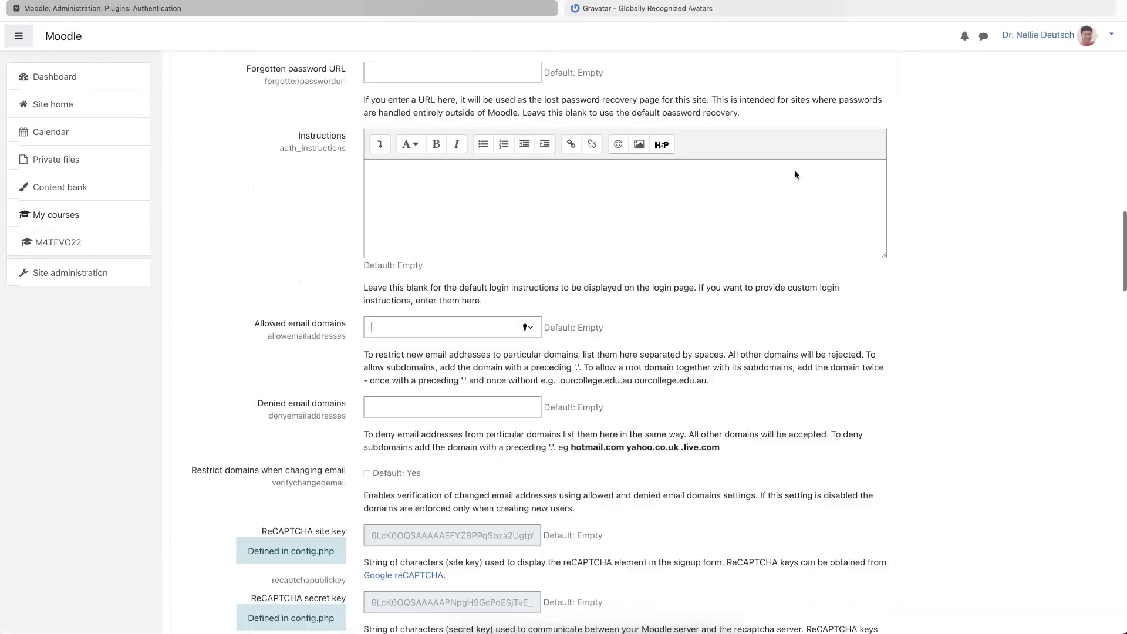
pyautogui.press('Tab')
pyautogui.scroll(-1, 794, 175)
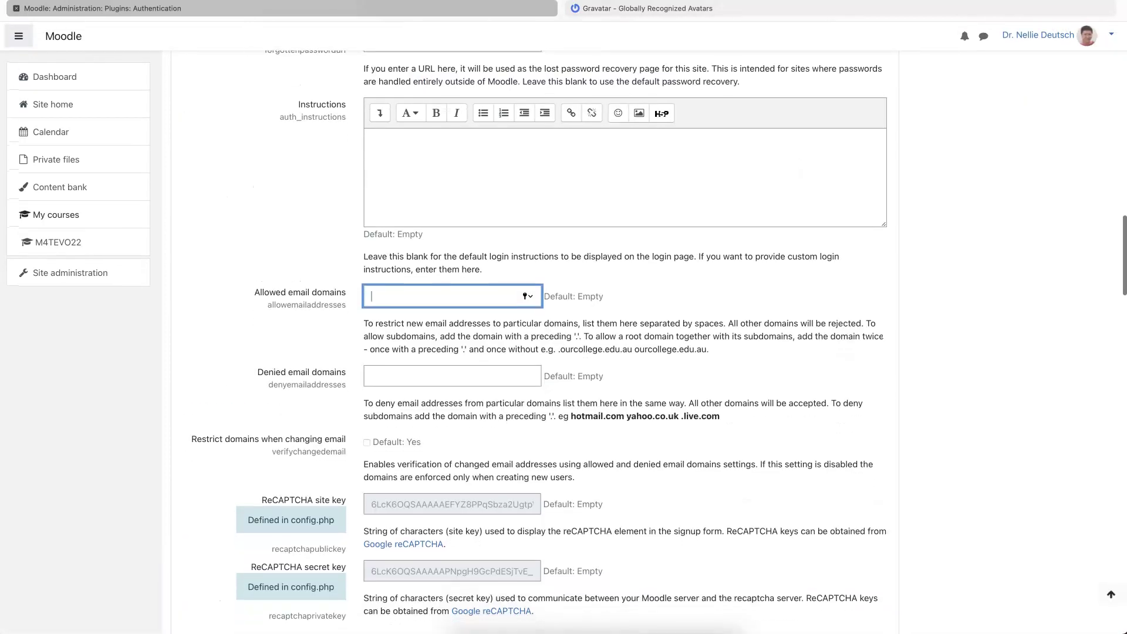
pyautogui.scroll(10, 331, 248)
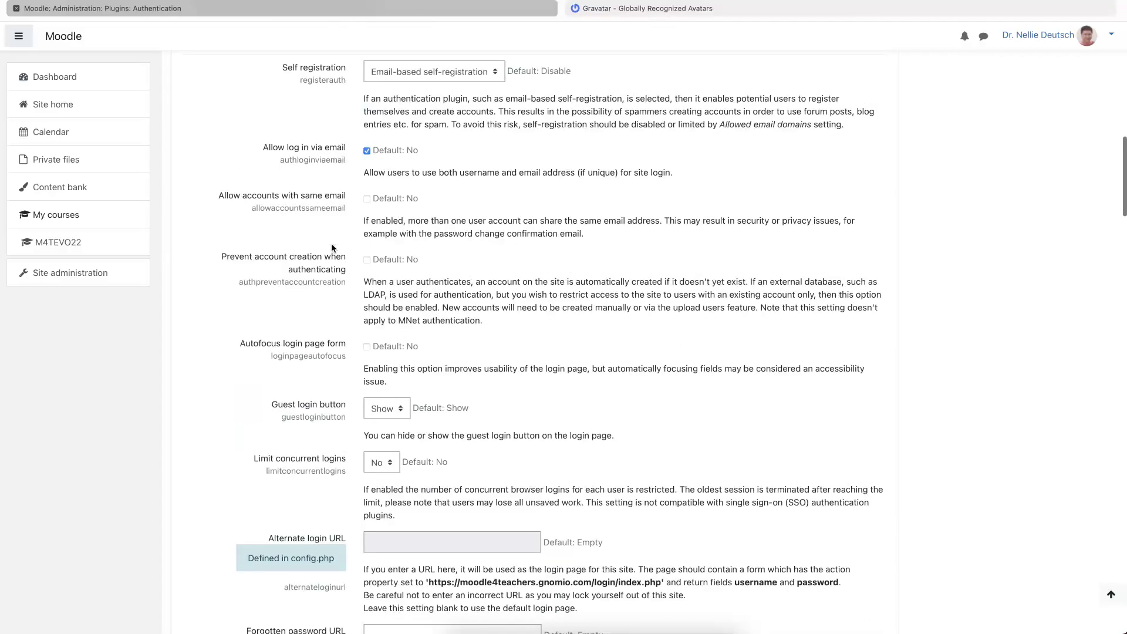
pyautogui.scroll(3, 332, 248)
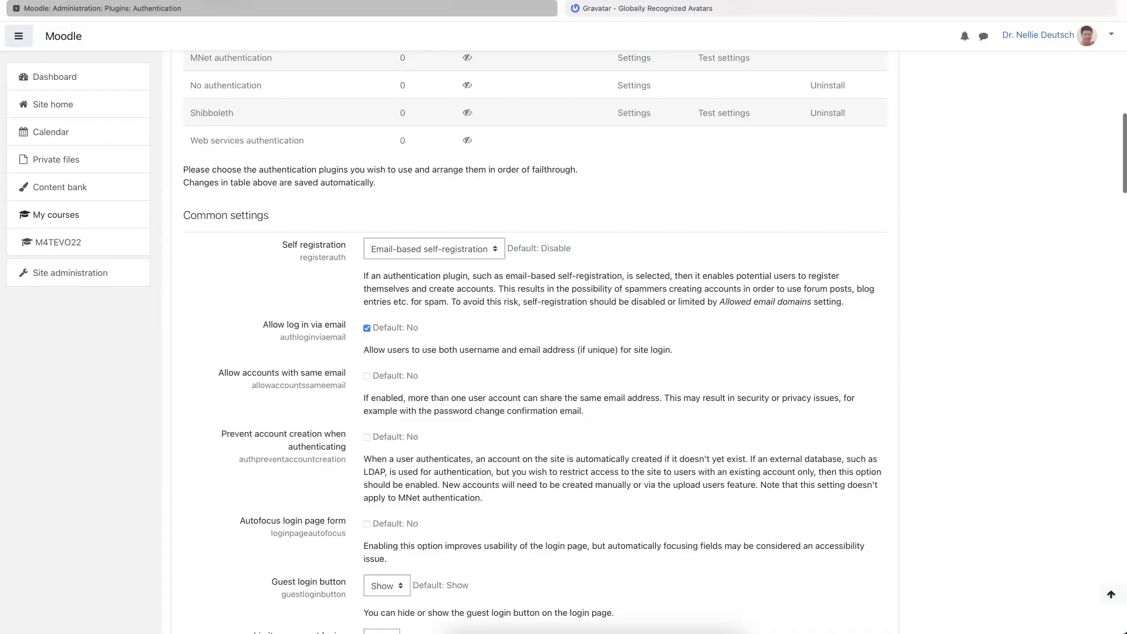
pyautogui.scroll(-20, 371, 329)
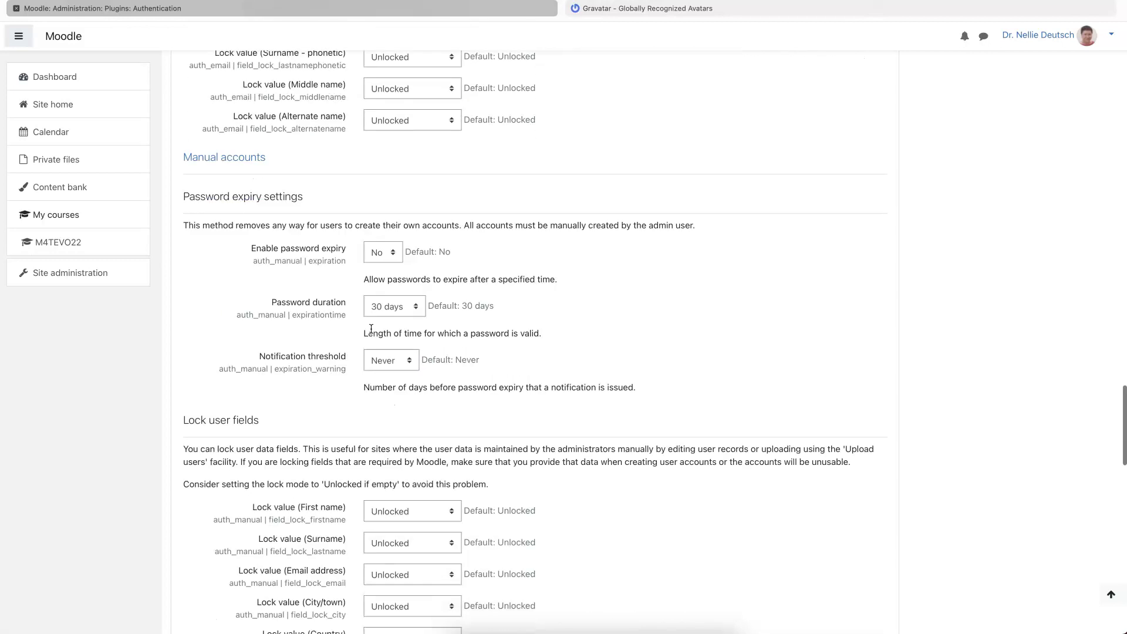
pyautogui.scroll(-20, 371, 328)
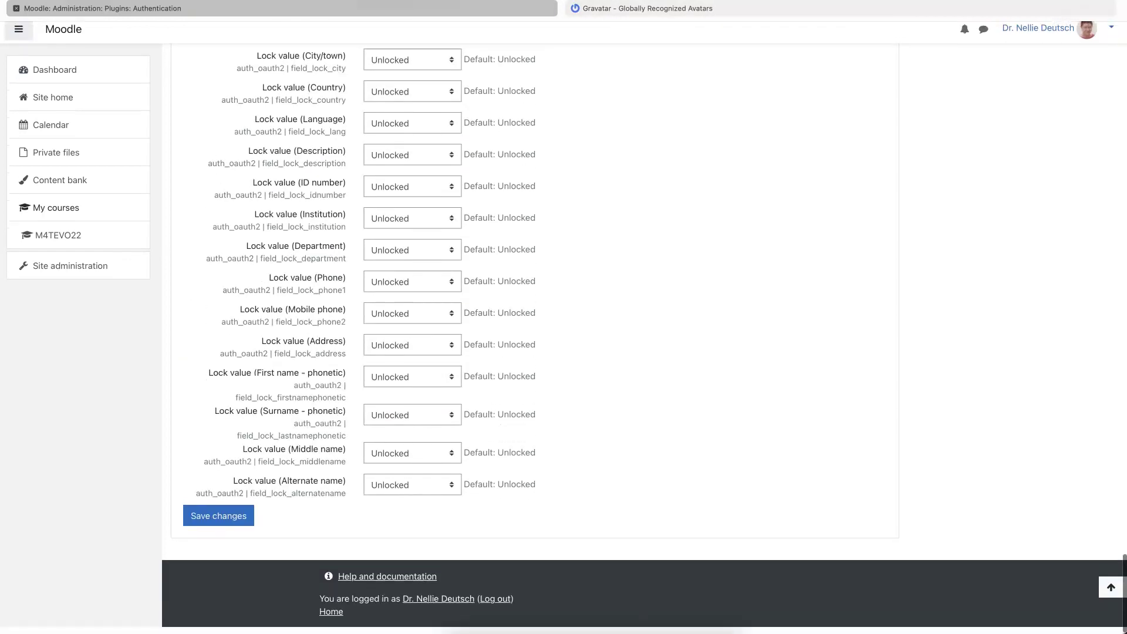
# - Save the Authentication settings with Email-based self-registration and email login enabled
pyautogui.click(219, 523)
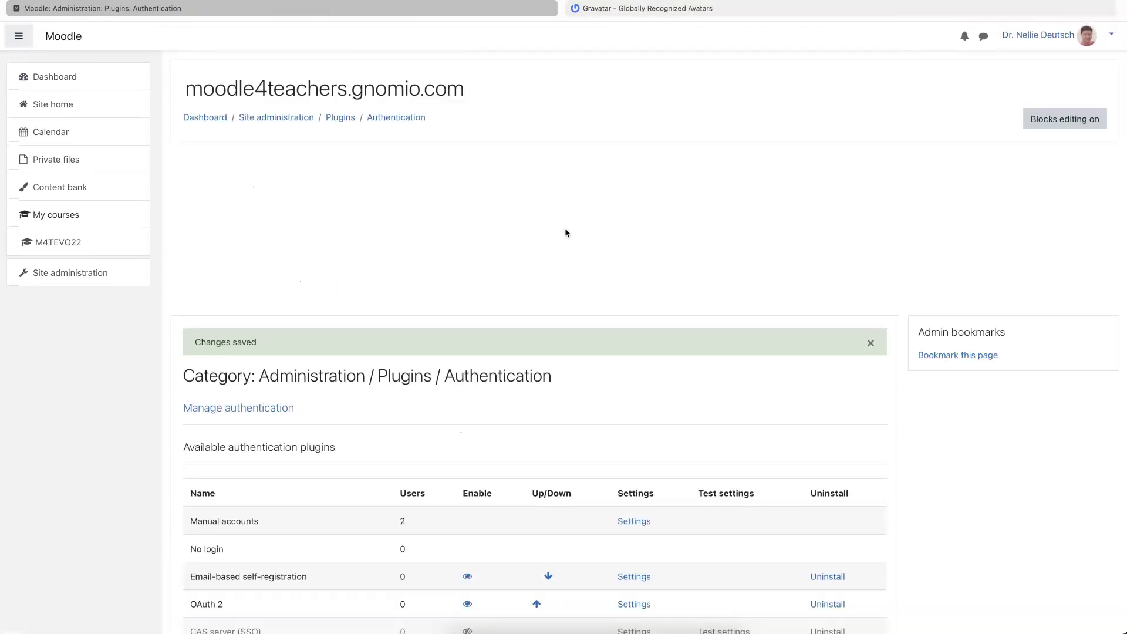
pyautogui.scroll(-10, 565, 229)
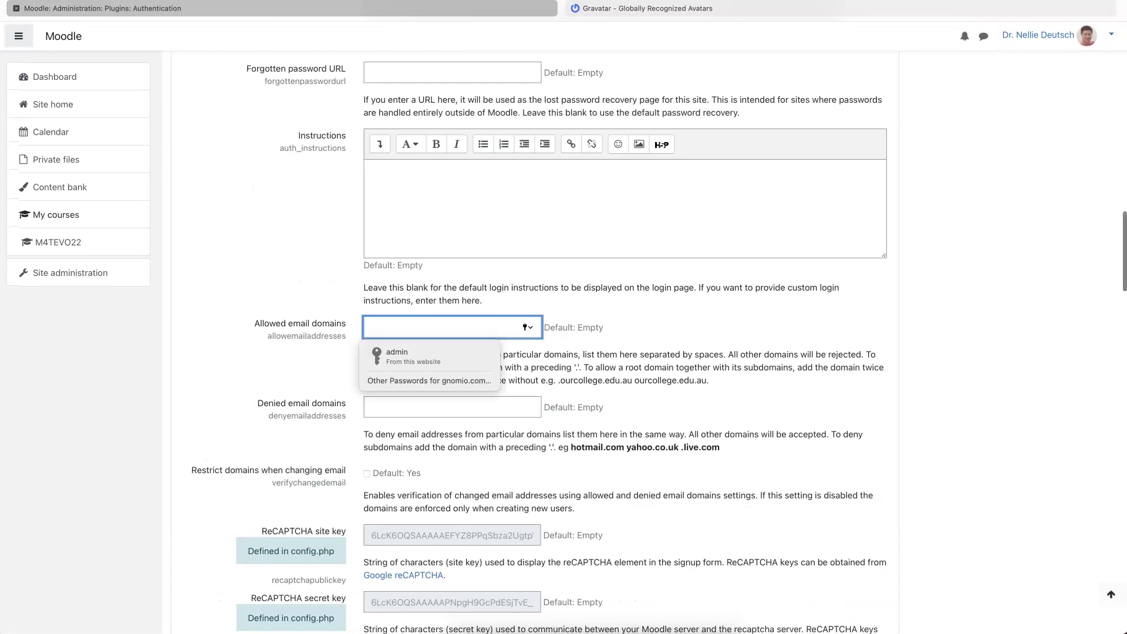